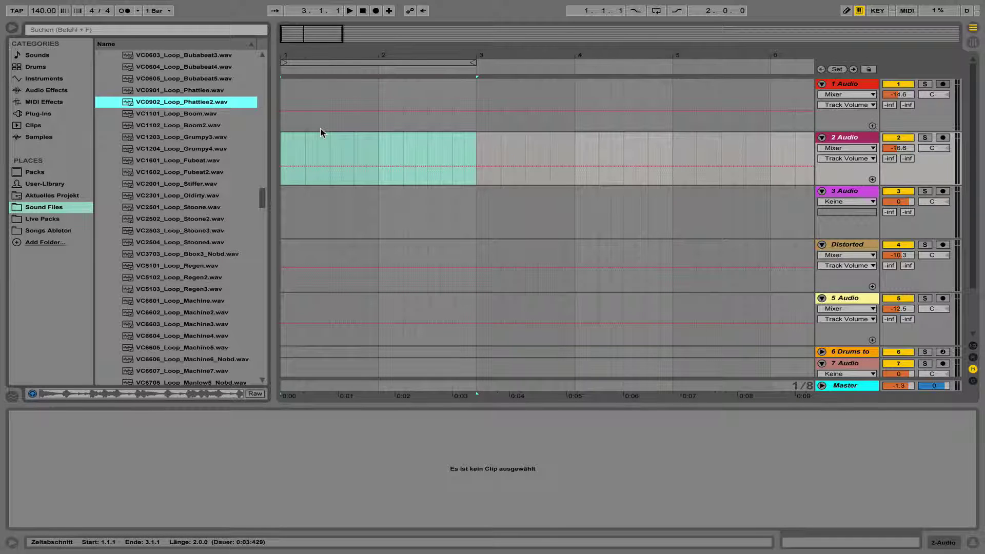
left_click(403, 146)
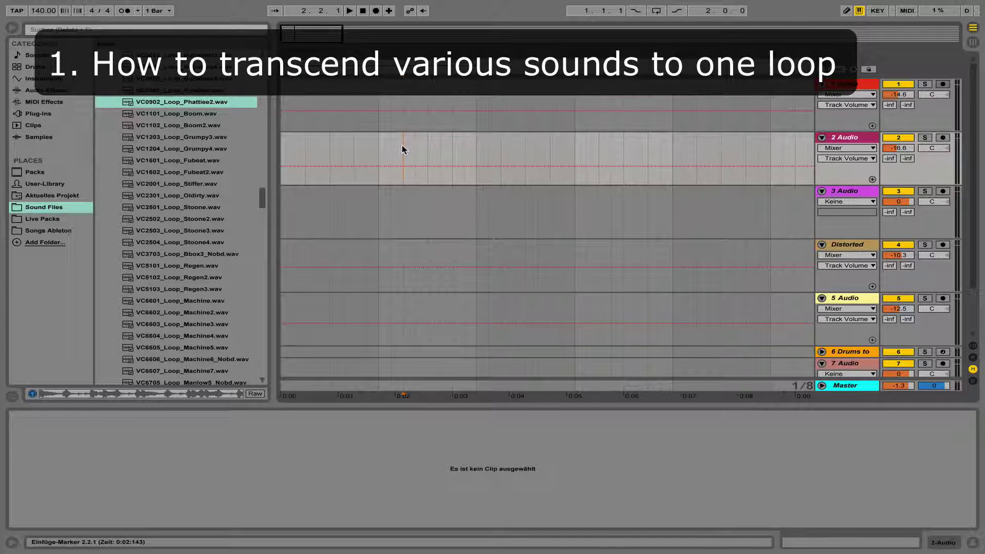
key("Tab")
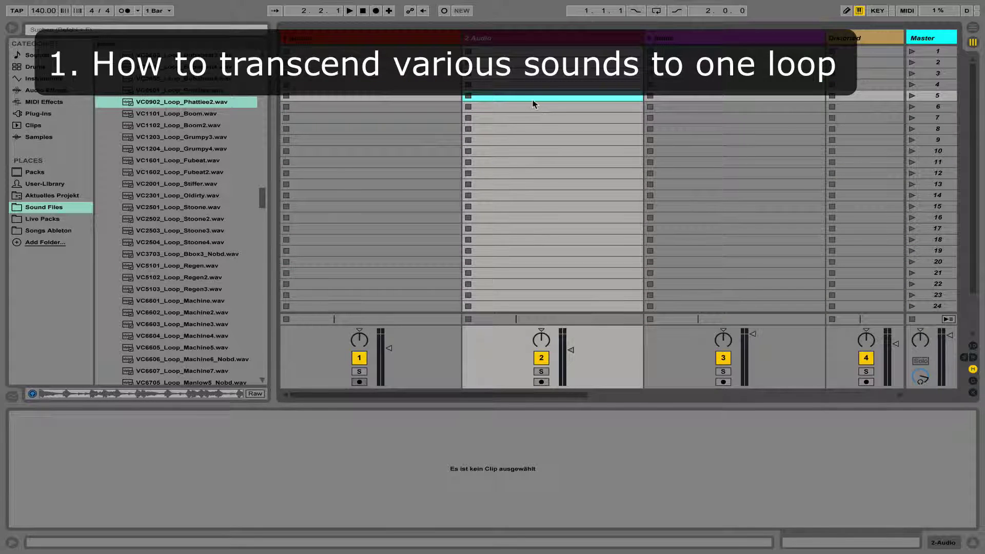
key("Tab")
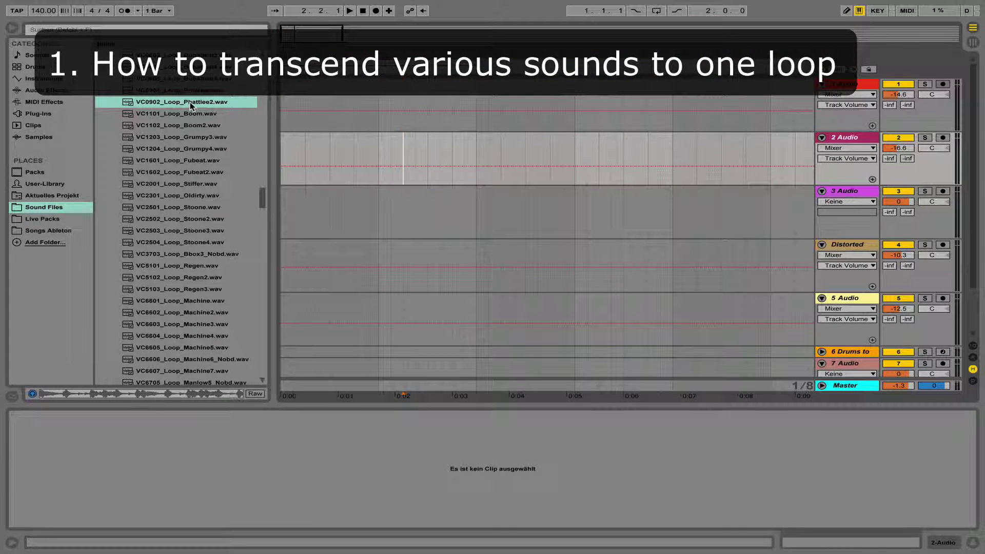
- Place VC0902_Loop_Phattiee2.wav at the start of the 2 Audio track in the arrangement and play it
left_click(191, 107)
left_click_drag(191, 106, 292, 140)
key("space")
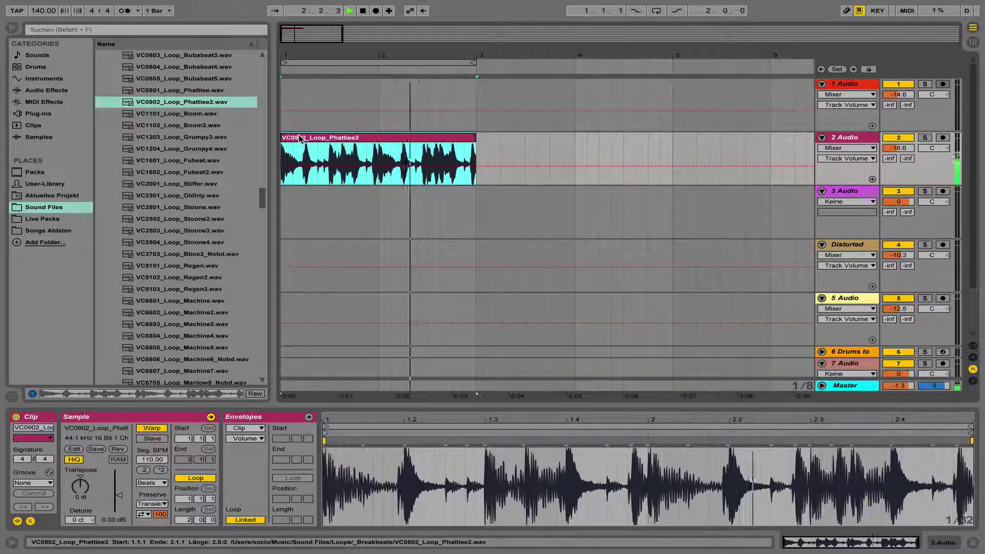
key("space")
- Cut up the loop on 2 Audio and duplicate the eighth-note slice at 1.3.1 three times, filling the space up to bar 2
left_click_drag(381, 125, 331, 144)
key("super+e")
left_click(400, 139)
left_click(461, 142, "shift")
left_click(373, 138)
key("ctrl+d")
key("ctrl+d")
key("ctrl+d")
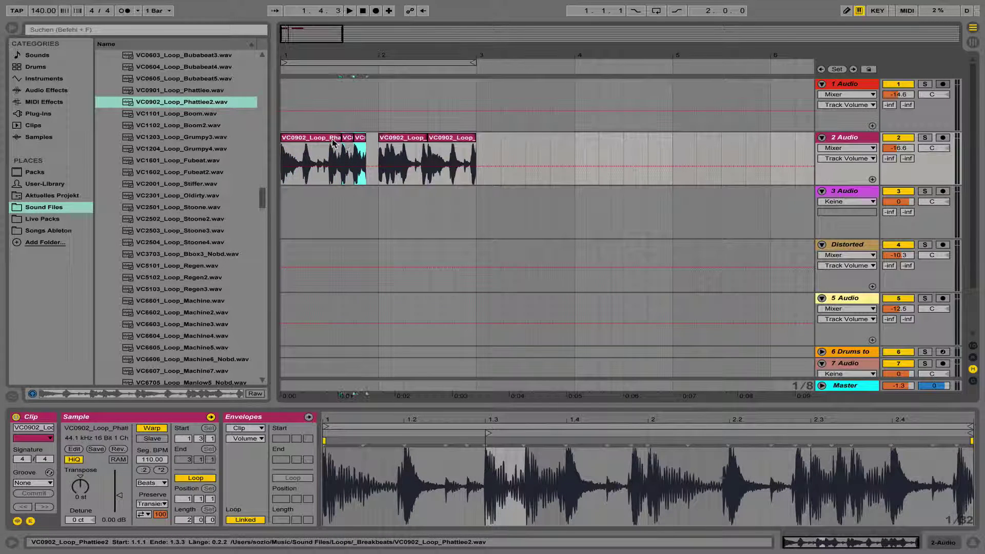
- Play the sliced loop from bar 1 to hear the edit
left_click(306, 142)
key("space")
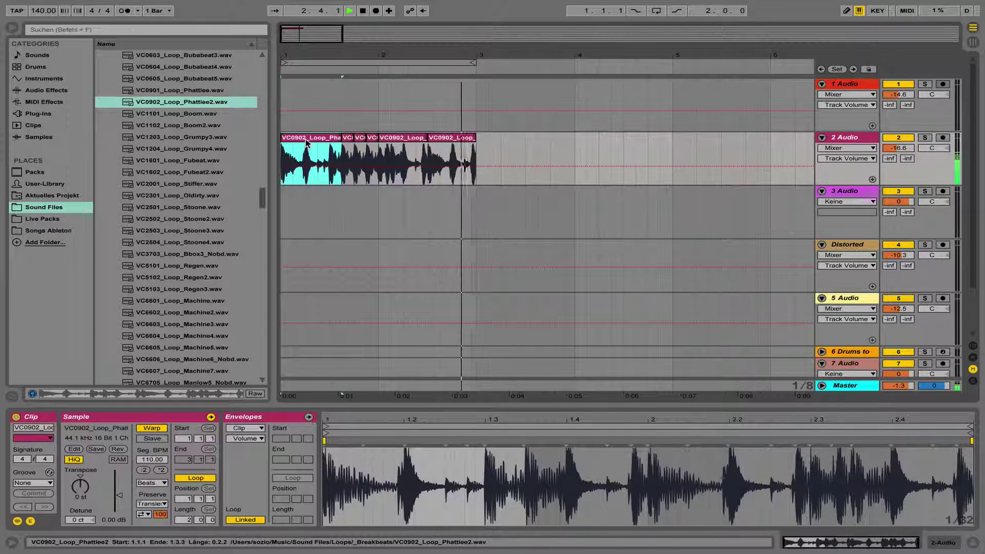
key("space")
- Select all the loop slices on 2 Audio from bar 1 to bar 3 and consolidate them into one clip
left_click(458, 137)
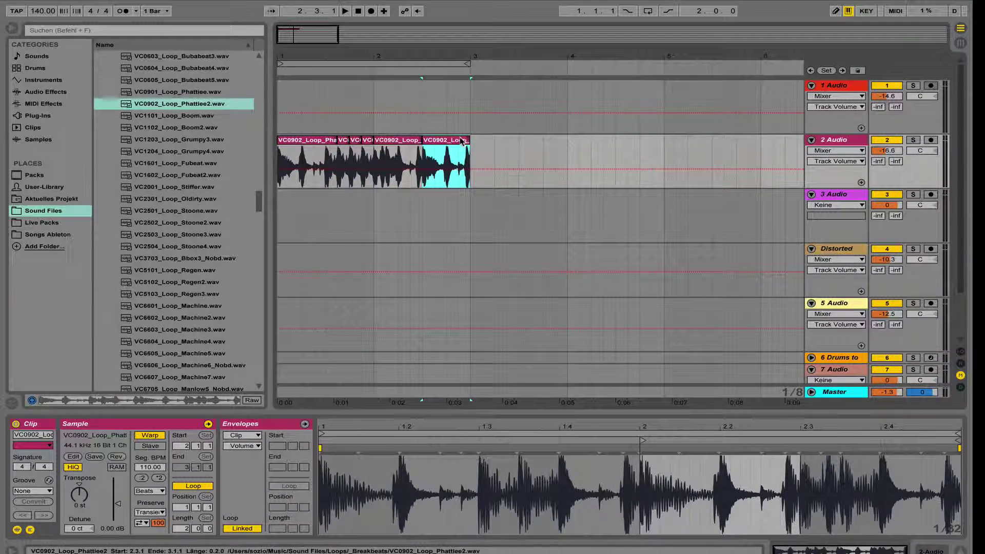
left_click(301, 140, "shift")
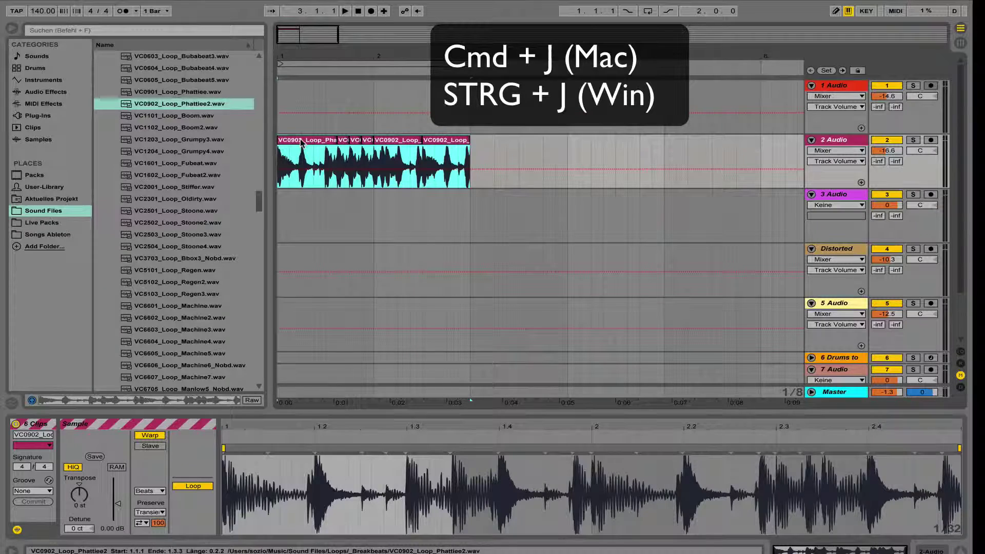
key("super+j")
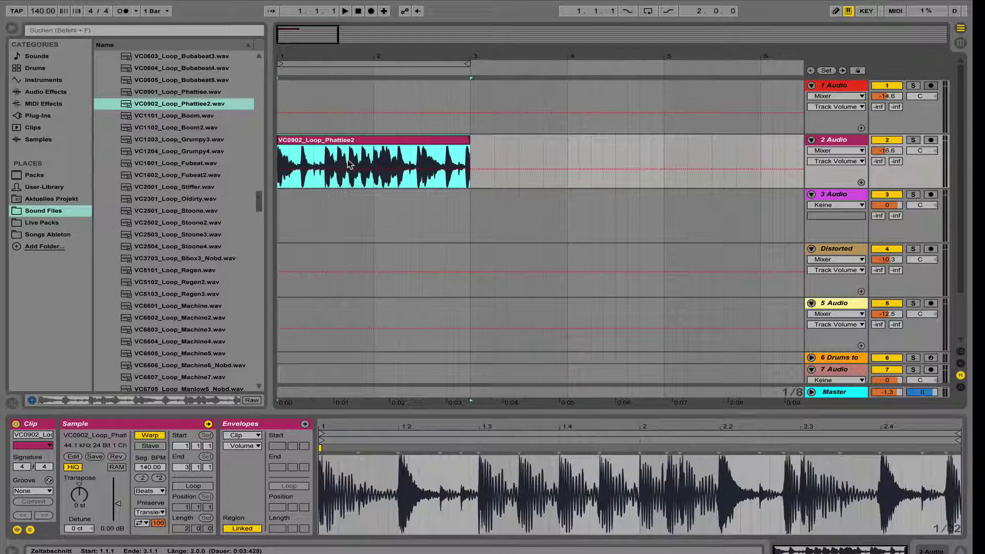
- Transfer the consolidated loop into scene 5 of the 2 Audio track in Session View and turn on its Loop setting
left_click_drag(348, 145, 351, 146)
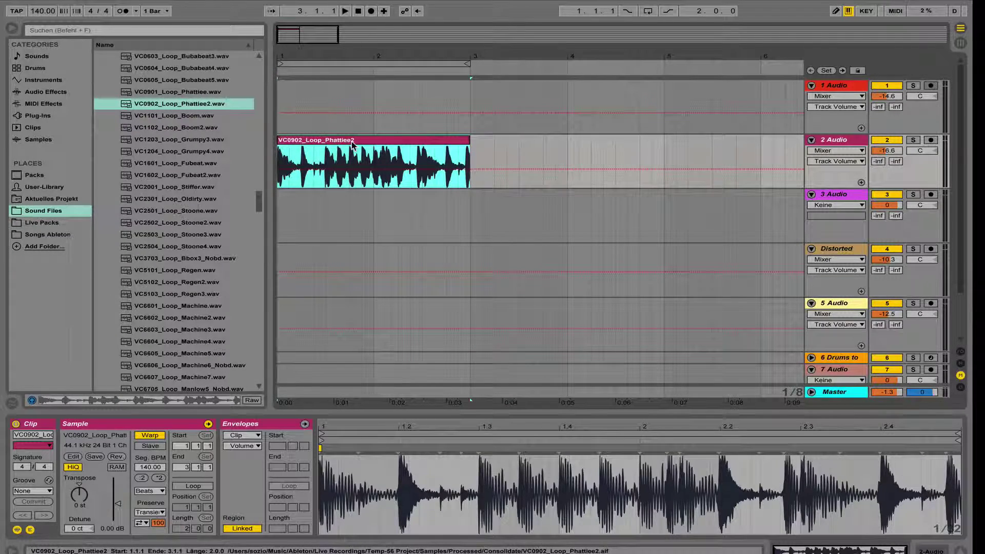
key("Tab")
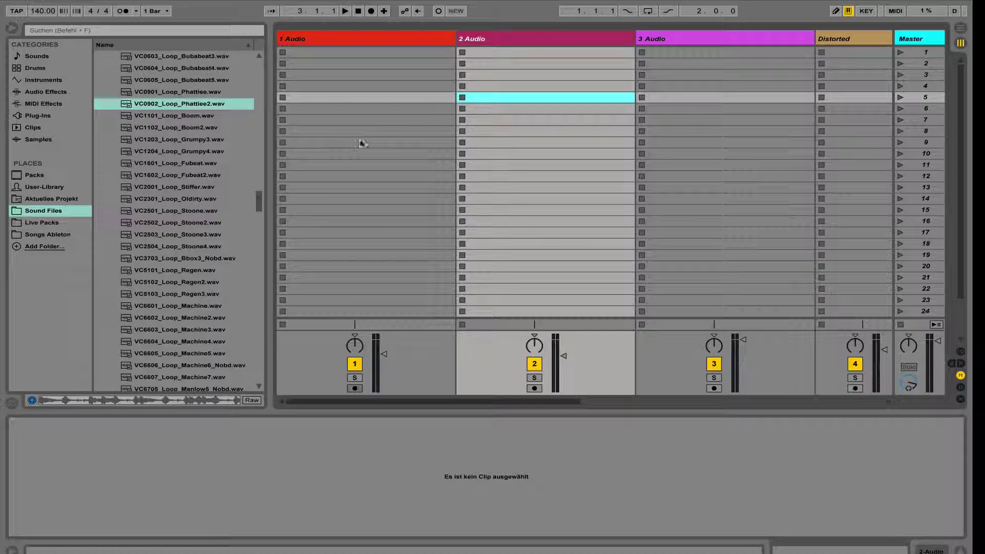
left_click_drag(502, 100, 502, 100)
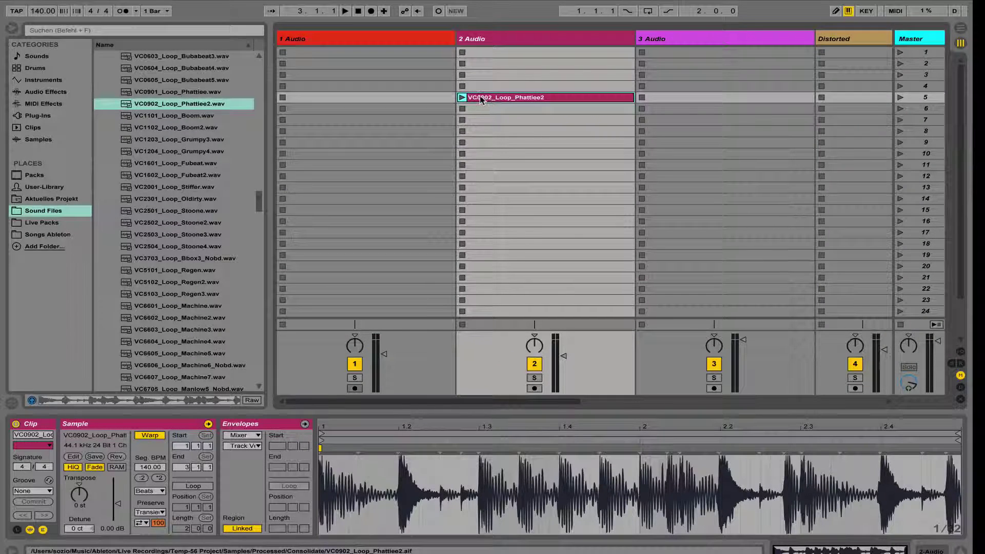
left_click(193, 486)
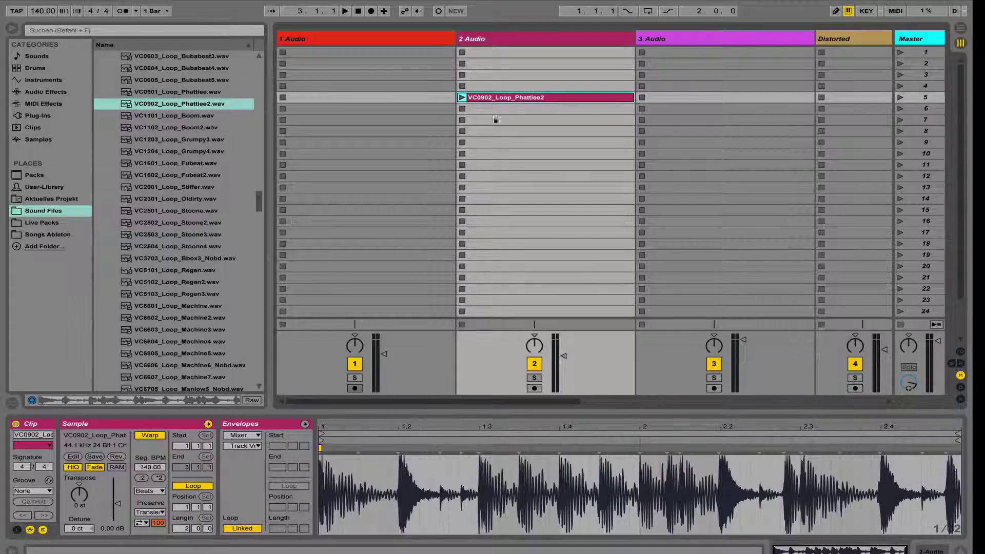
- Audition the looped clip in scene 5, reverse its sample and launch it again
left_click(461, 98)
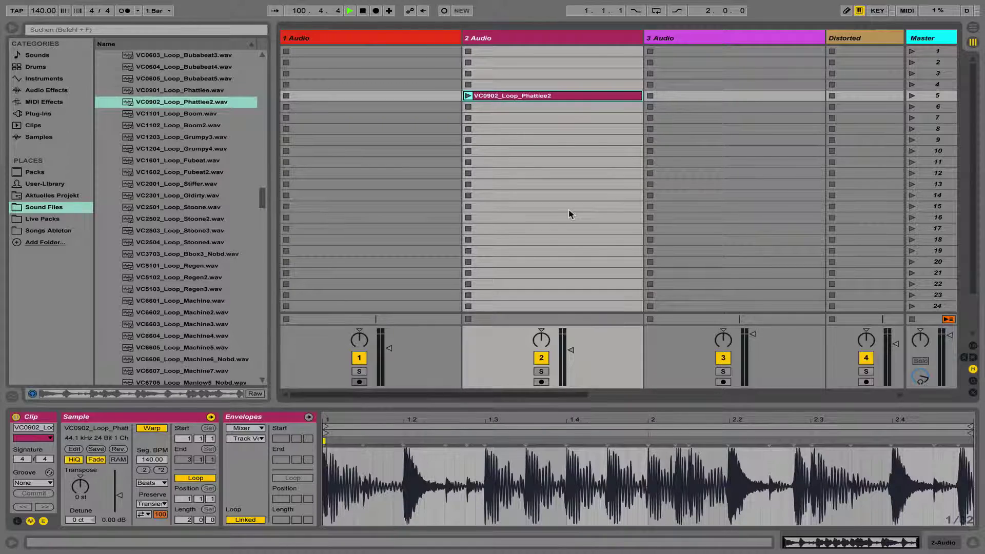
key("space")
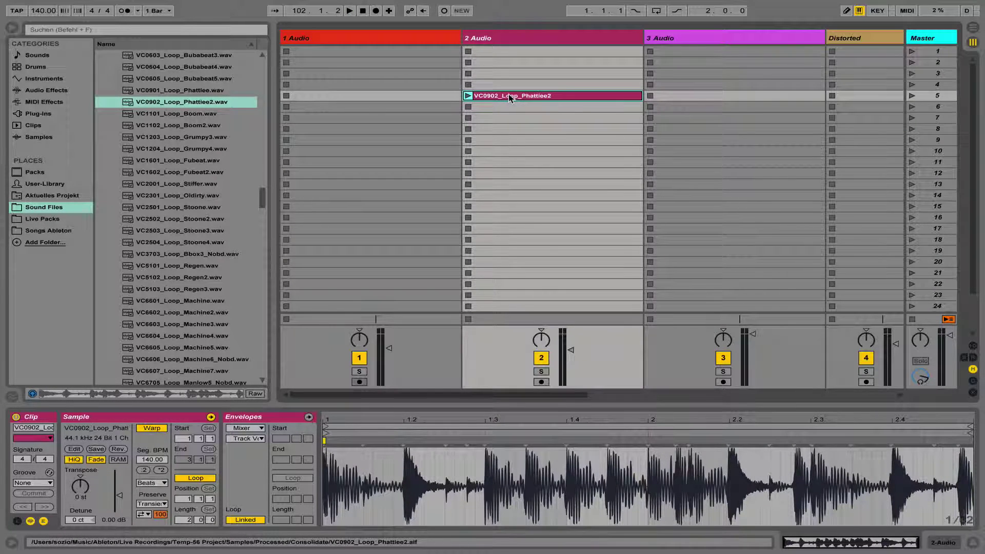
left_click(116, 448)
left_click(468, 96)
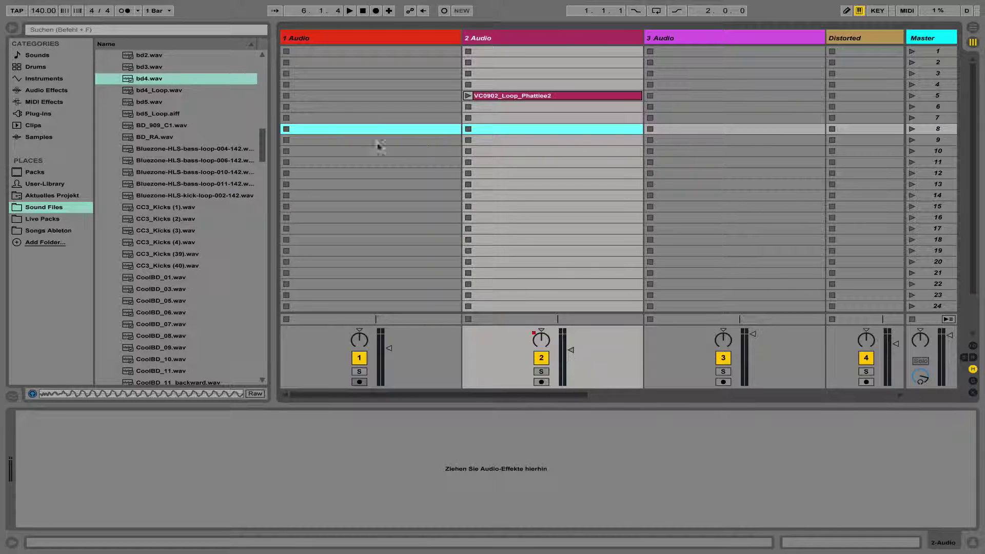
left_click(144, 82)
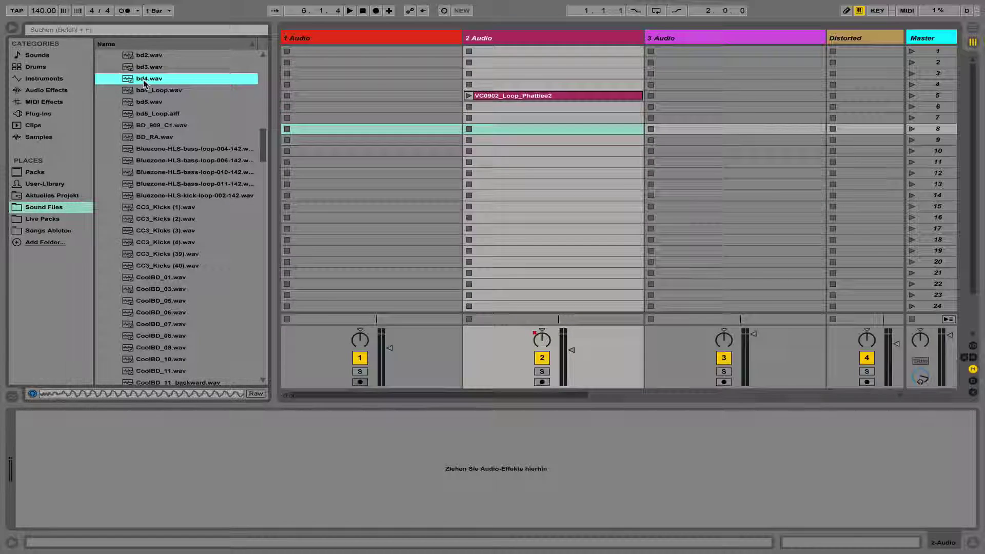
key("Tab")
left_click_drag(144, 81, 296, 137)
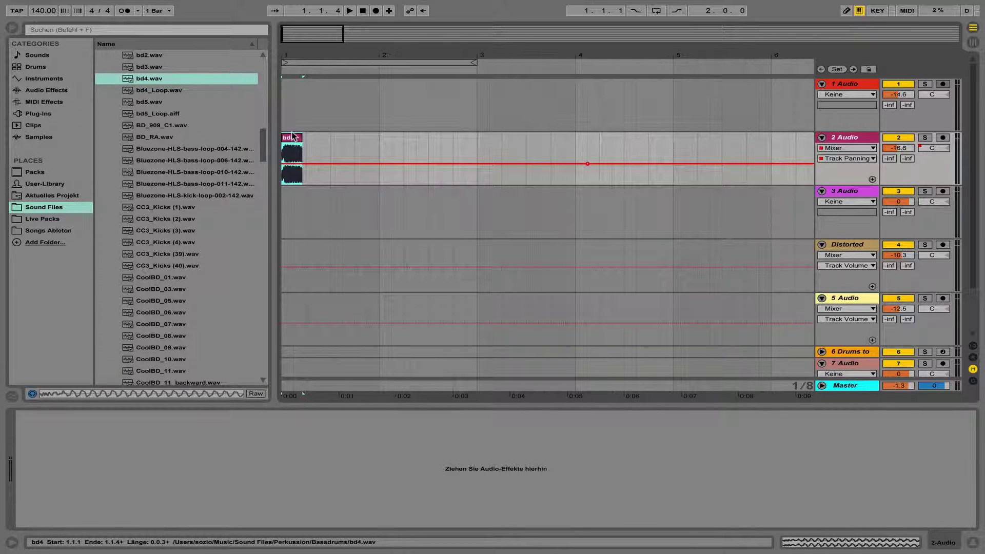
key("Delete")
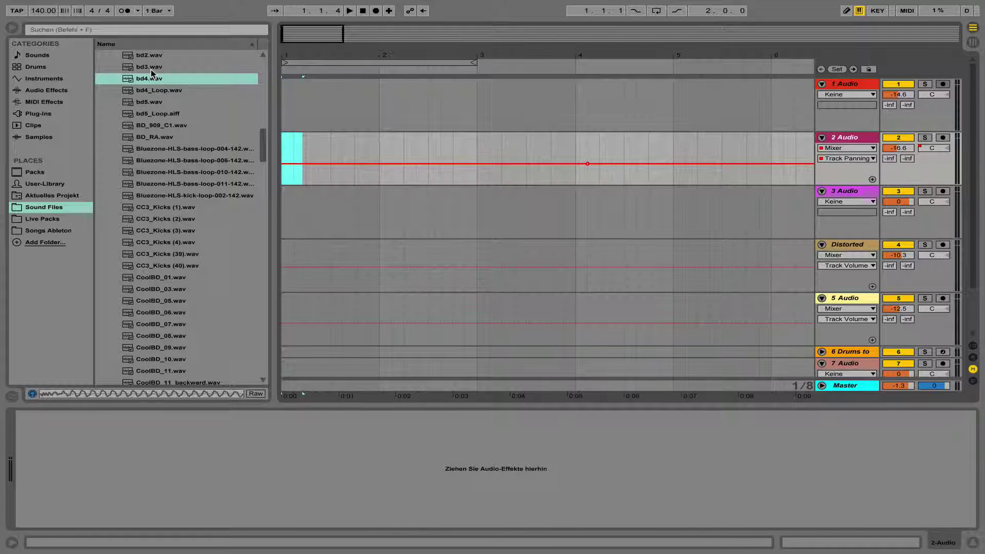
- Place bd5.wav at 1.1.1 on the 2 Audio arrangement track and paste copies at 1.2.1, 1.3.1 and 1.4.1
left_click(147, 101)
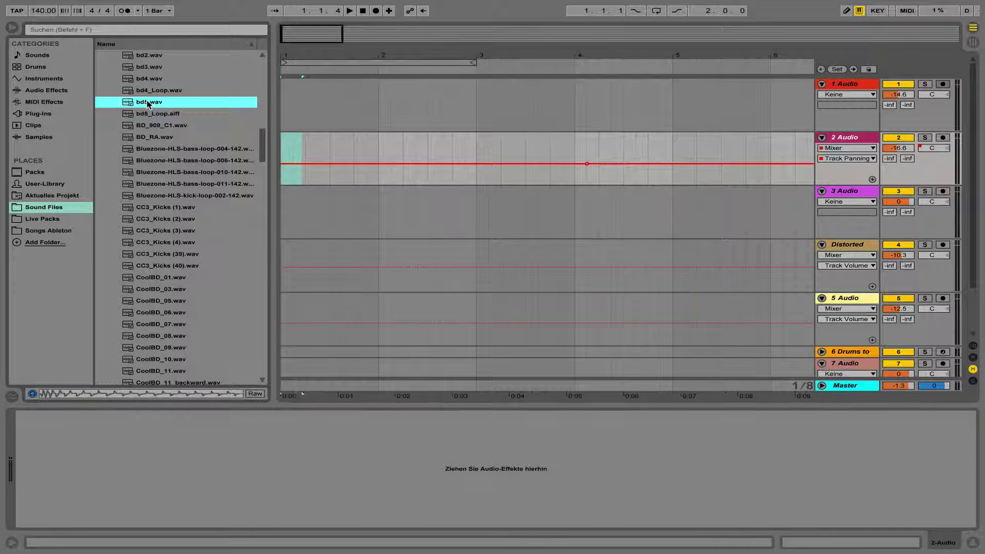
left_click_drag(147, 102, 288, 138)
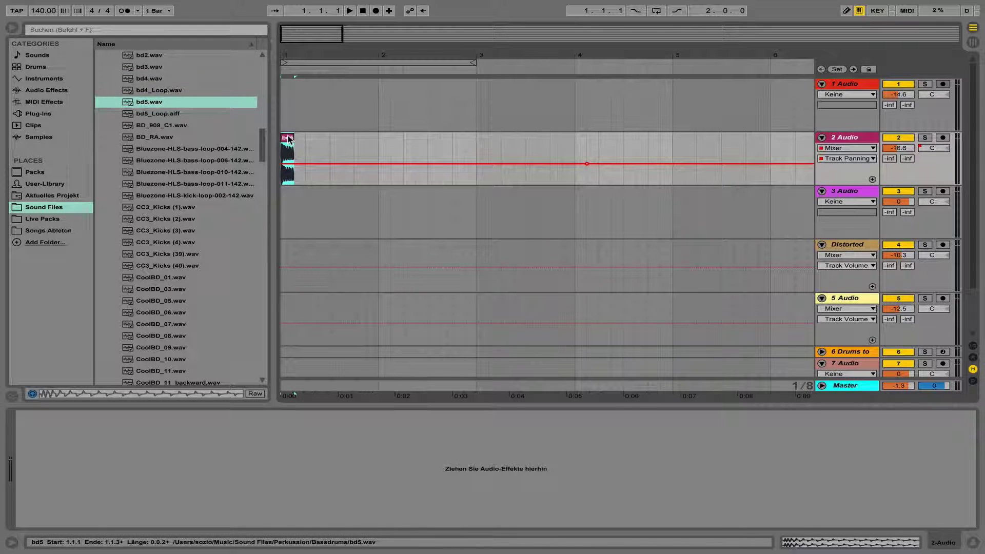
left_click(313, 134)
key("ctrl+v")
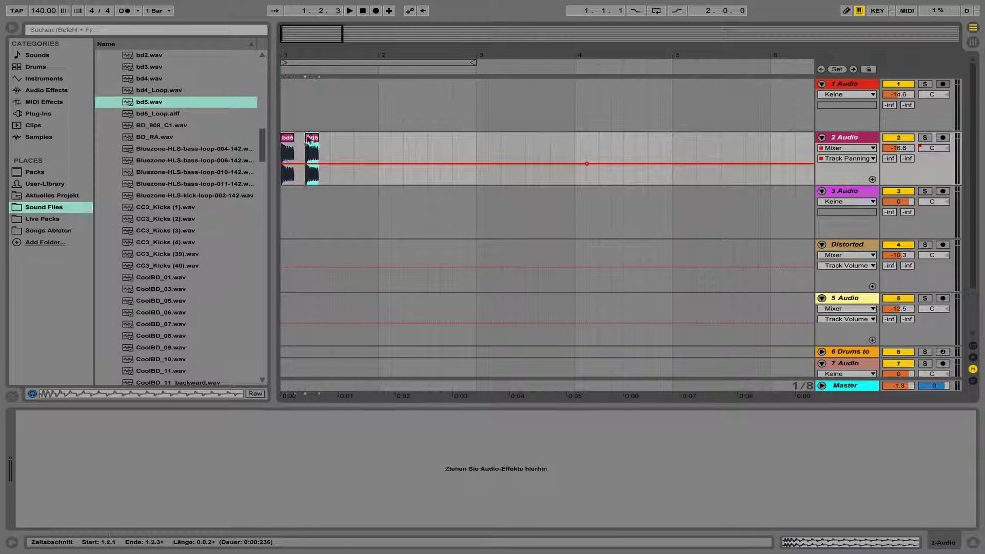
left_click(330, 139)
key("ctrl+v")
left_click(354, 139)
key("ctrl+v")
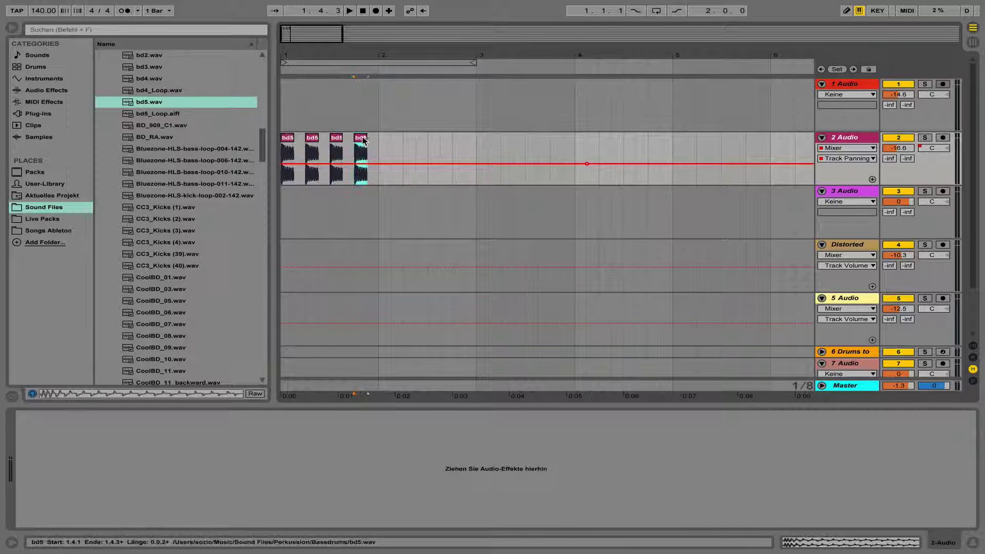
- Consolidate the full first bar with the four bass drum hits into one clip and play it
left_click_drag(377, 142, 286, 141)
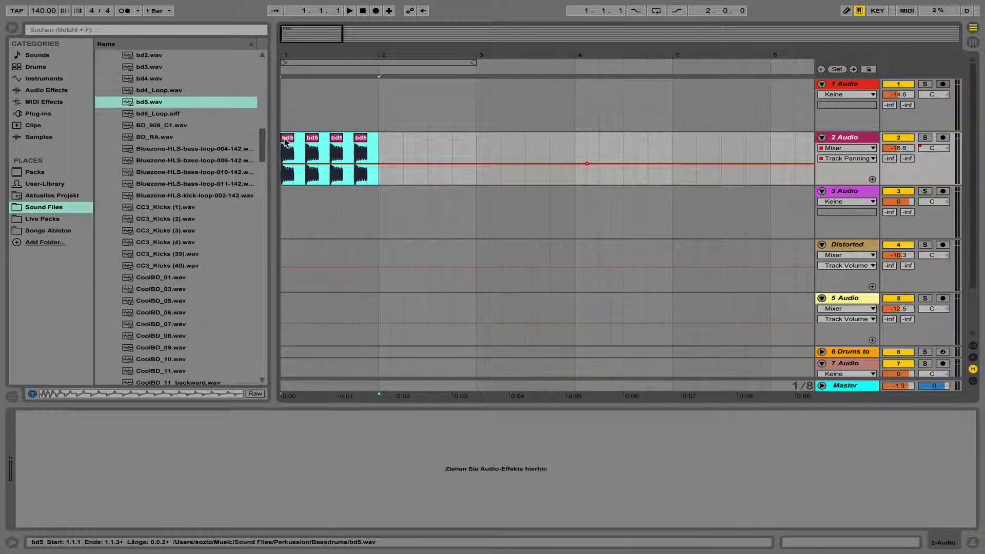
key("ctrl+j")
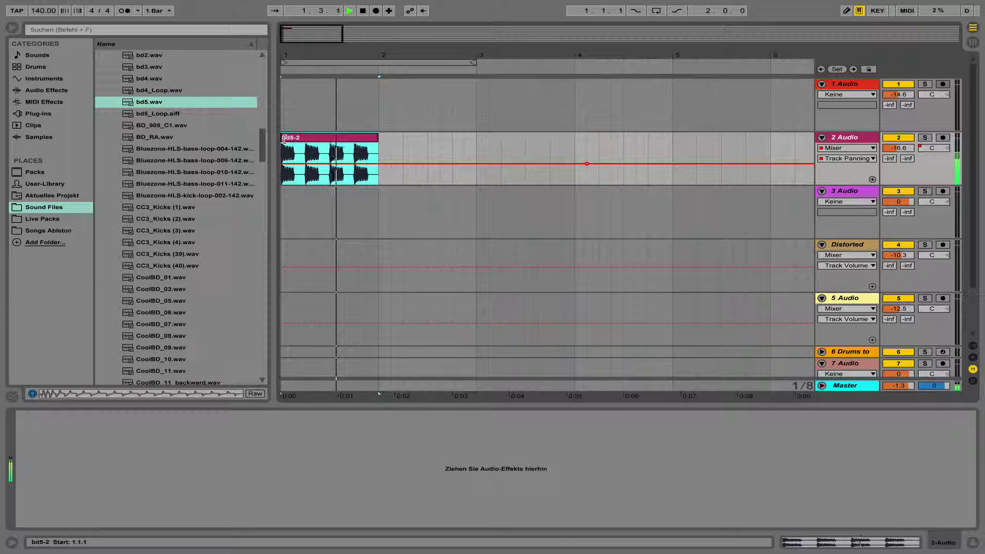
key("space")
- Copy the consolidated bass drum clip into scene 8 of the 1 Audio track in Session View and turn on its Loop setting
left_click(290, 139)
key("Tab")
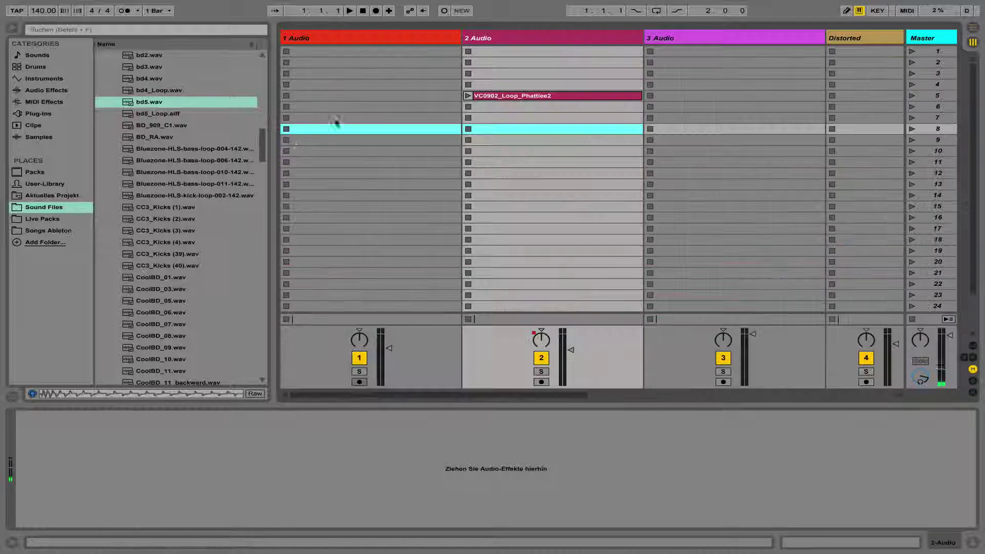
left_click(326, 129)
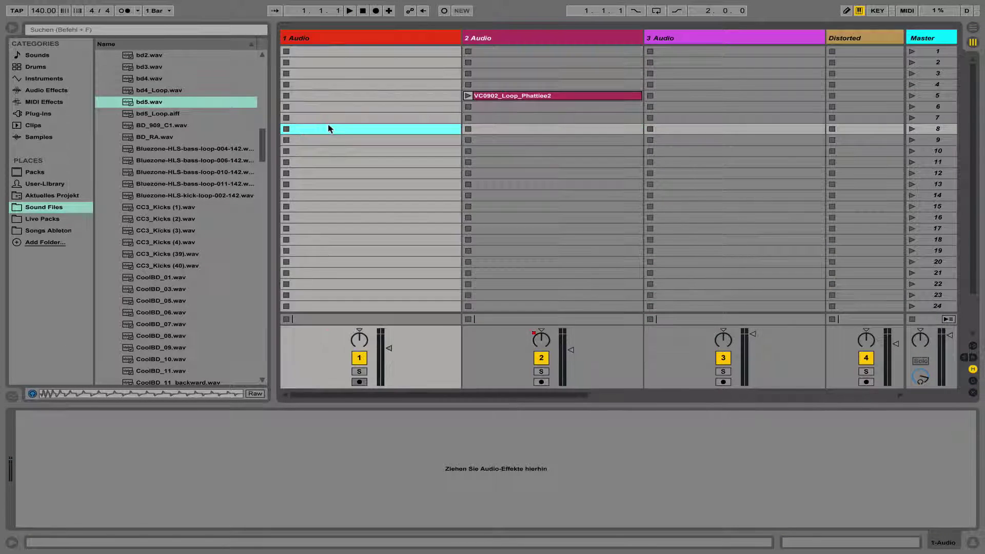
key("ctrl+v")
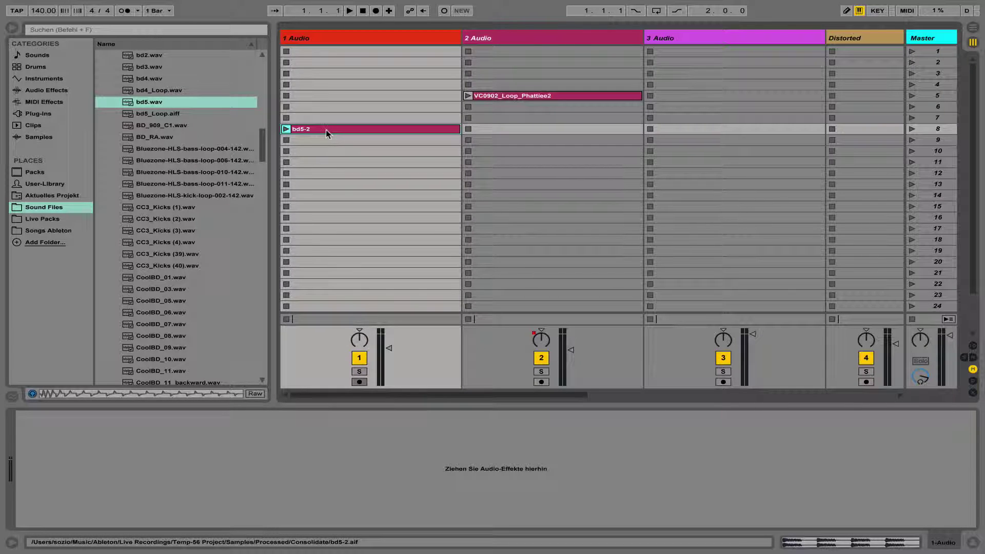
double_click(327, 129)
left_click(199, 477)
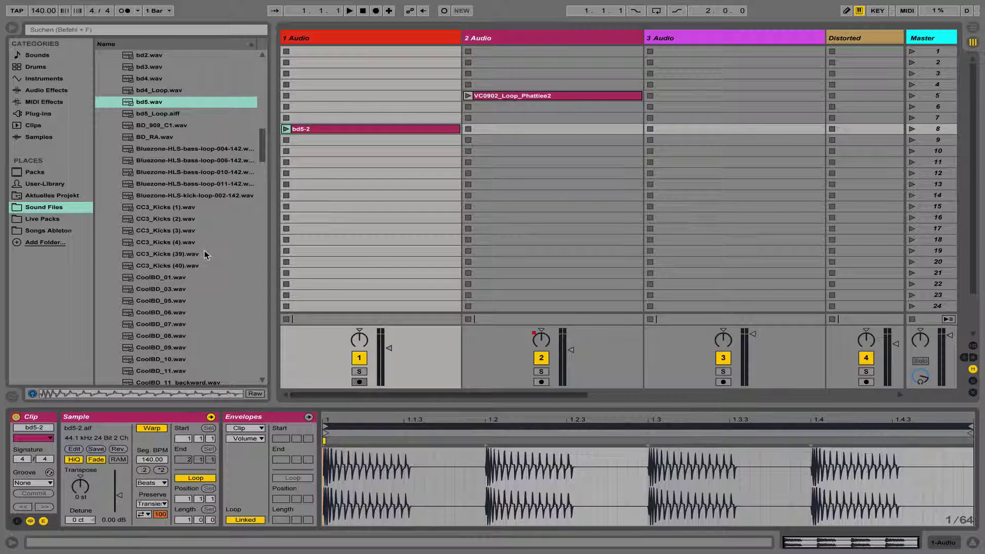
- Find the Tortured Person Screaming sample in the Schreie und Schmerzen folder and add it to scene 8 of 2 Audio
scroll(205, 250, "down", 20)
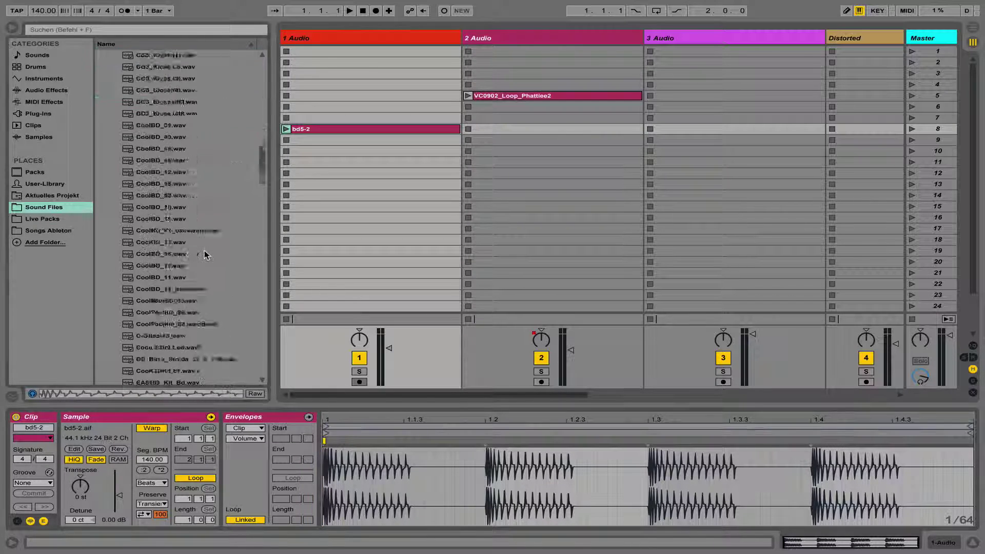
scroll(205, 250, "down", 3)
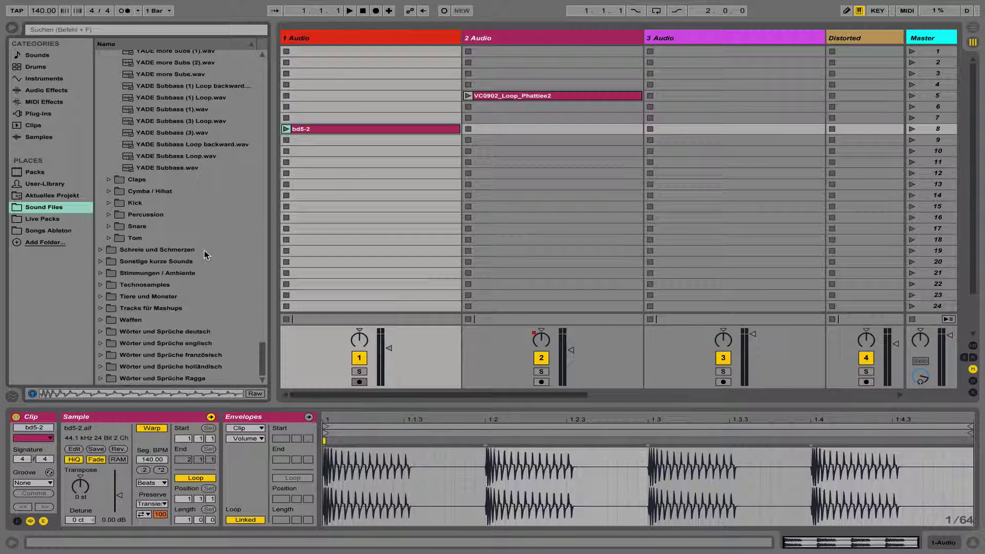
double_click(167, 250)
scroll(166, 251, "down", 10)
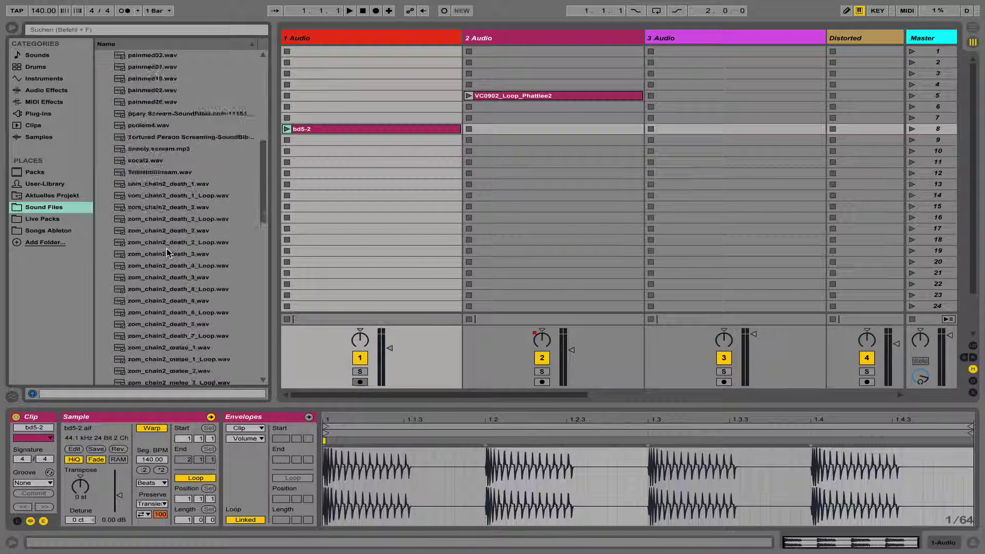
left_click(179, 137)
left_click_drag(179, 139, 471, 129)
- Audition the scream clip on 2 Audio, stop it, and launch all of scene 8 together with the bass drum loop
left_click(469, 129)
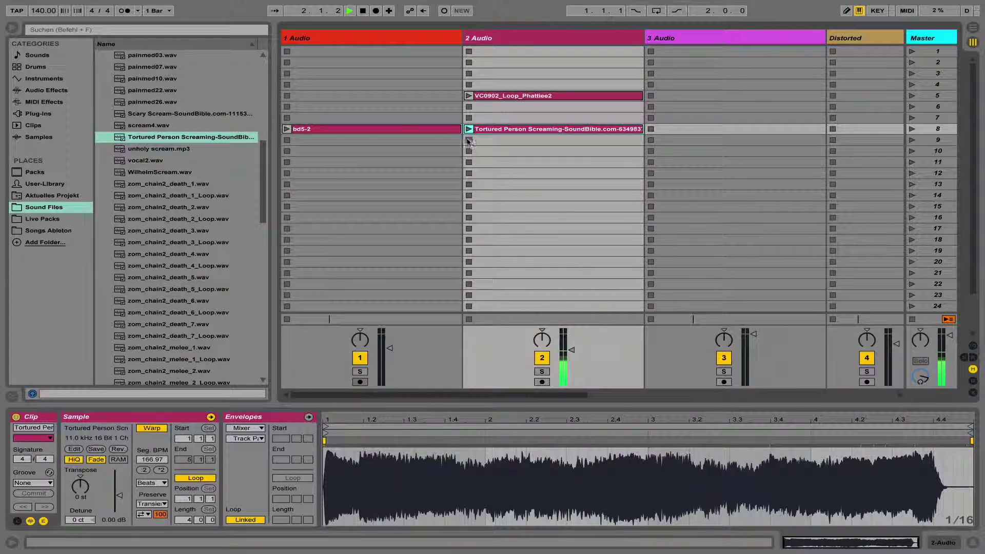
left_click(468, 140)
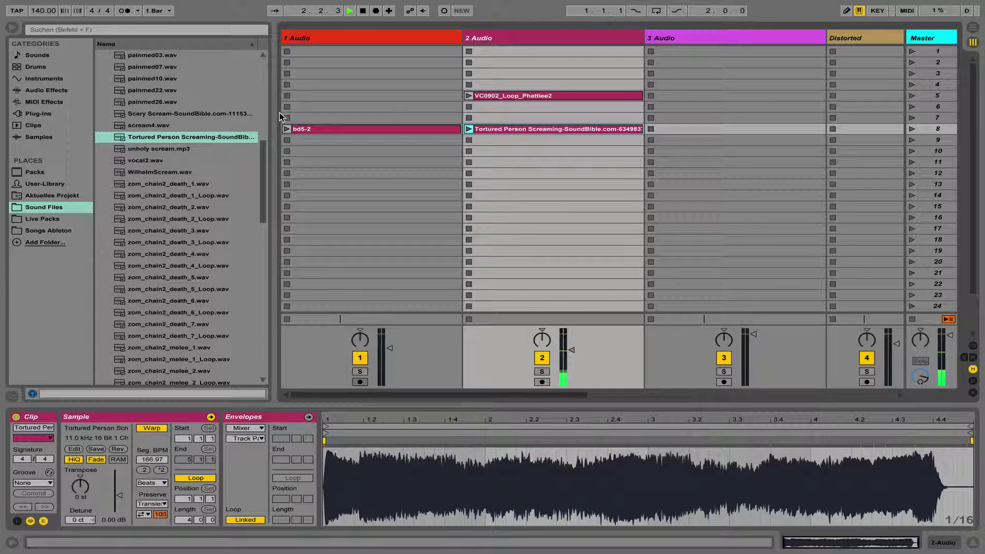
left_click(912, 129)
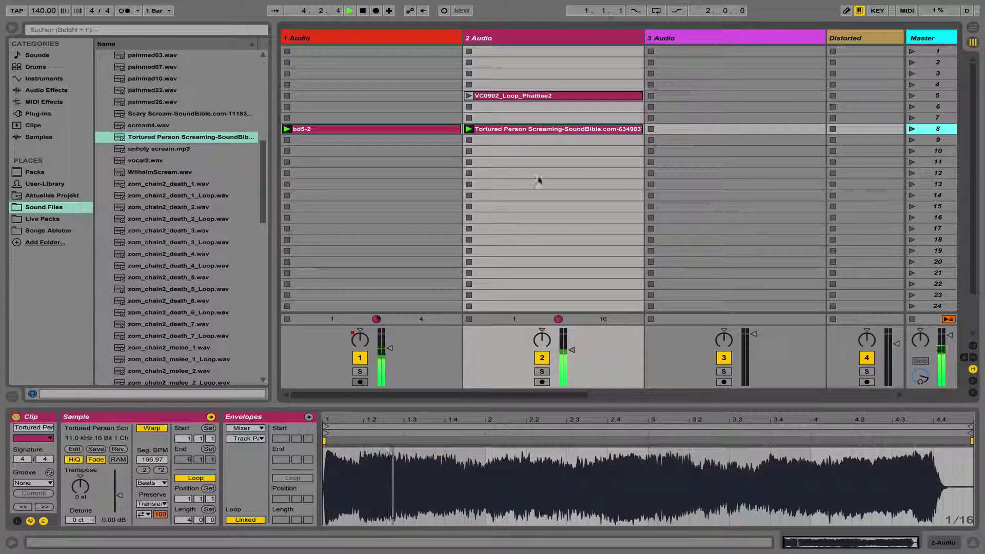
- Stop playback and load a Compressor from the Audio Effects onto the 2 Audio track
key("space")
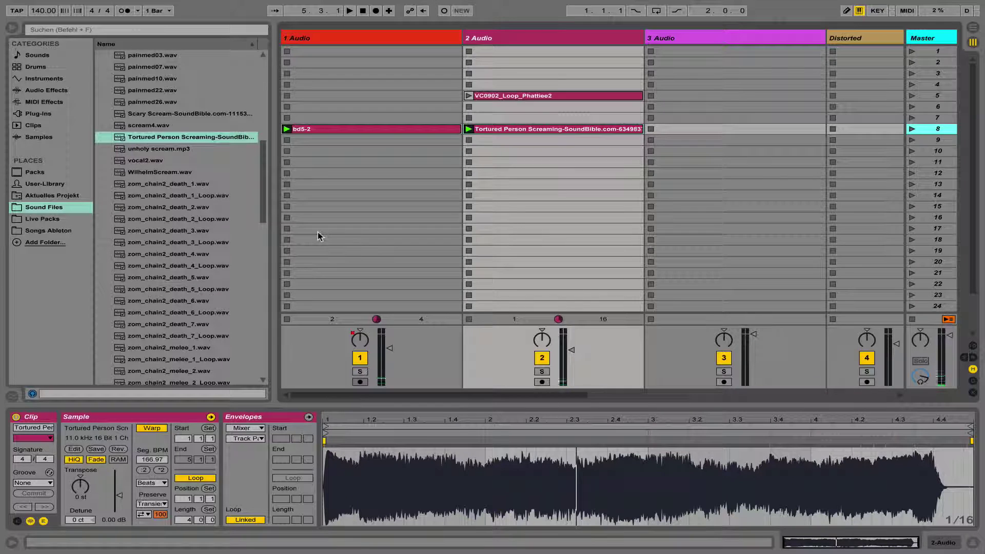
left_click(53, 92)
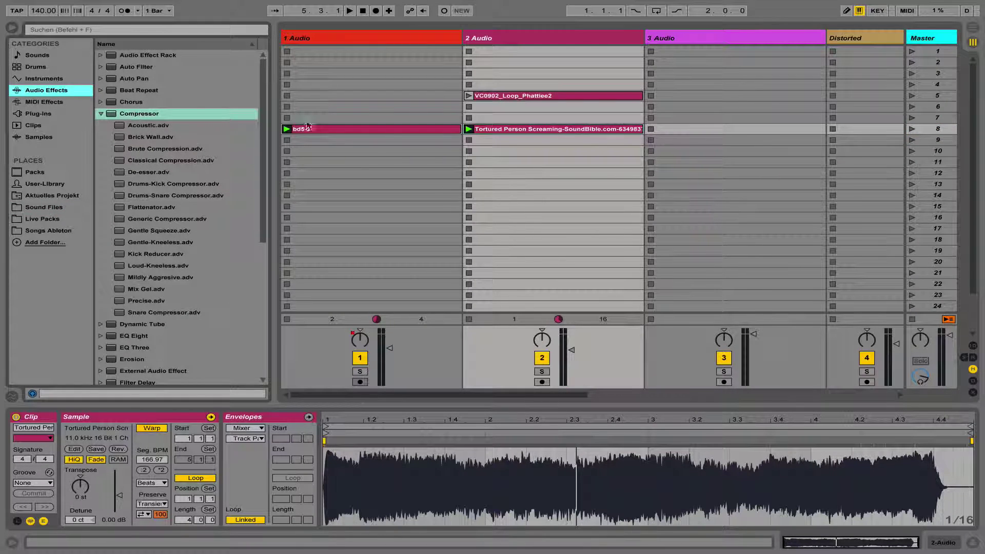
left_click(526, 207)
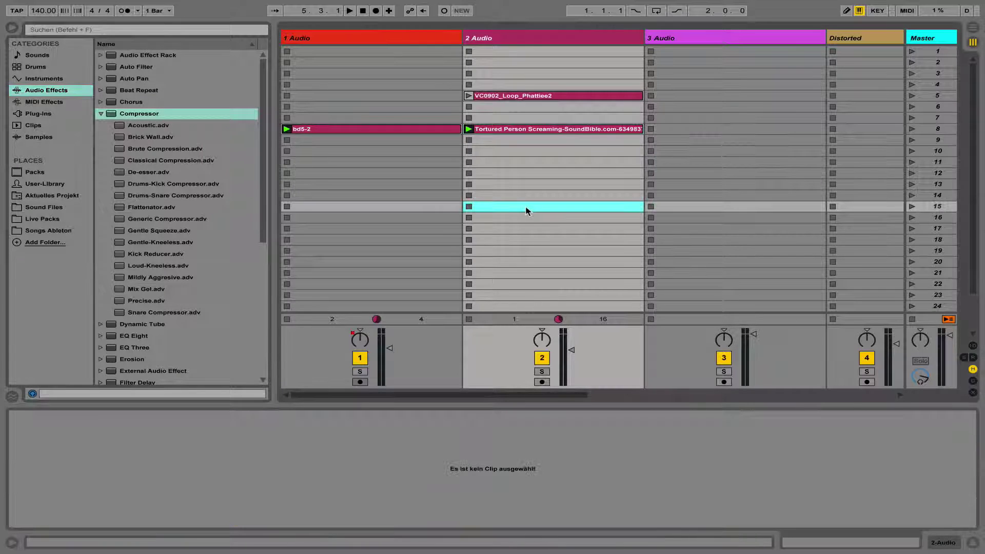
left_click(944, 538)
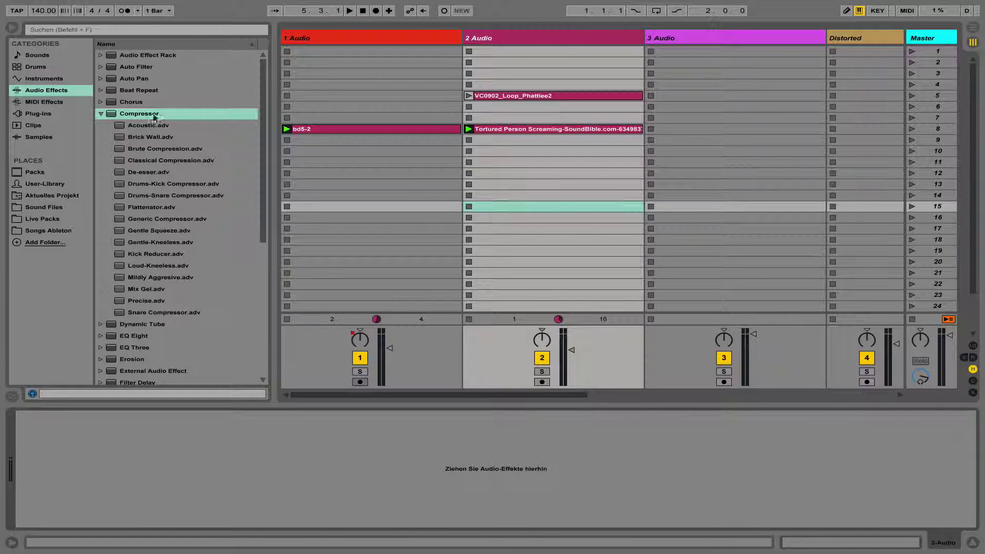
mouse_move(163, 114)
left_mouse_down()
mouse_move(160, 321)
mouse_move(177, 437)
left_mouse_up()
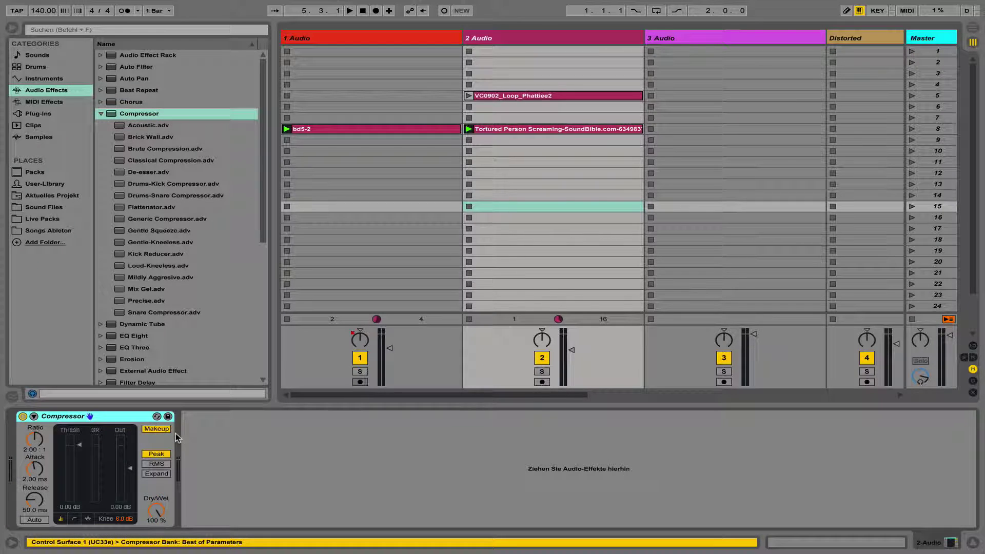
- Expand the Compressor's sidechain section, enable Sidechain, and set its audio source to 1-Audio
left_click(34, 416)
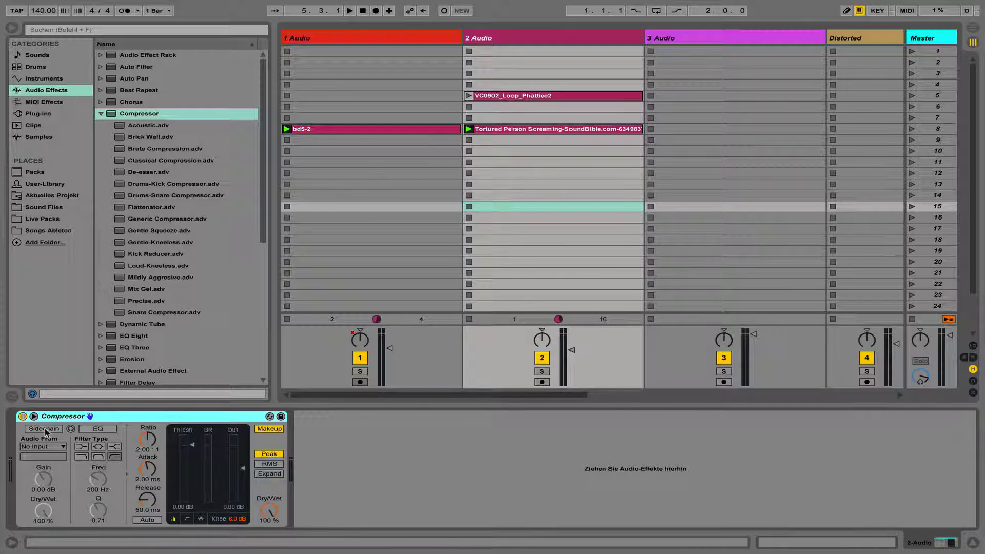
left_click(45, 429)
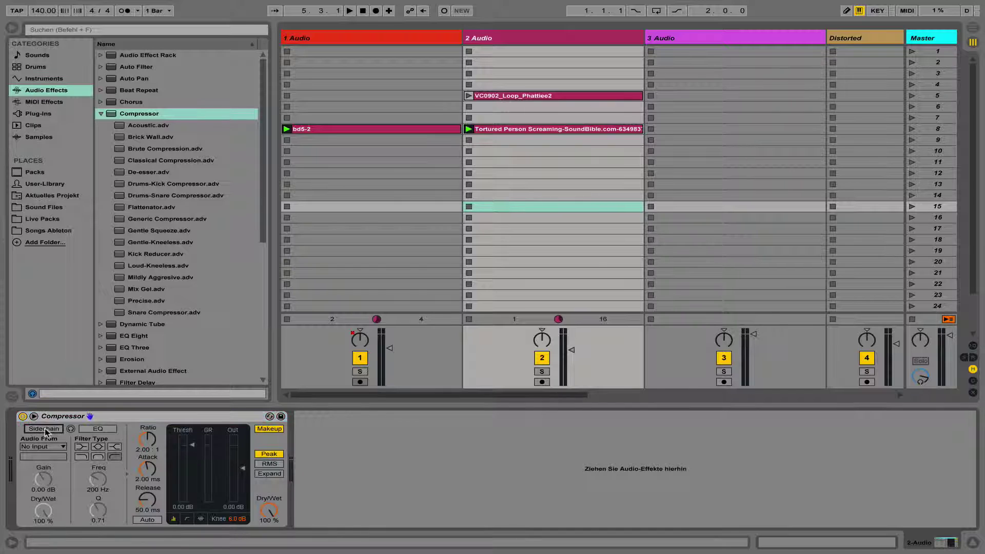
left_click(59, 451)
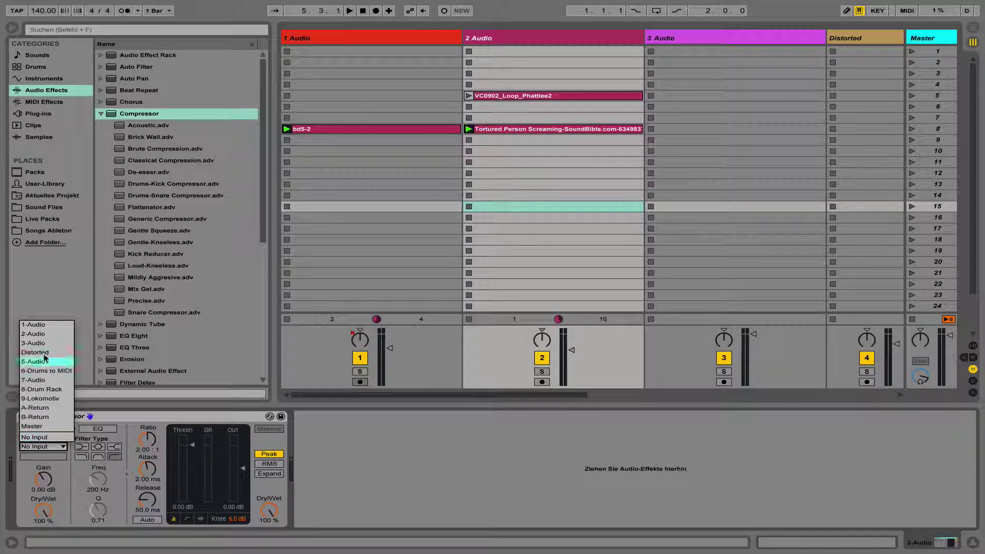
left_click(44, 327)
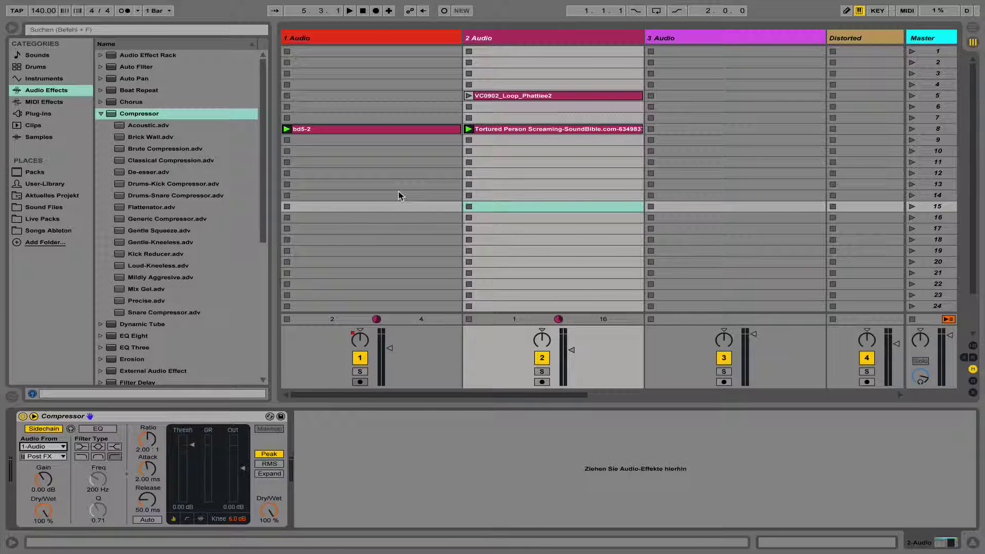
- Lower the Compressor's threshold to about -40.1 dB while the bass drum and scream clips play, and stop playback
key("space")
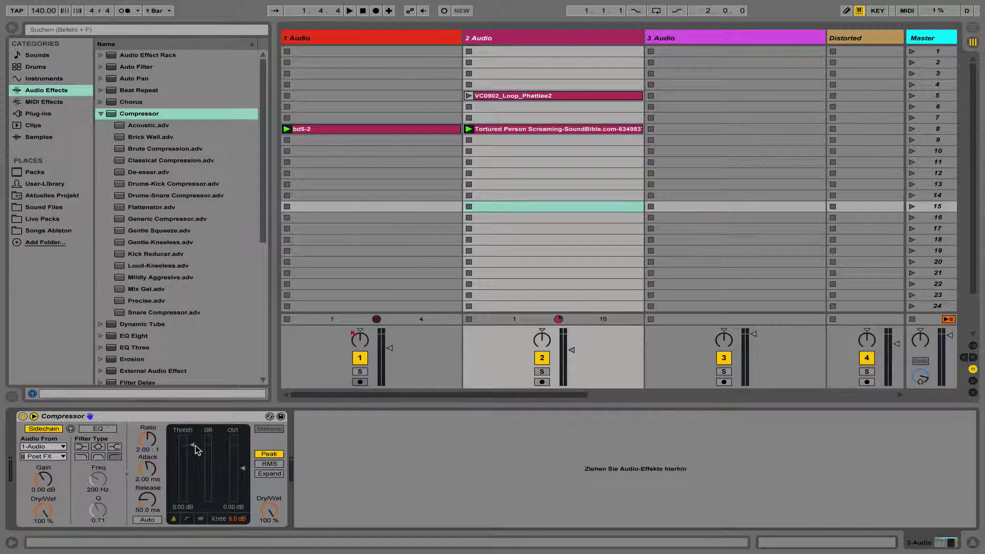
key("space")
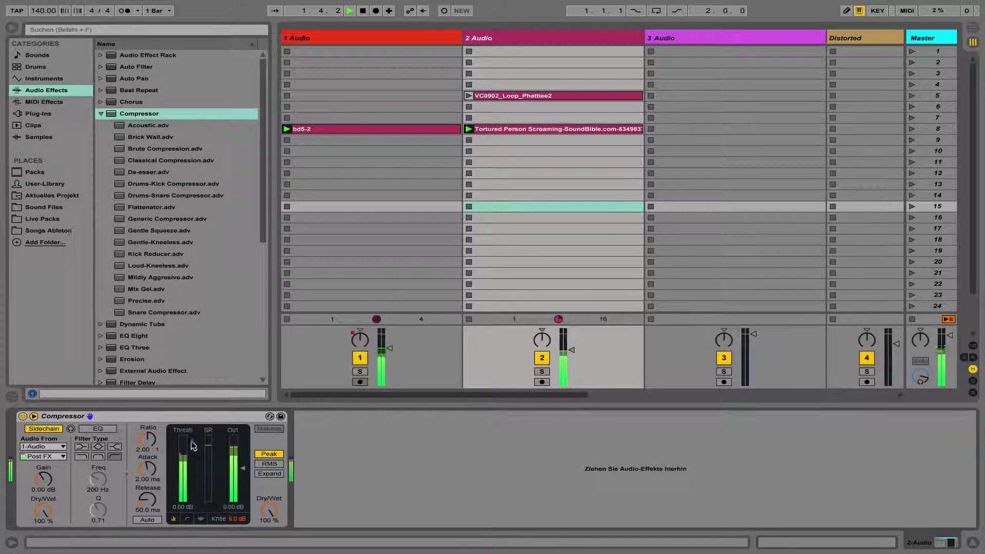
left_click_drag(193, 446, 193, 501)
key("space")
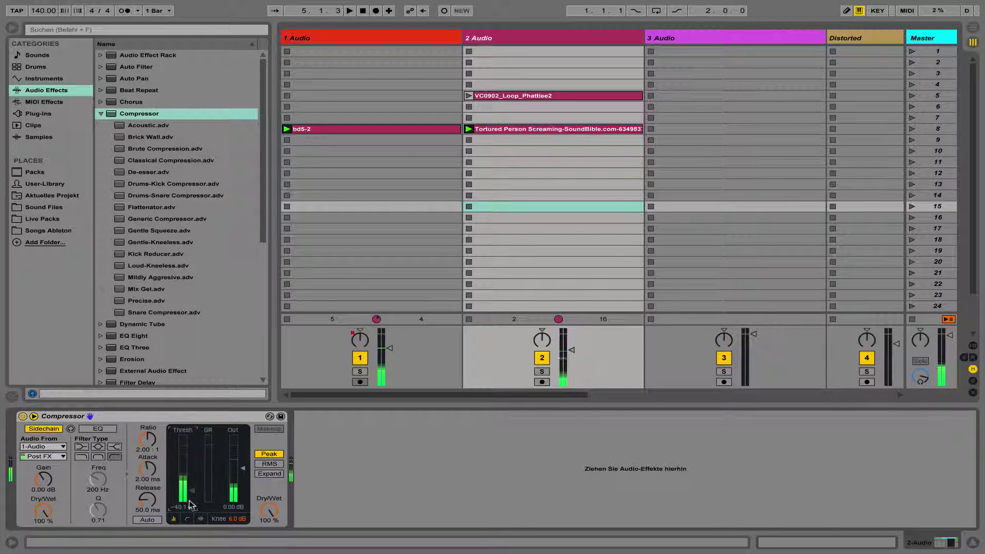
- Switch the Compressor display to the activity view and play the loops to watch the gain reduction
left_click(190, 517)
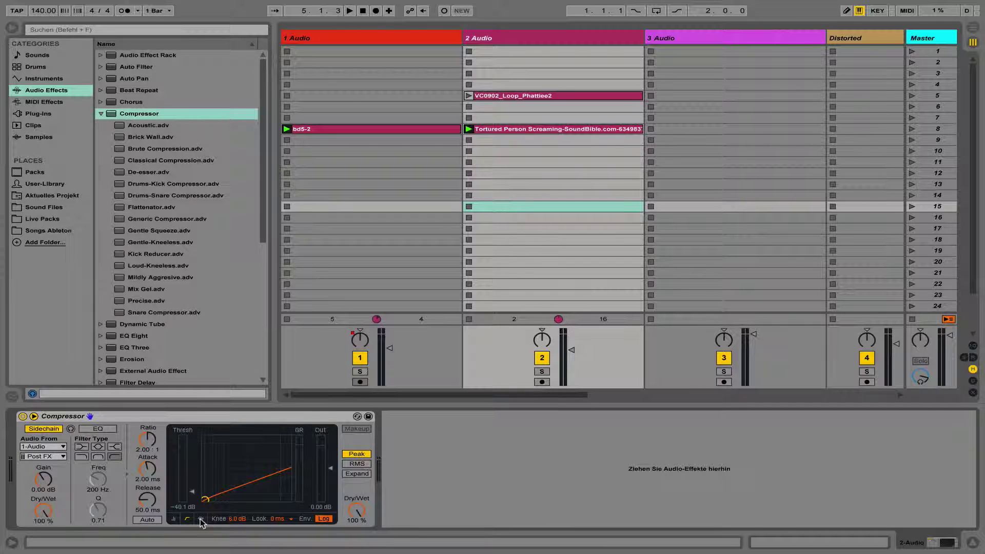
left_click(201, 519)
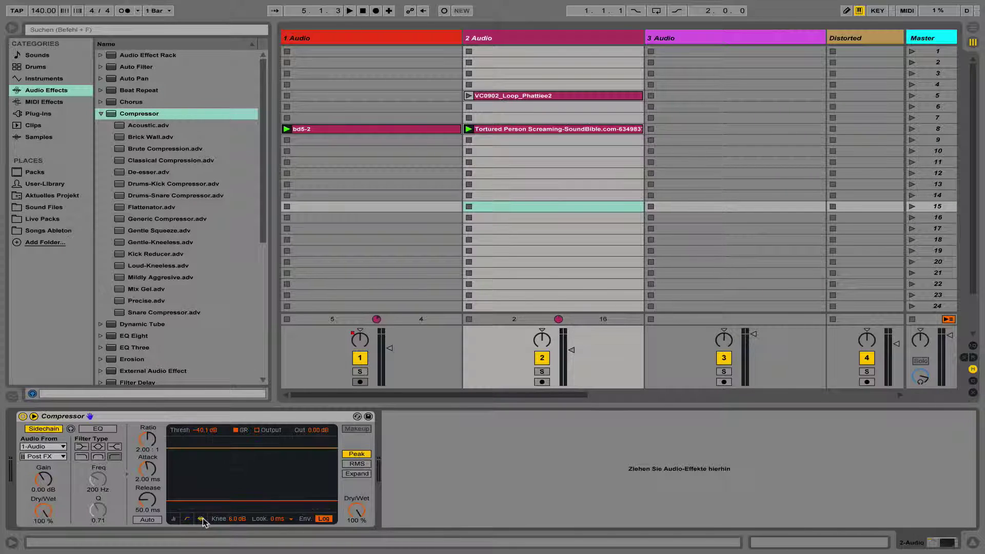
key("space")
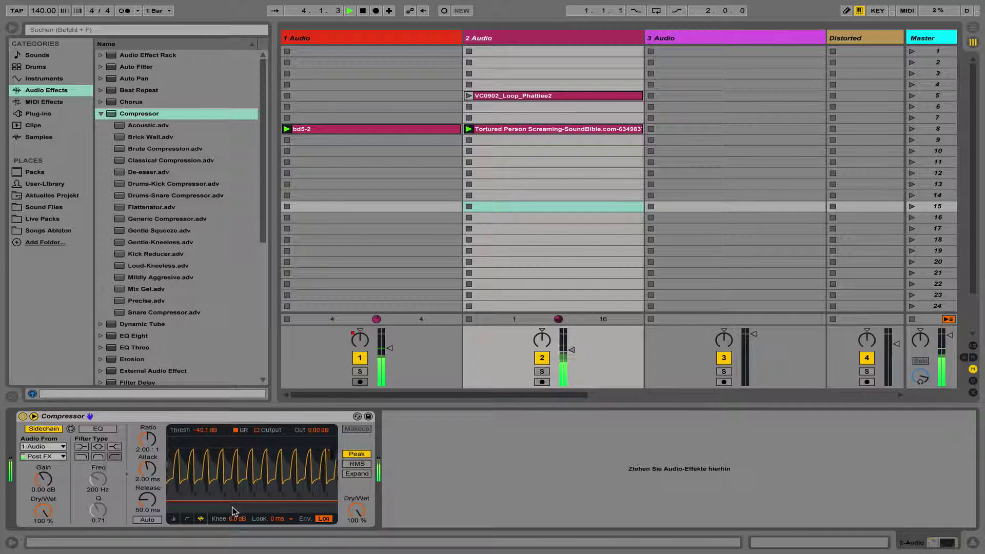
left_click(734, 144)
key("space")
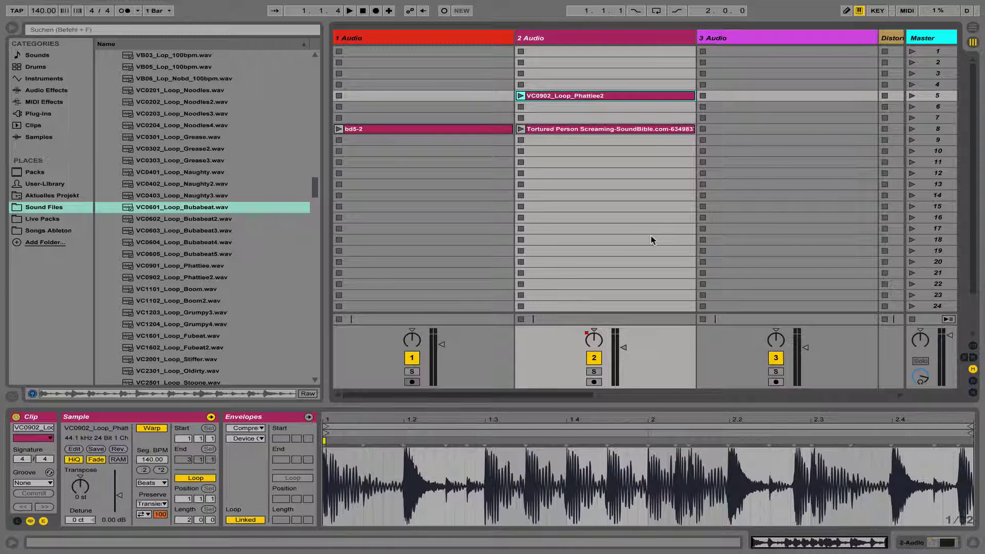
- Launch scene 8 to hear the bass drum and scream loops, and stop the clips on both tracks
left_click(911, 131)
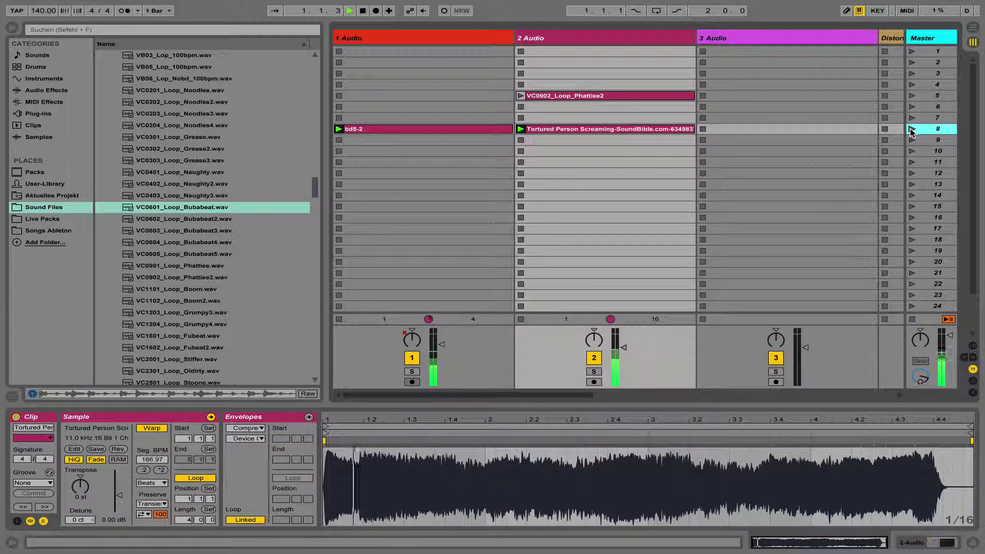
left_click(521, 107)
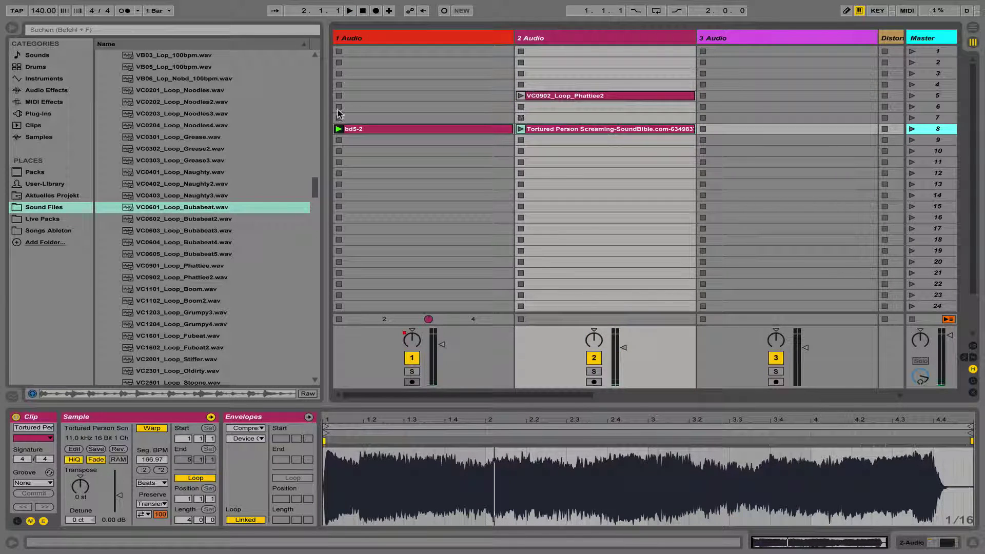
left_click(338, 106)
- Play the VC0902_Loop_Phattiee2 clip, move it from 2 Audio to scene 5 of 3 Audio, and stop playback
left_click(520, 96)
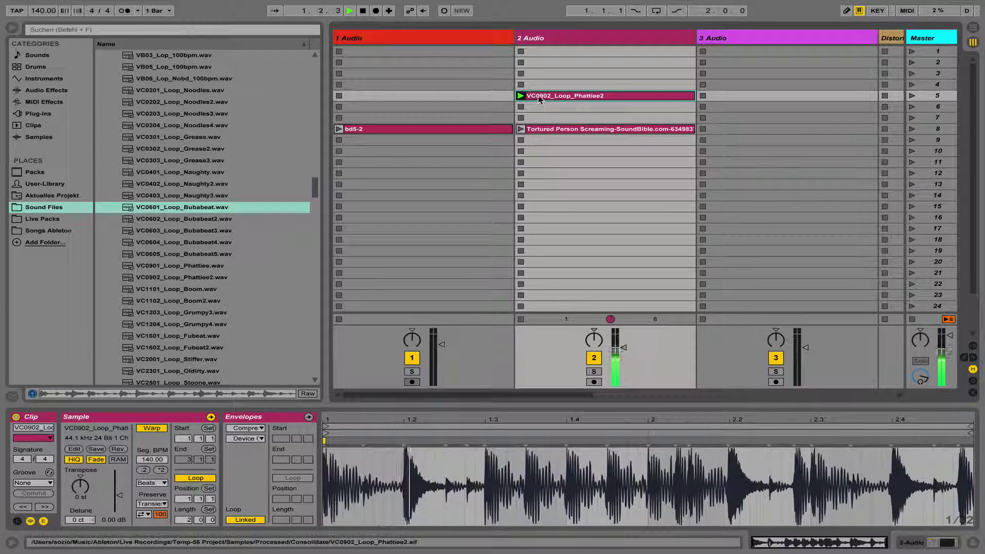
left_click_drag(520, 96, 702, 105)
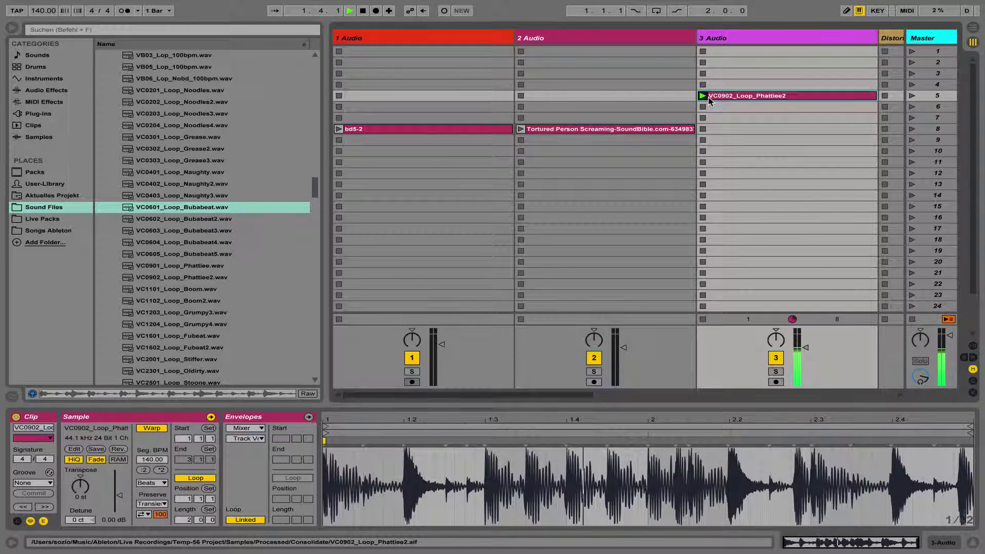
key("space")
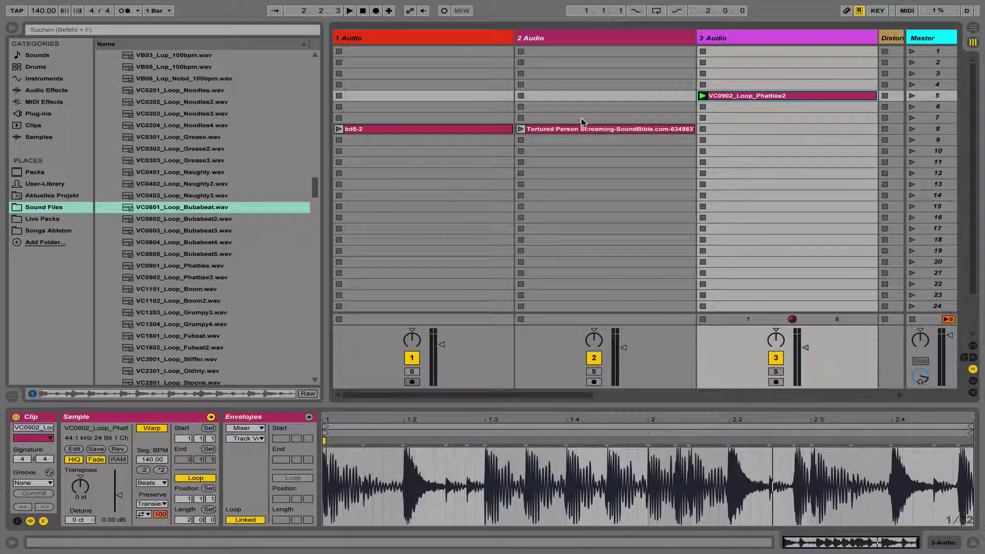
- Add the browser's ten loops from VC0401_Loop_Naughty through VC0902_Loop_Phattiee2 to scenes 10 to 19 of 3 Audio
left_click(913, 129)
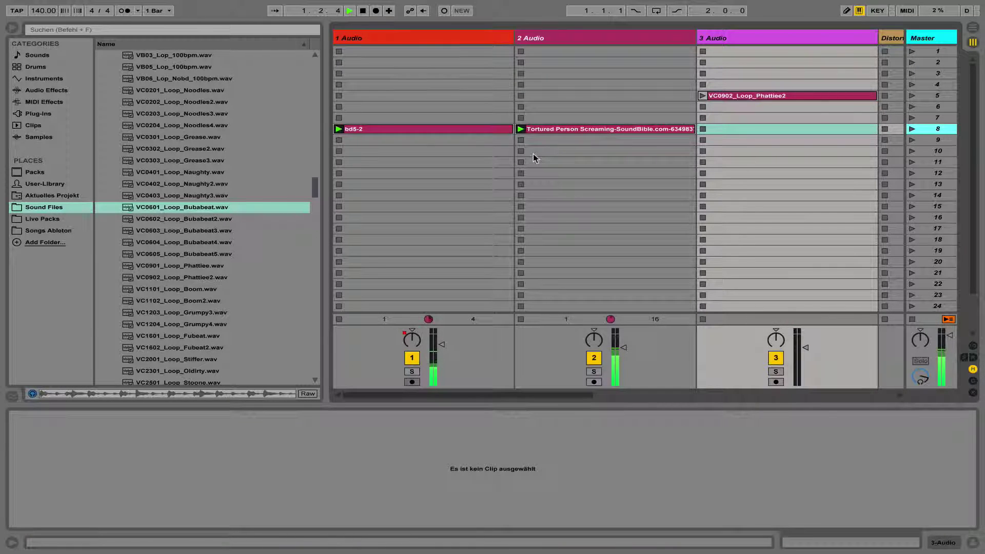
left_click(200, 208)
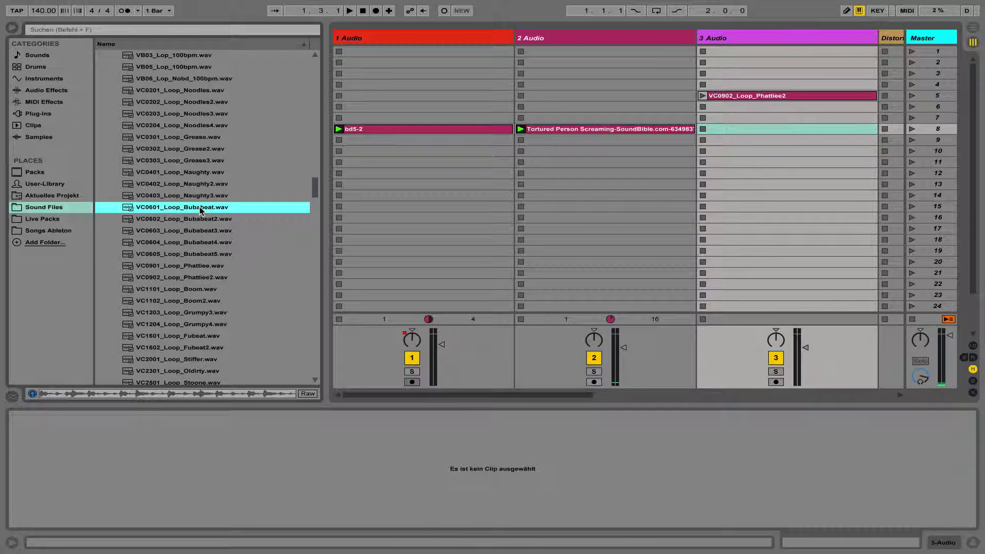
left_click(200, 172)
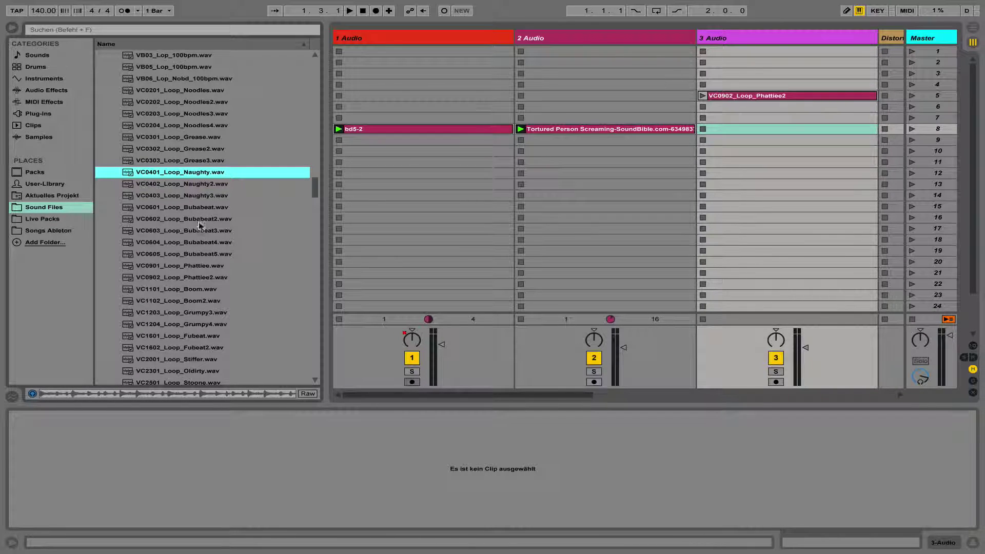
left_click(193, 278, "shift")
left_click_drag(193, 201, 741, 154)
left_click(732, 140)
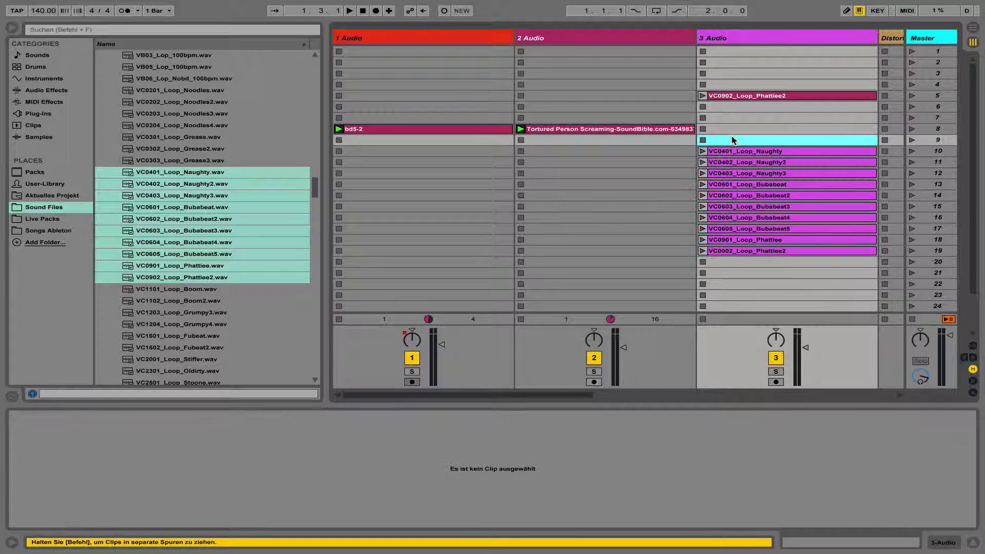
- Audition the Naughty, Bubabeat and Phattiee loops on 3 Audio over the scene 8 clips, and stop the track's clip
left_click(702, 151)
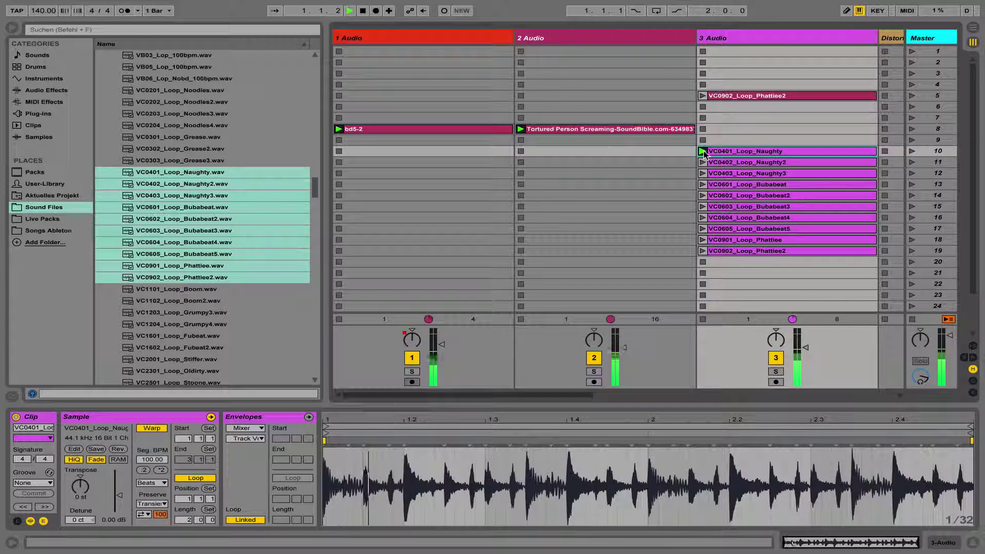
left_click(702, 184)
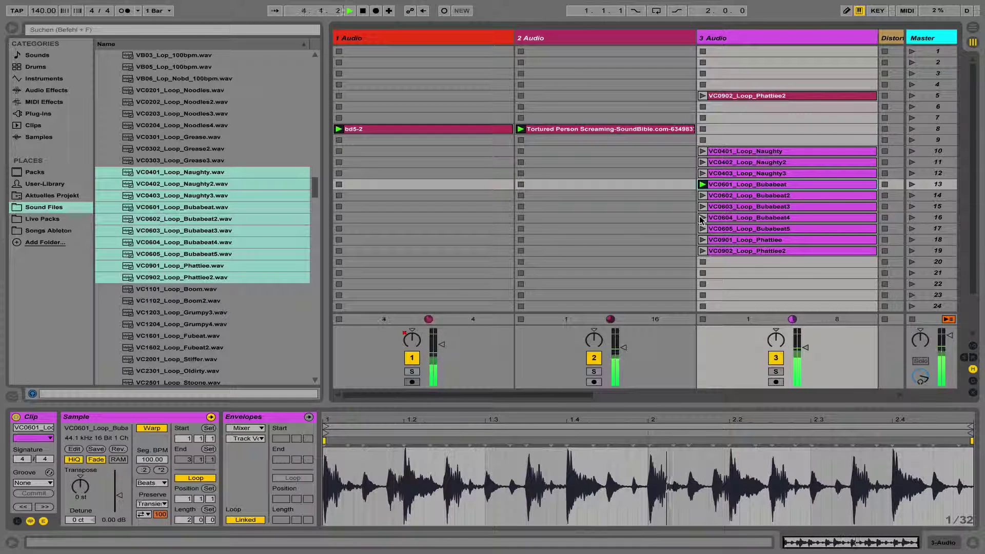
left_click(702, 240)
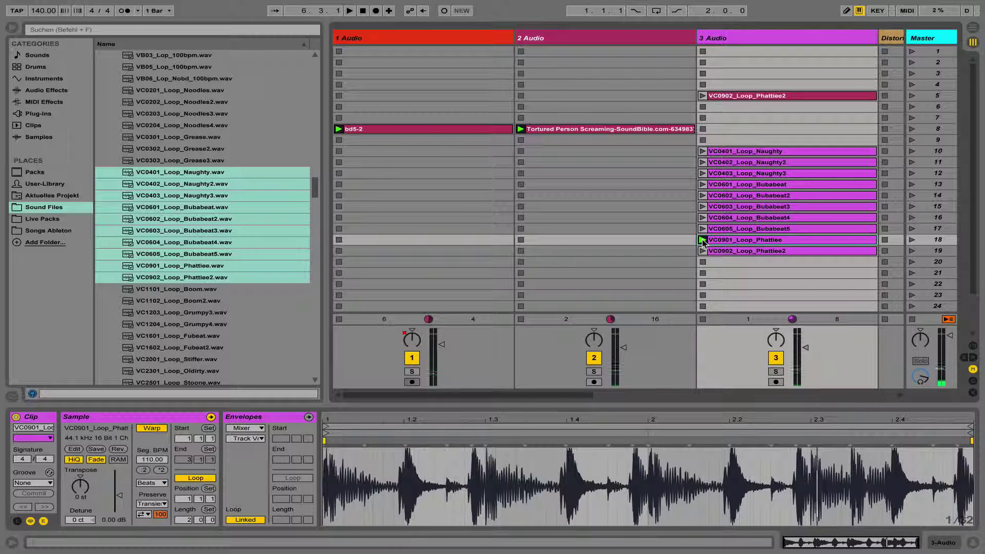
left_click(704, 140)
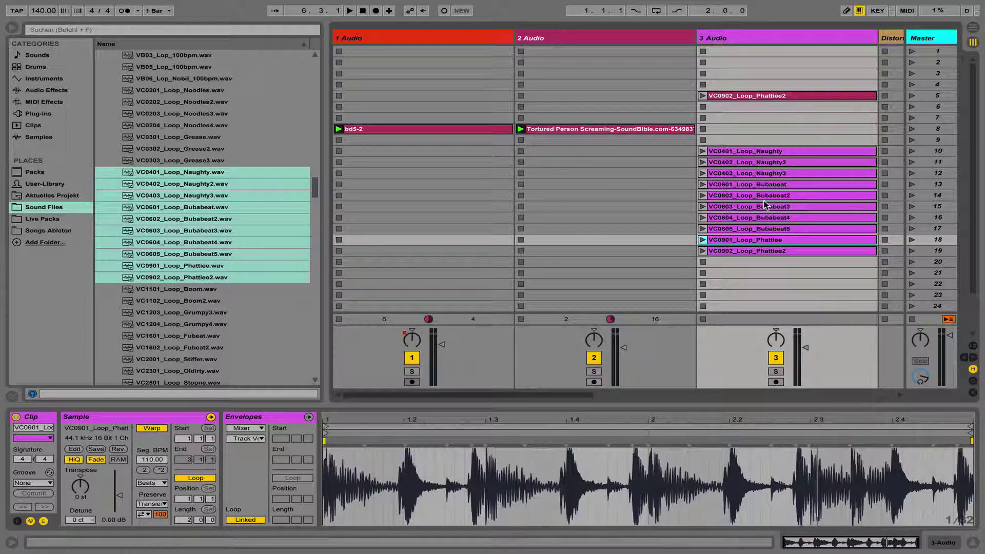
- Launch scene 8 and preview VC0401_Loop_Naughty, VC0403_Loop_Naughty3, VC0603_Loop_Bubabeat3 and VC0901_Loop_Phattiee in the browser alongside it
left_click(911, 128)
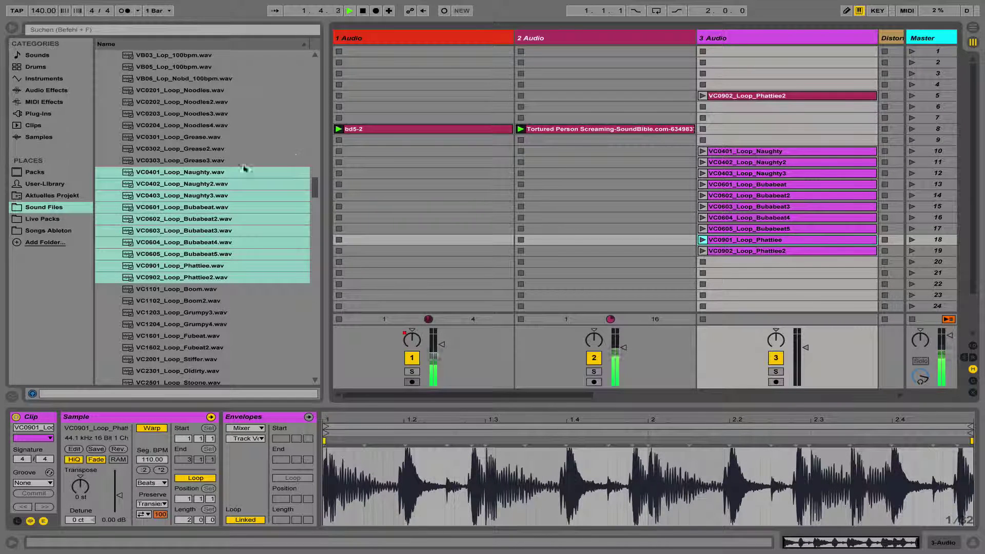
left_click(207, 175)
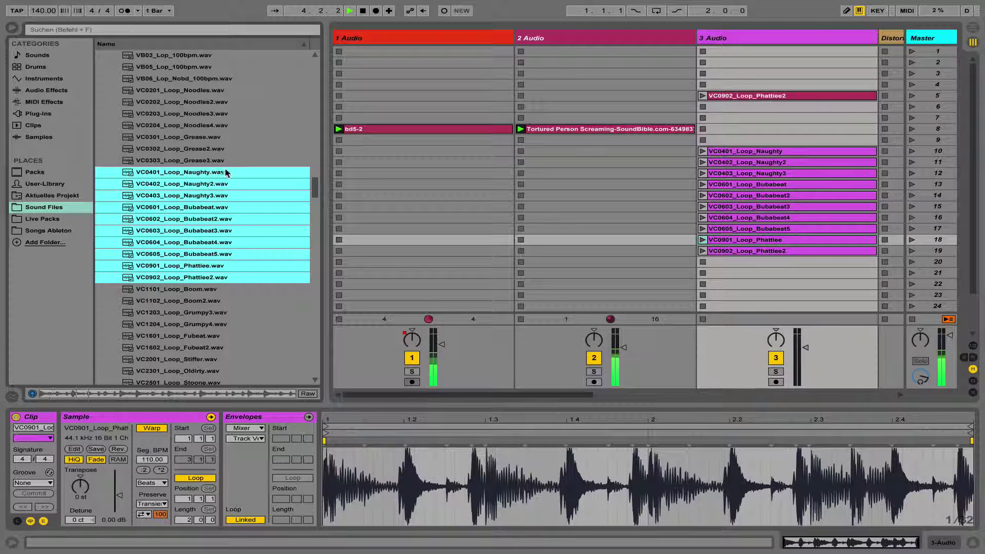
left_click(218, 172)
left_click(215, 196)
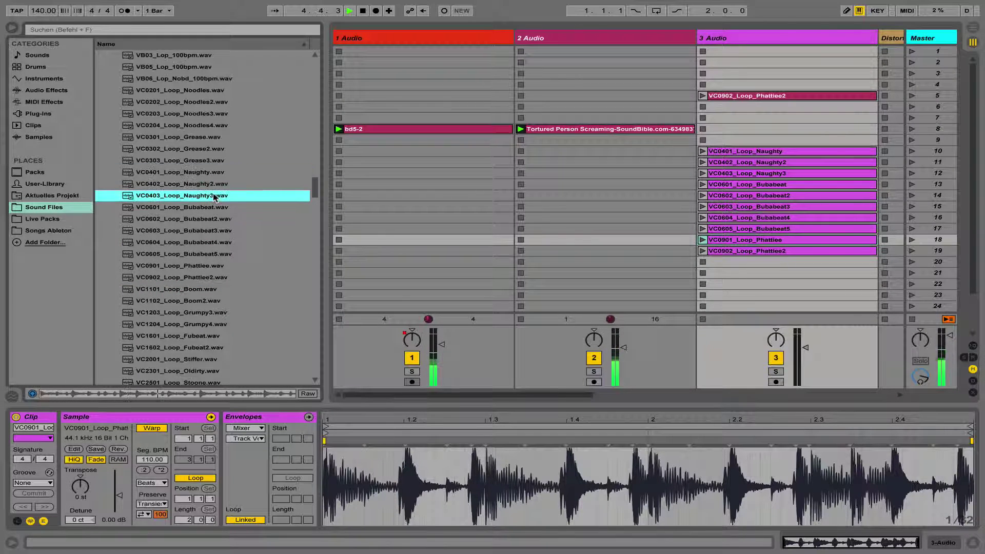
left_click(205, 229)
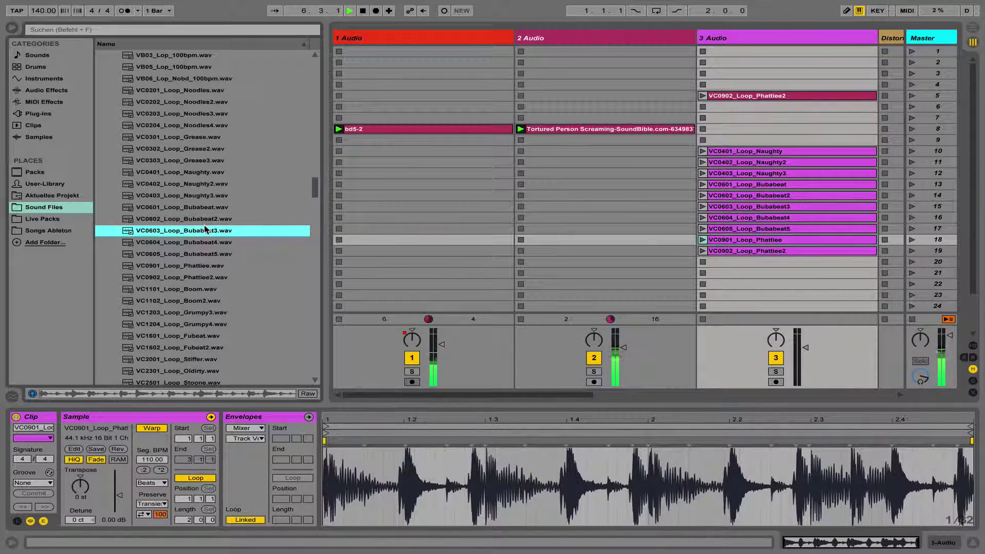
left_click(201, 265)
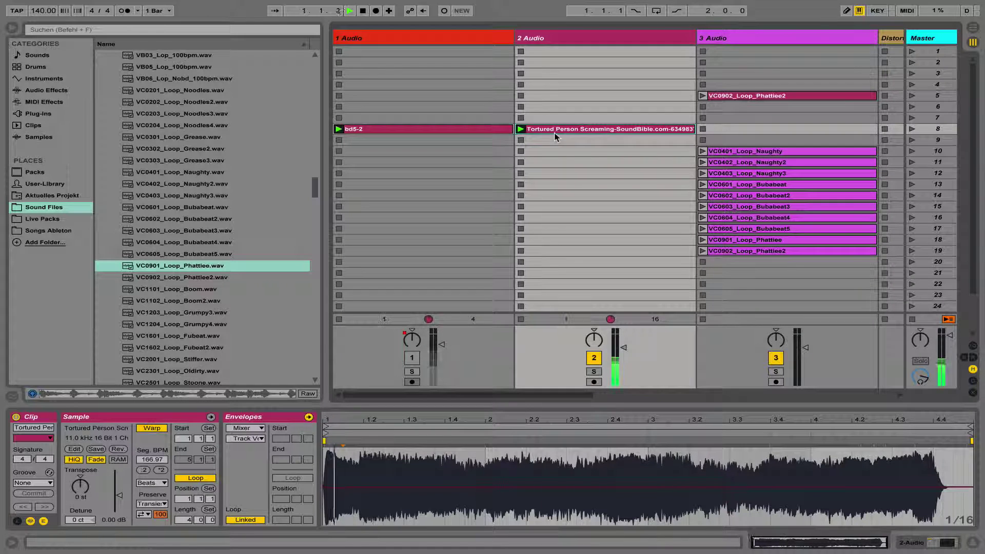
- Play the scream clip on 2 Audio with the bass drum track muted, and stop playback
key("space")
key("space")
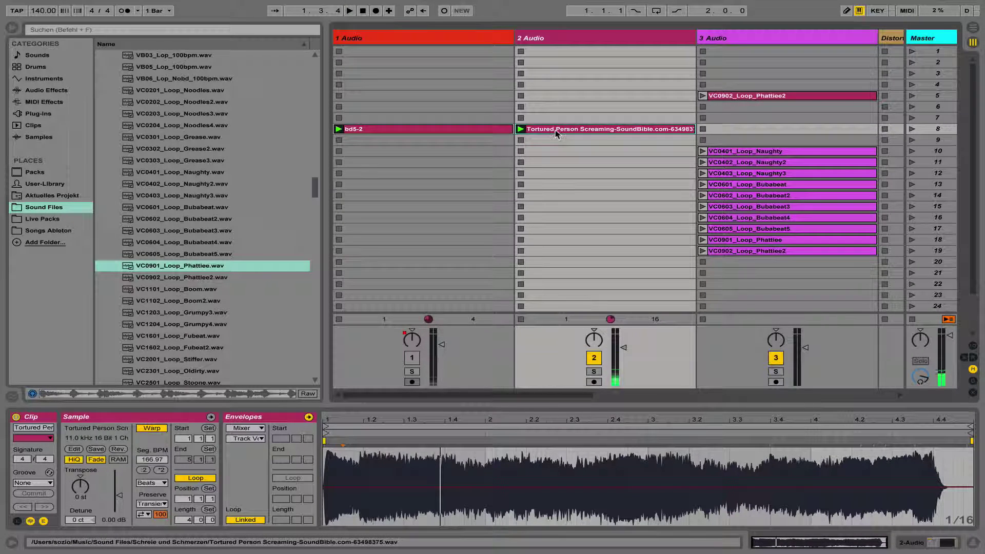
- Show the scream clip's Transposition Modulation envelope and lower it to -9 st
left_click(250, 427)
left_click(248, 436)
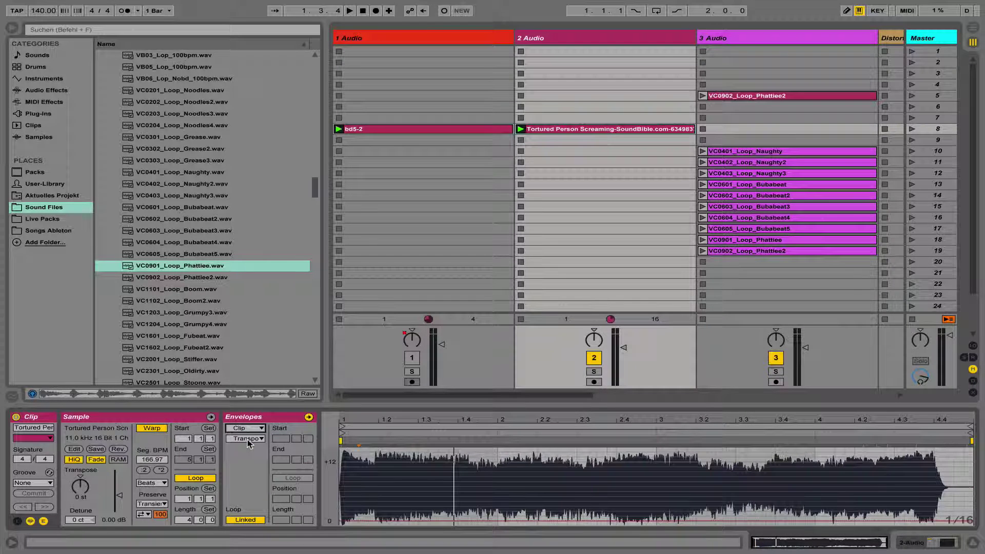
left_click(248, 439)
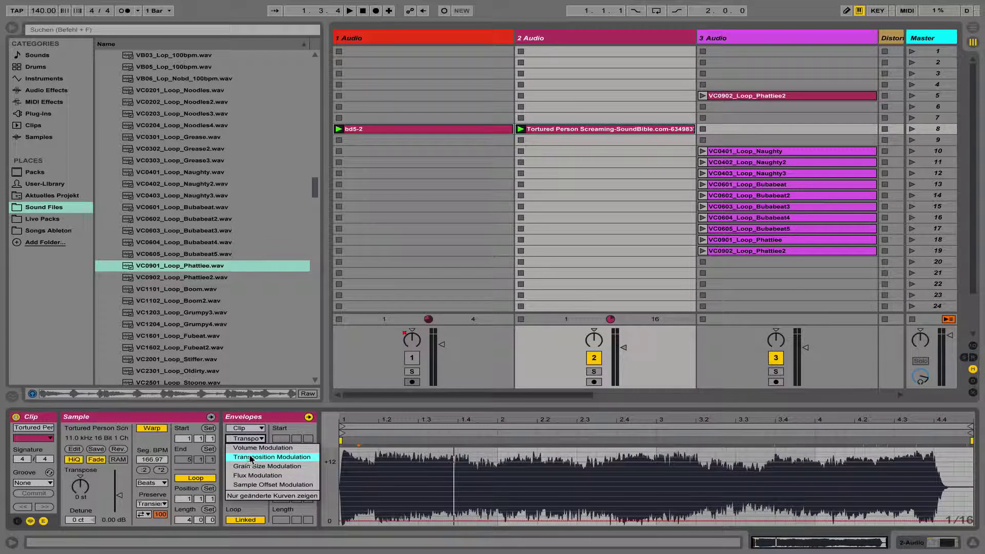
left_click(250, 457)
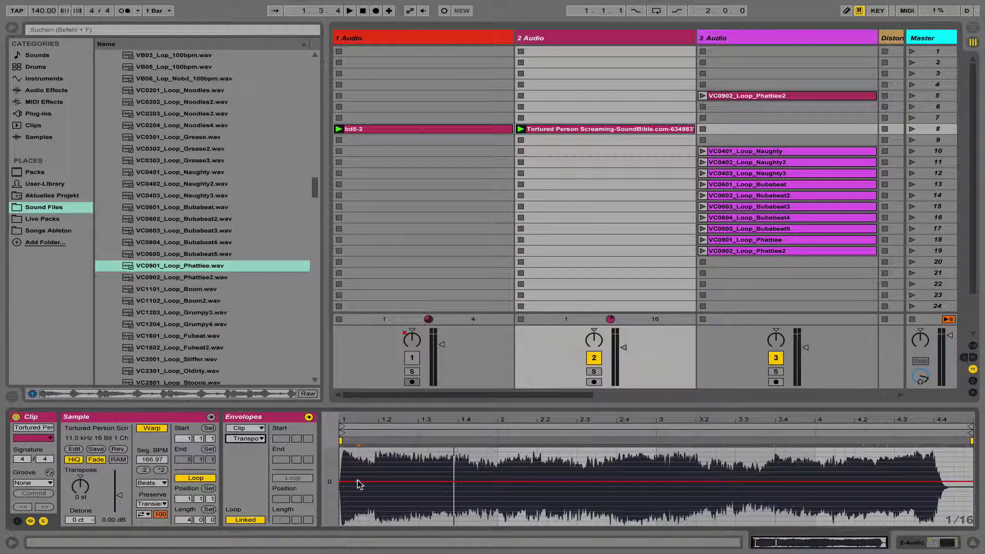
mouse_move(357, 481)
left_mouse_down()
mouse_move(358, 442)
mouse_move(359, 520)
mouse_move(357, 487)
mouse_move(359, 501)
left_mouse_up()
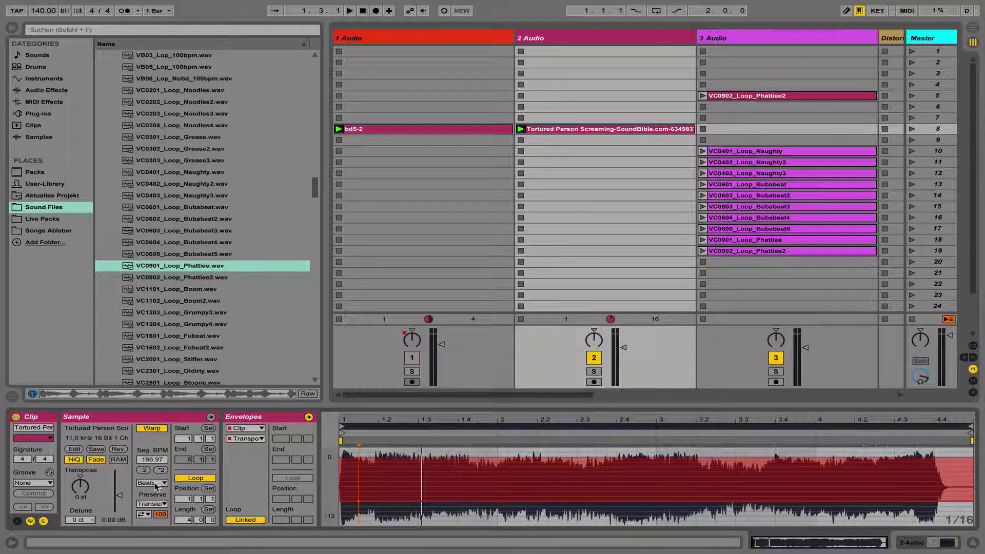
- Try the Complex Pro warp mode on the scream clip, readjusting its transposition envelope to -9 st
left_click(155, 484)
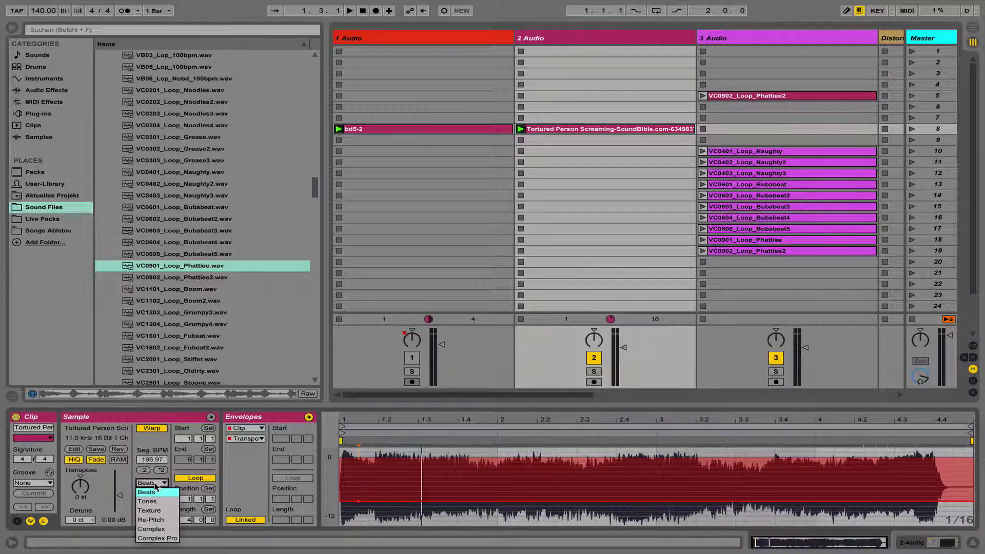
left_click(158, 538)
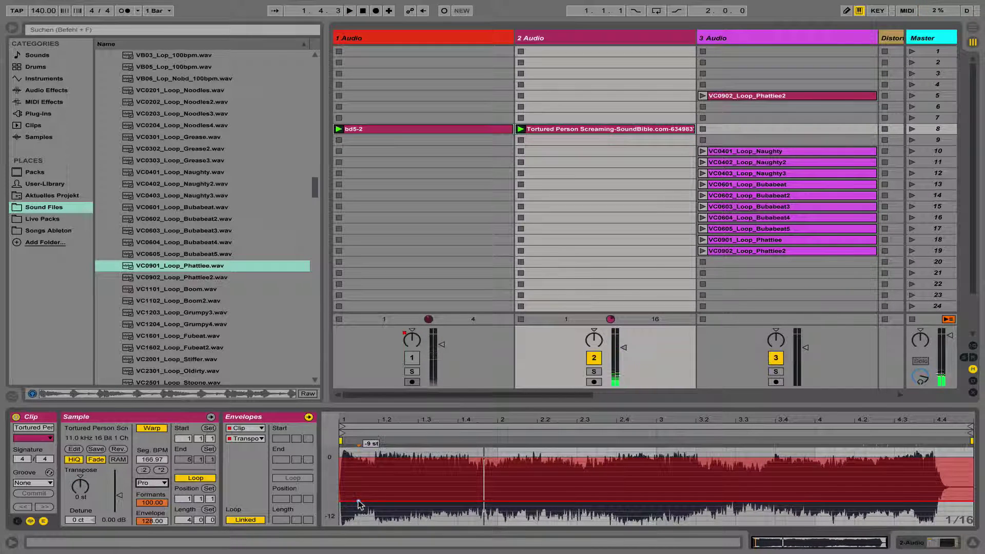
mouse_move(357, 500)
left_mouse_down()
mouse_move(358, 456)
mouse_move(356, 497)
left_mouse_up()
left_click_drag(356, 506, 358, 501)
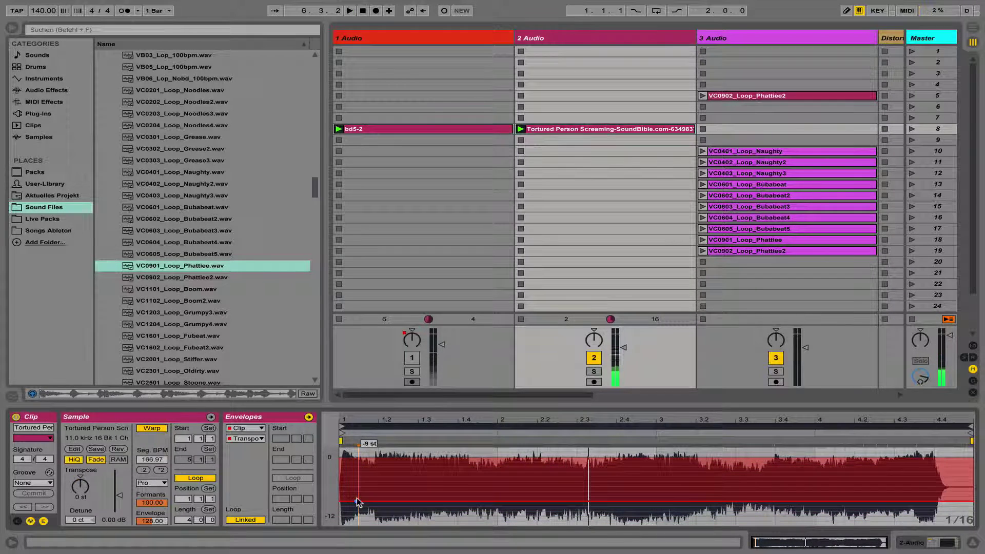
- Set the scream clip's warp mode to Tones and play it
left_click(158, 484)
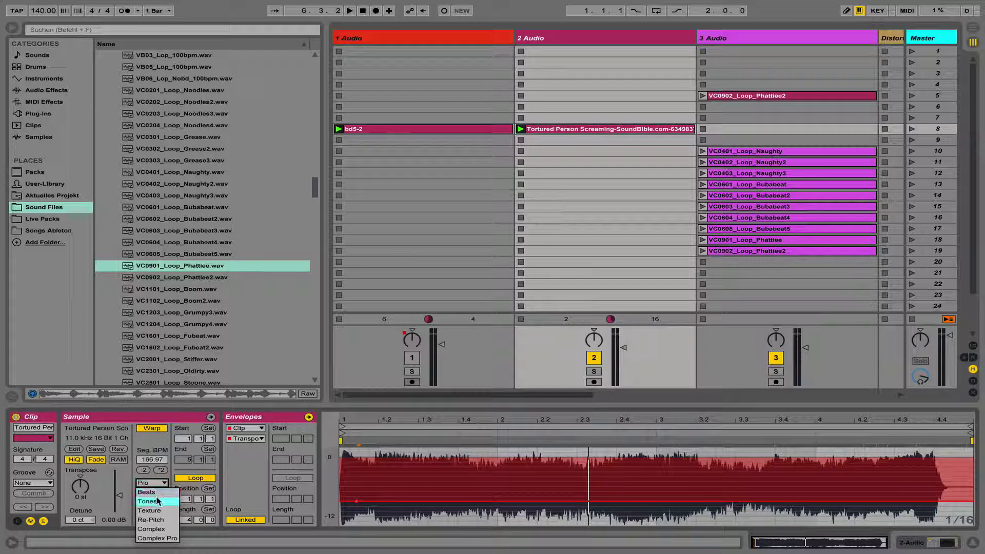
left_click(148, 501)
key("space")
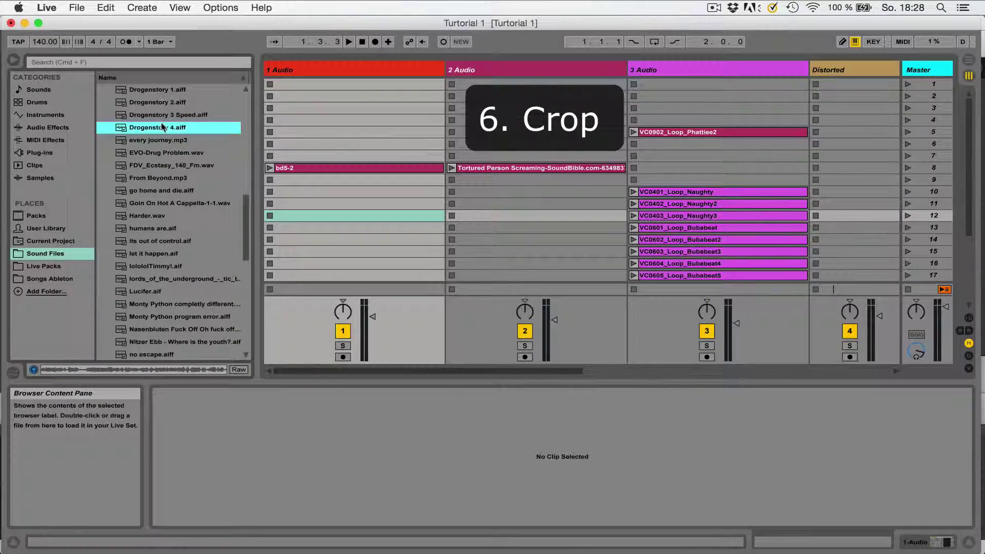
- Add Drogenstory 4.aiff to scene 12 of 2 Audio and loop two bars from bar 6, with the start marker at the loop start
left_click_drag(162, 127, 495, 218)
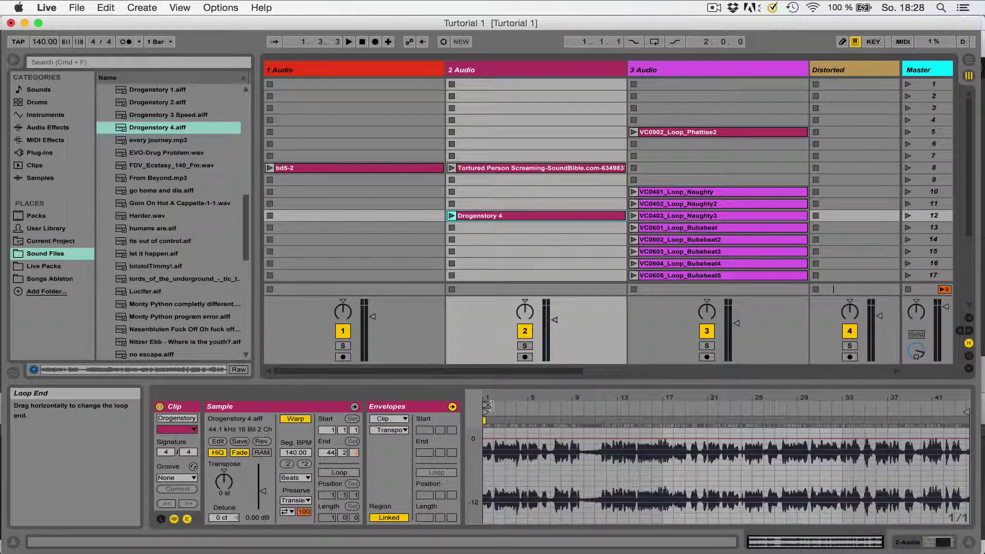
left_click_drag(489, 405, 549, 404)
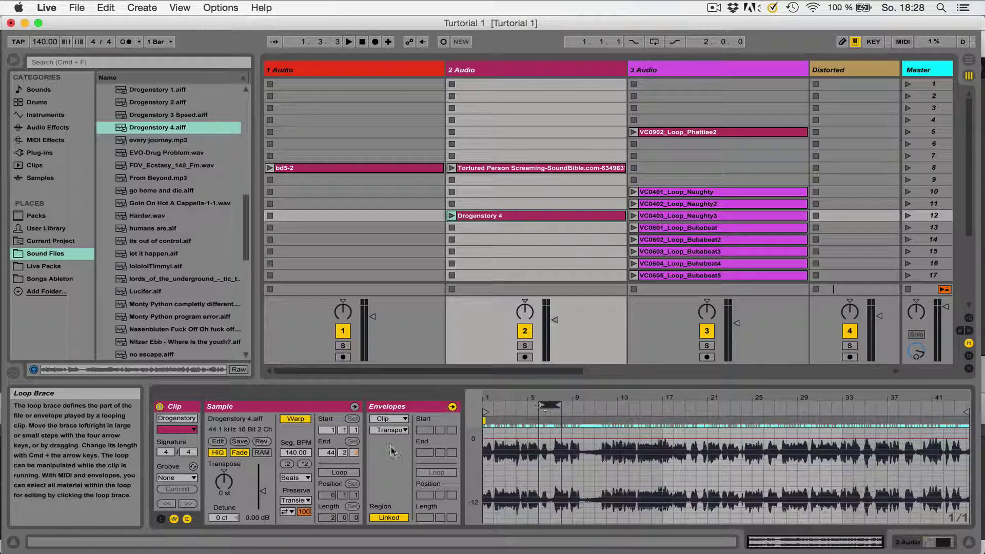
left_click(339, 472)
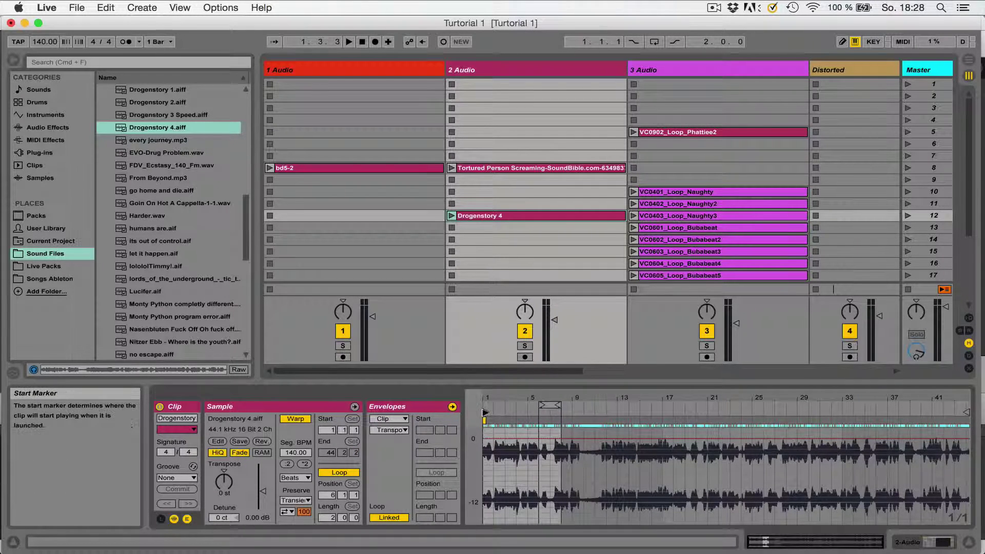
left_click_drag(485, 411, 542, 411)
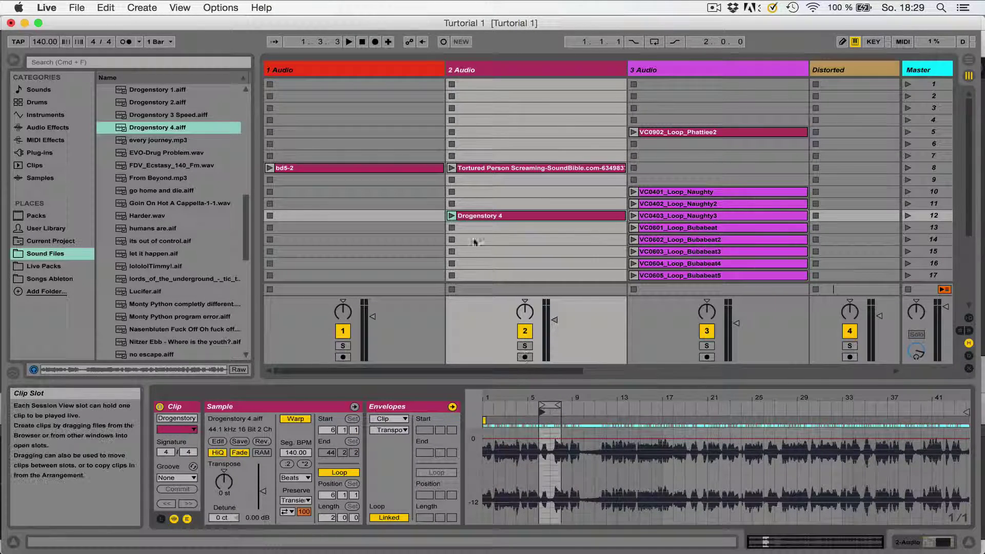
- Play the Drogenstory 4 clip and tighten its loop to start at 6.2.1 with a length of 0.3.0
left_click(451, 216)
double_click(557, 403)
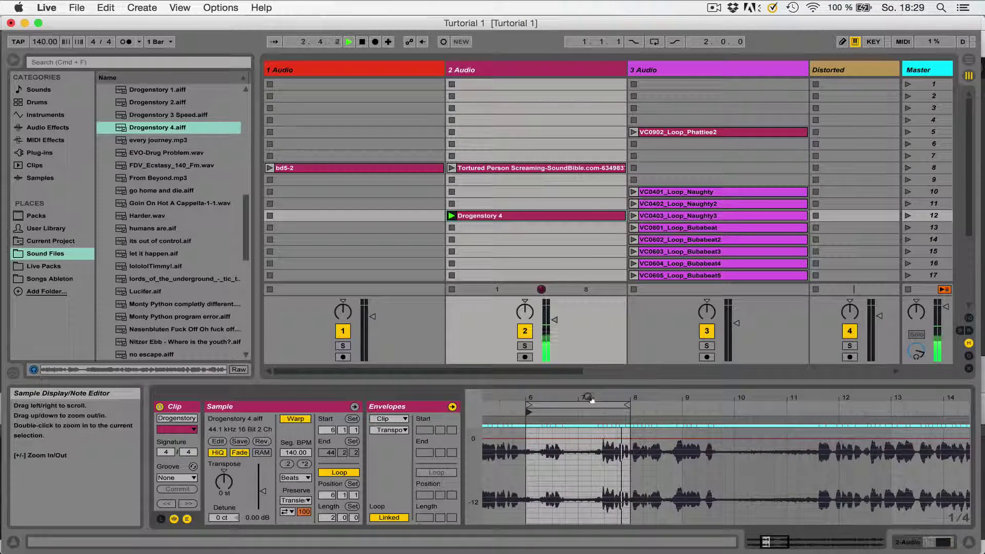
left_click_drag(535, 404, 548, 404)
left_click_drag(635, 406, 579, 408)
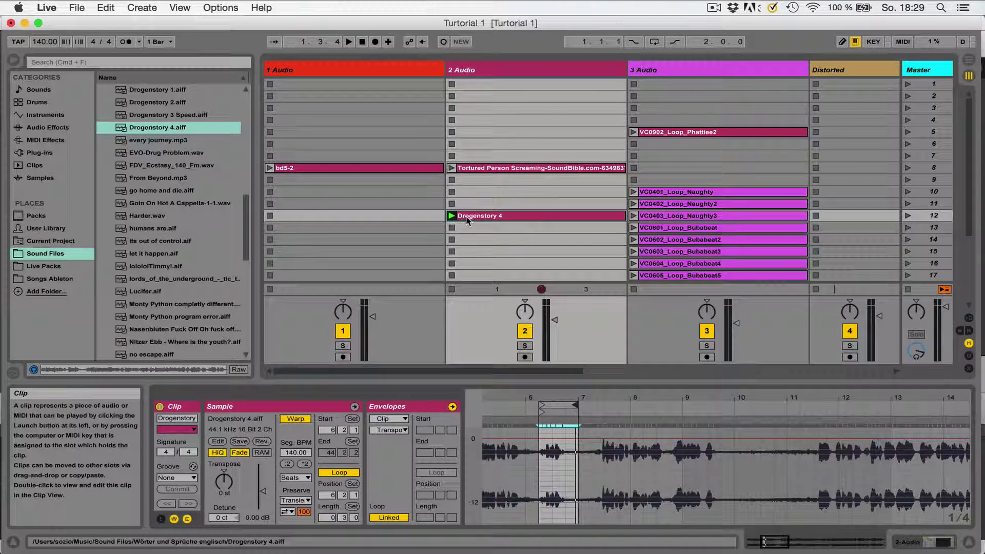
- Crop the Drogenstory 4 clip to its looped section
left_click(466, 216)
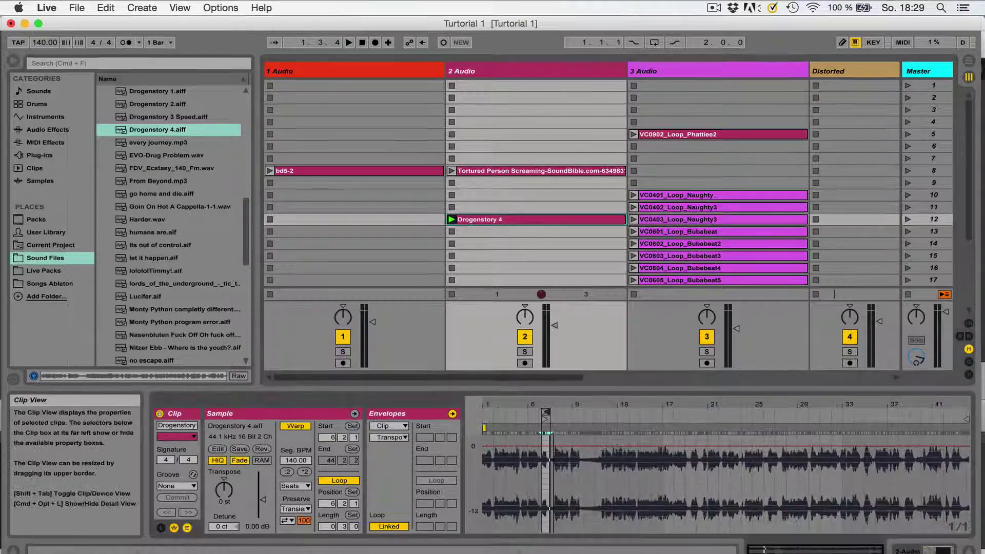
left_click_drag(667, 420, 668, 393)
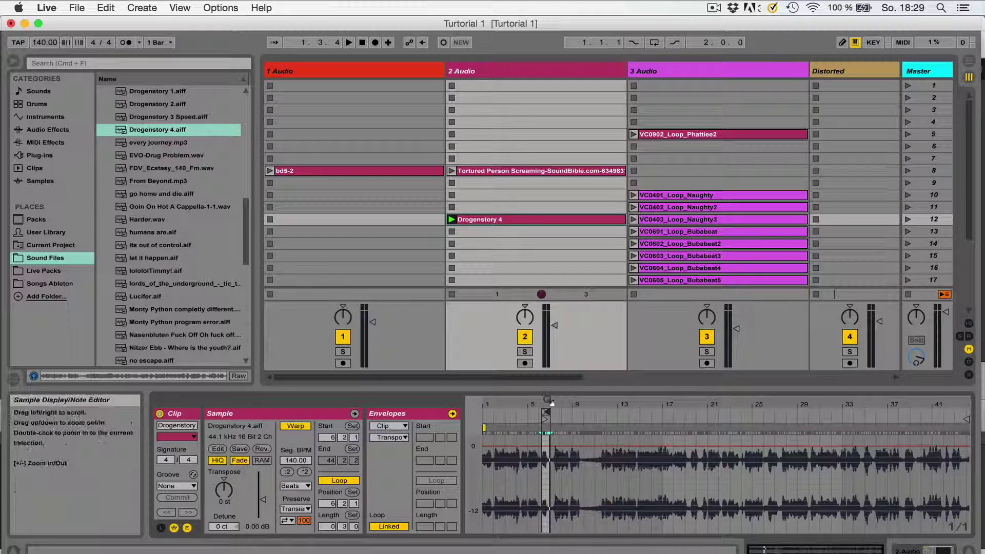
mouse_move(549, 411)
left_mouse_down()
mouse_move(549, 431)
mouse_move(549, 414)
left_mouse_up()
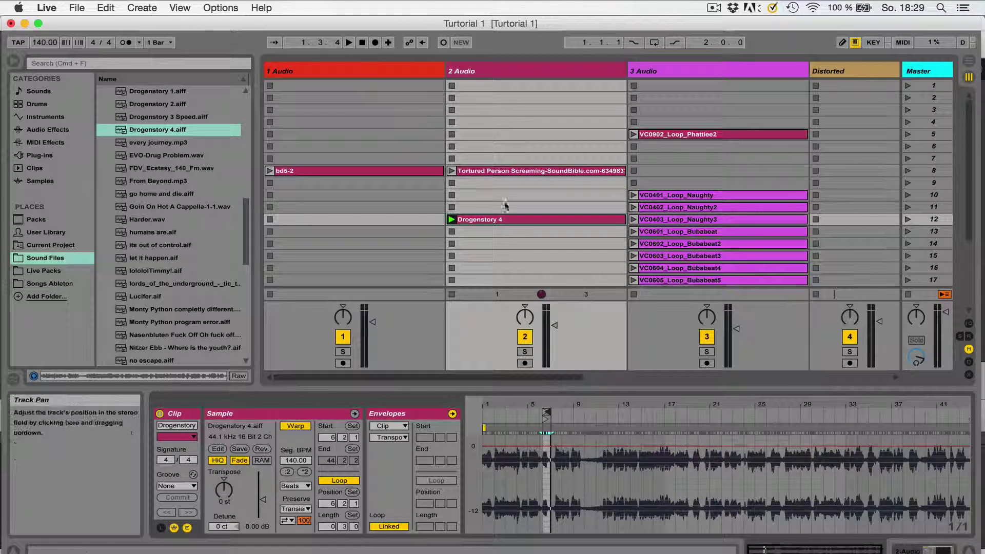
left_click_drag(501, 221, 501, 223)
right_click(500, 222)
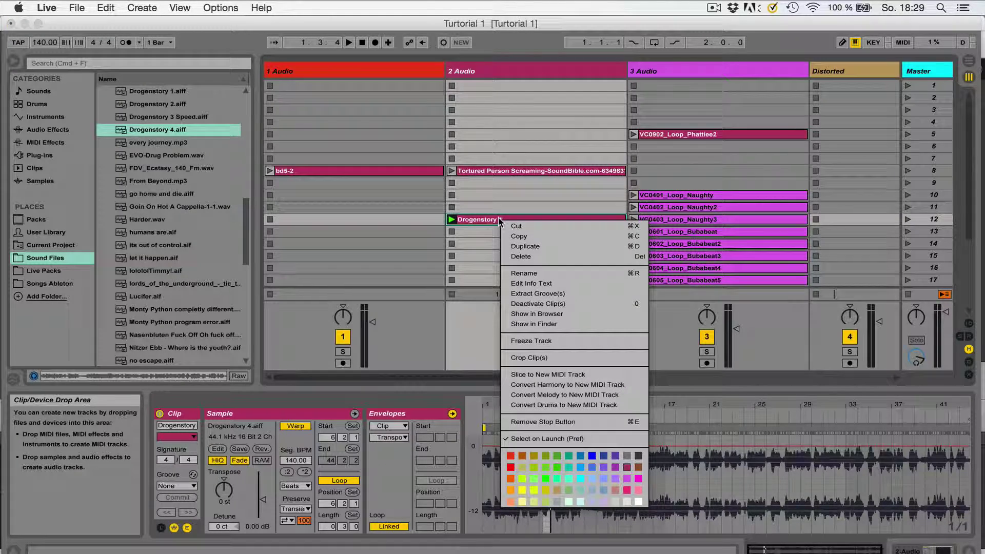
left_click(541, 352)
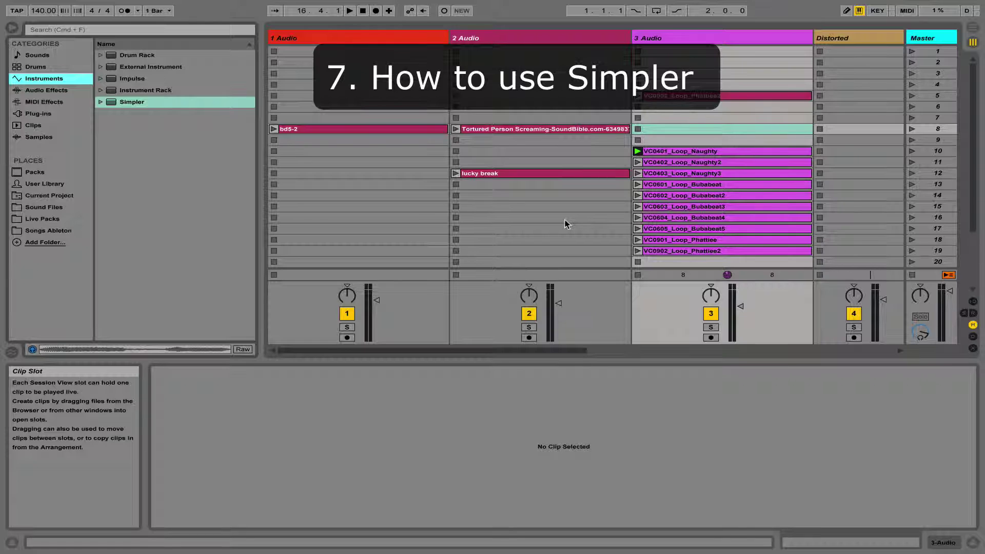
- Insert a new MIDI track after 3 Audio
left_click(142, 6)
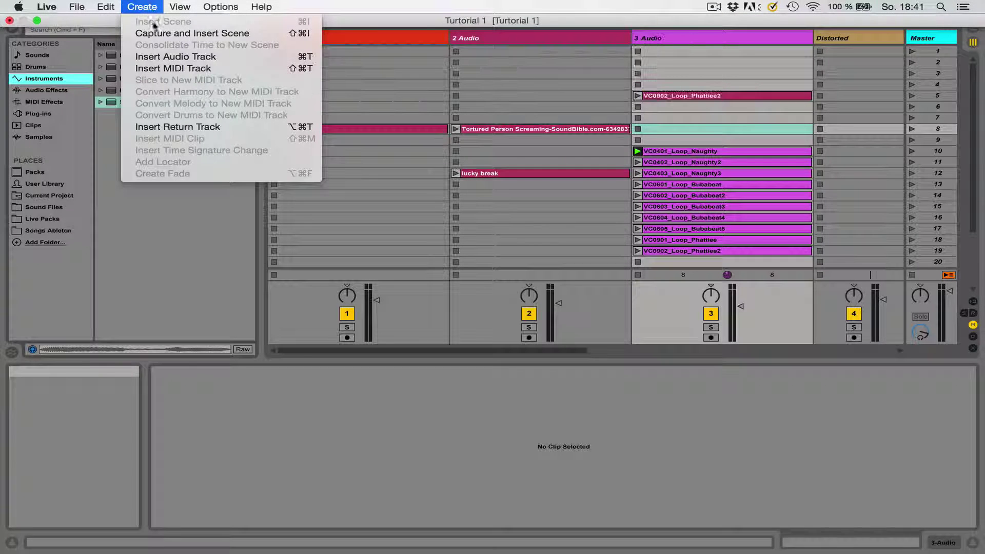
left_click(164, 68)
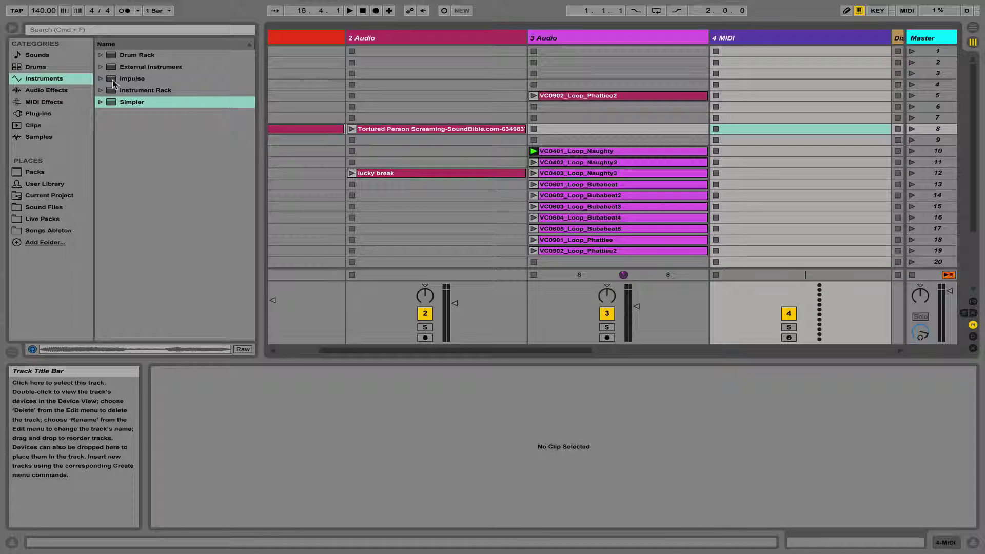
- Browse the Instrument Rack presets, previewing Film Hit, Hammer Dulcimer and Nylon Concerto Guitar
left_click(102, 67)
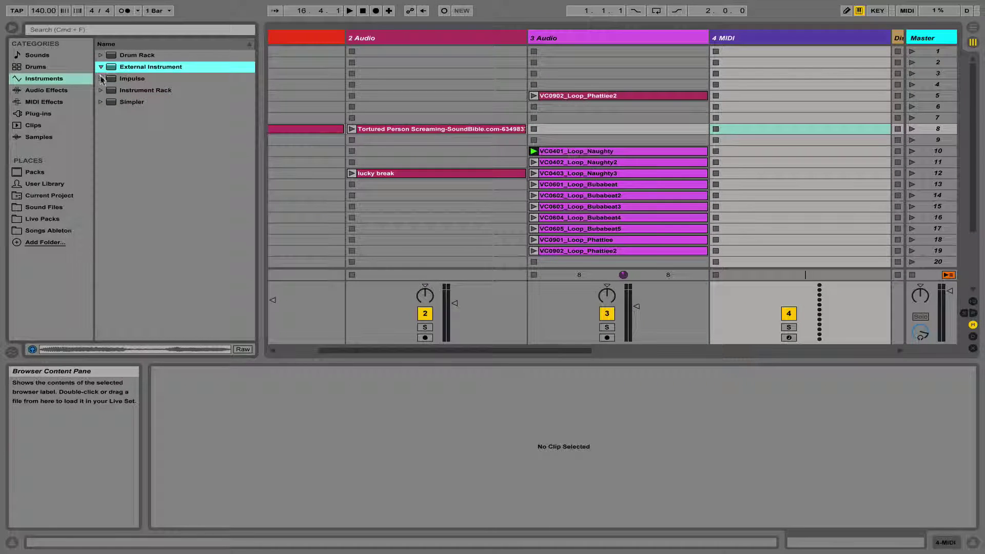
left_click(101, 90)
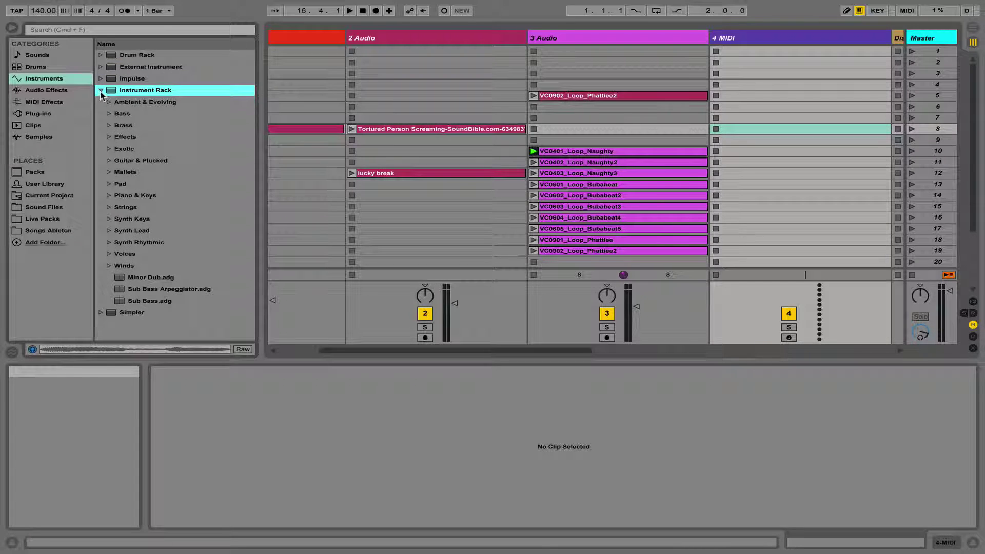
left_click(108, 137)
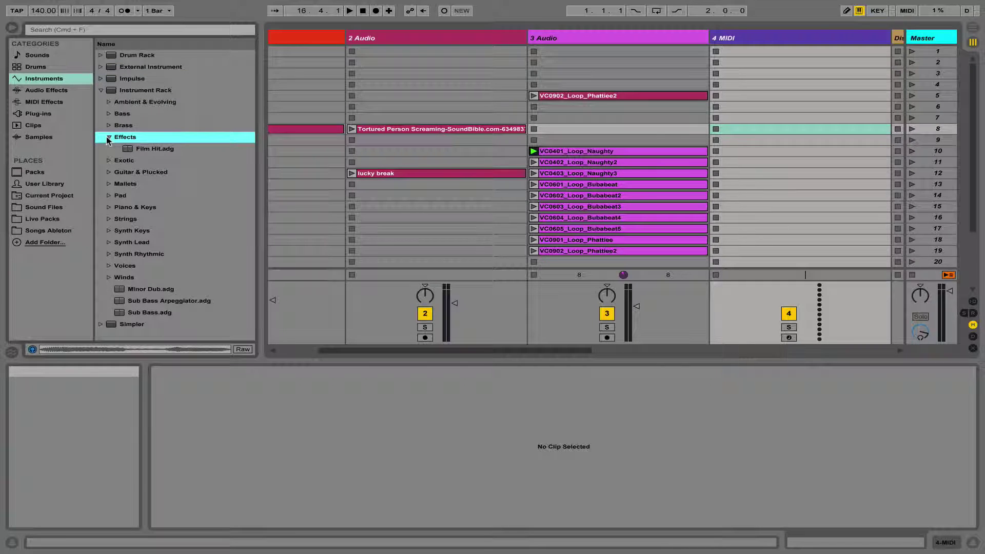
left_click(147, 150)
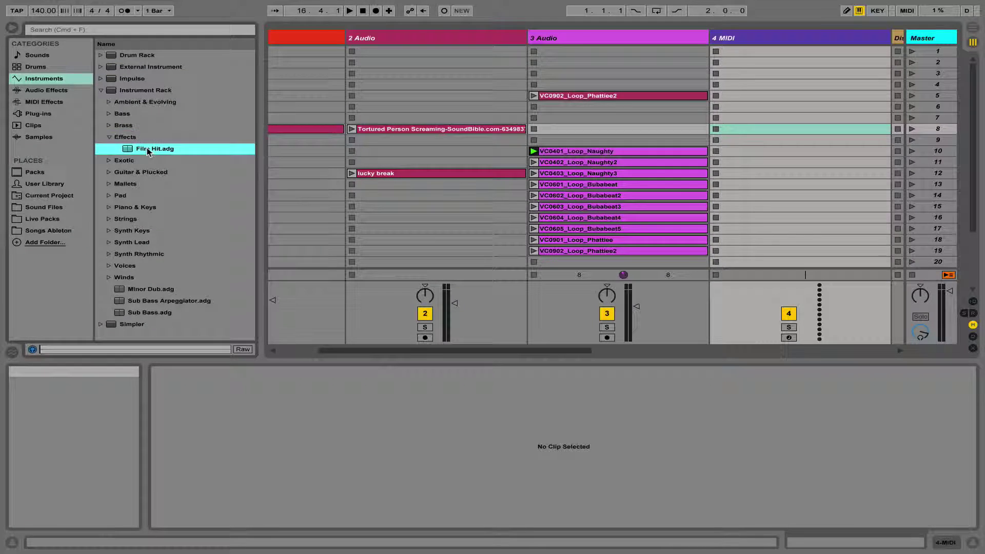
left_click(108, 173)
left_click(158, 208)
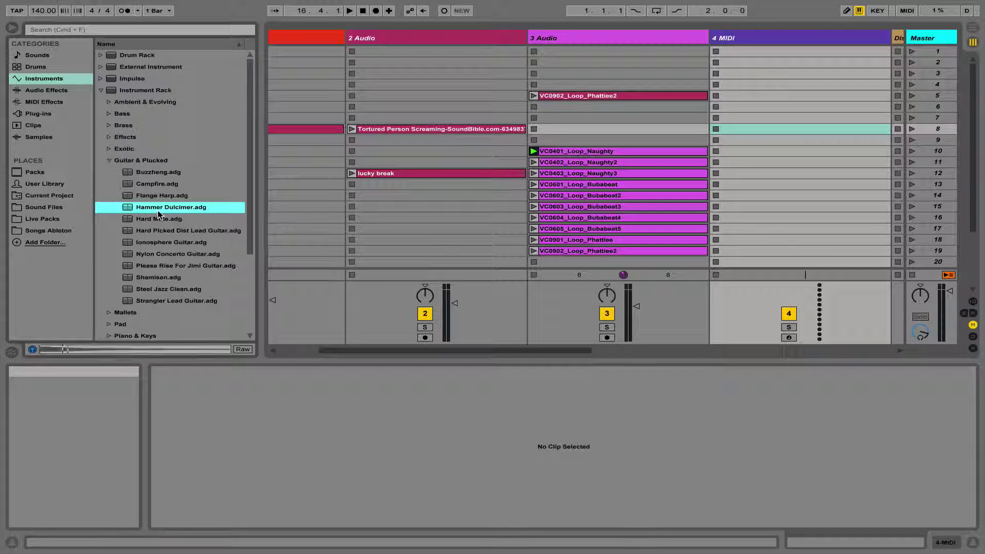
left_click(165, 254)
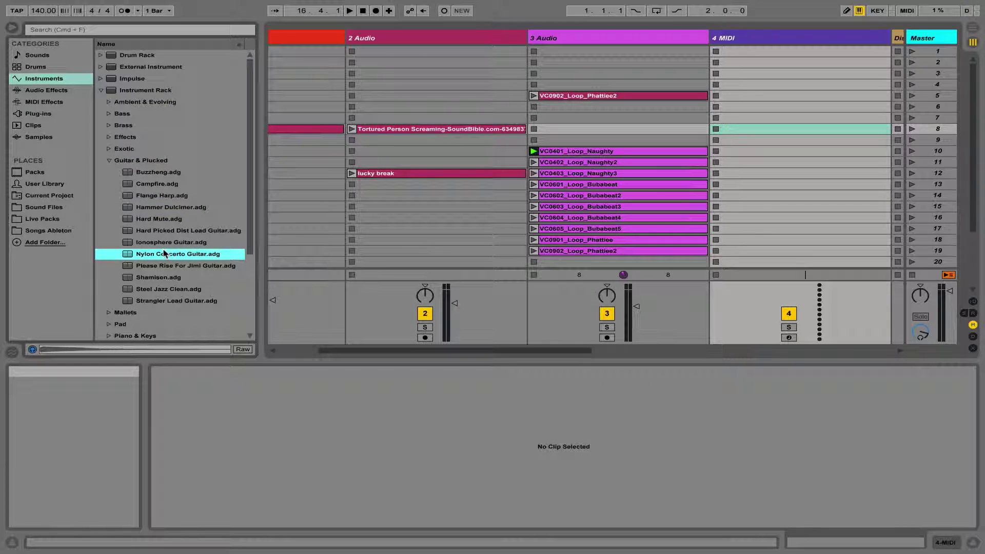
left_click(109, 160)
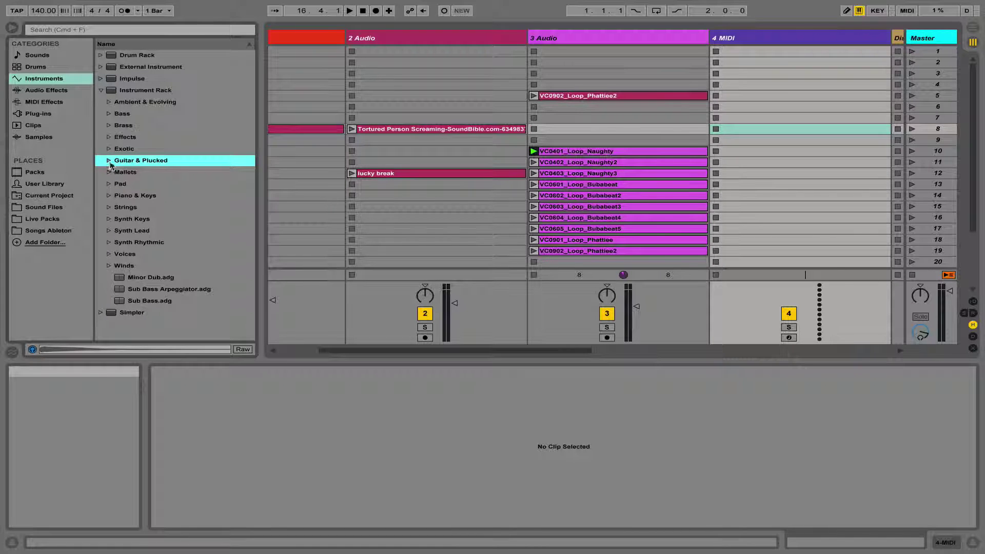
- Load an empty Simpler onto the new MIDI track
left_click(101, 313)
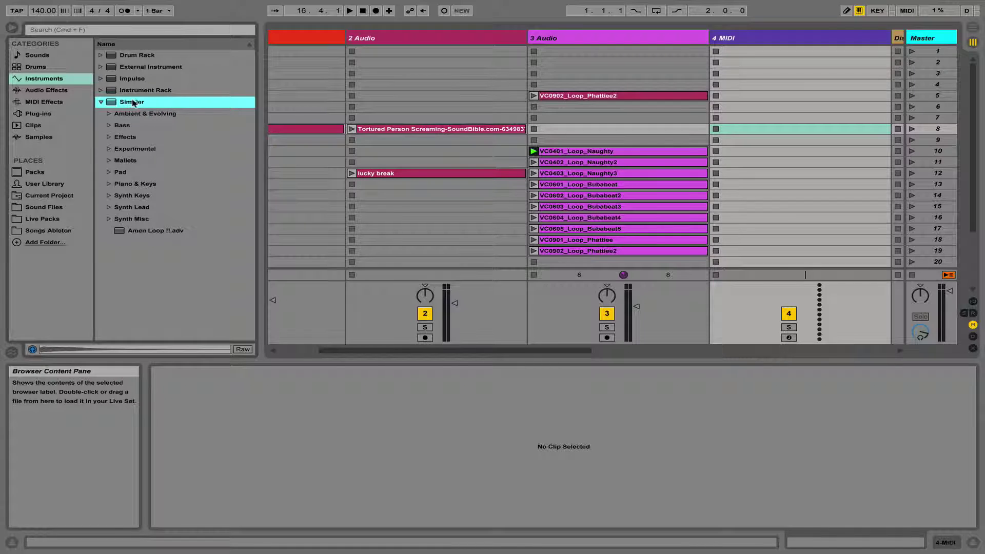
left_click_drag(133, 102, 758, 119)
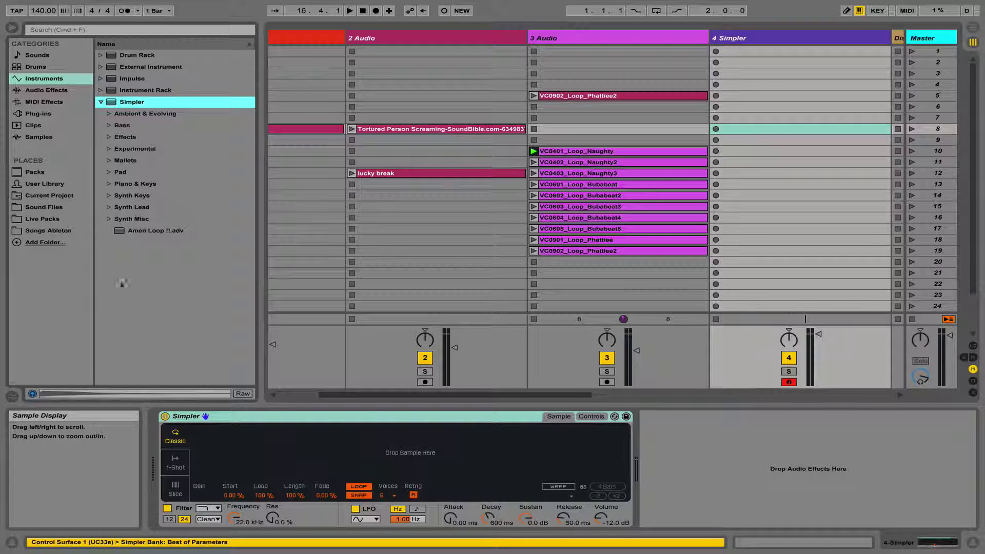
- Audition Herzschlag.wav, hey.aif and Hupi.wav from the Sound Files folder and load Hupi.wav into the Simpler
left_click(55, 208)
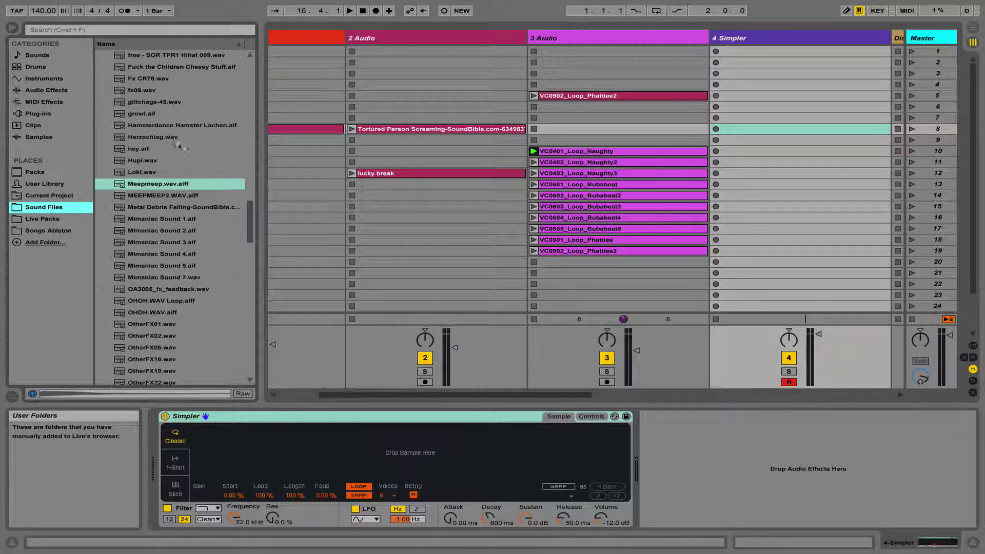
left_click(143, 139)
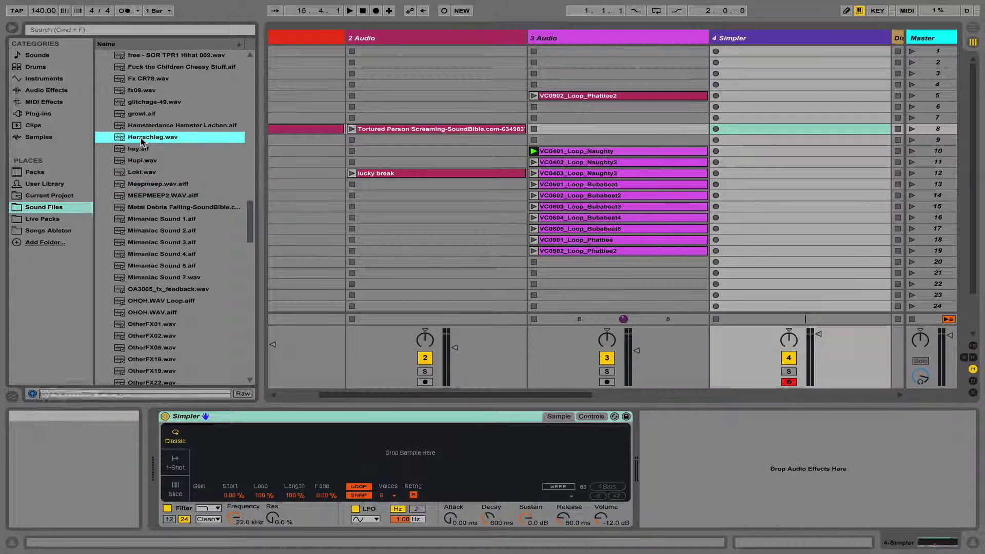
left_click(141, 149)
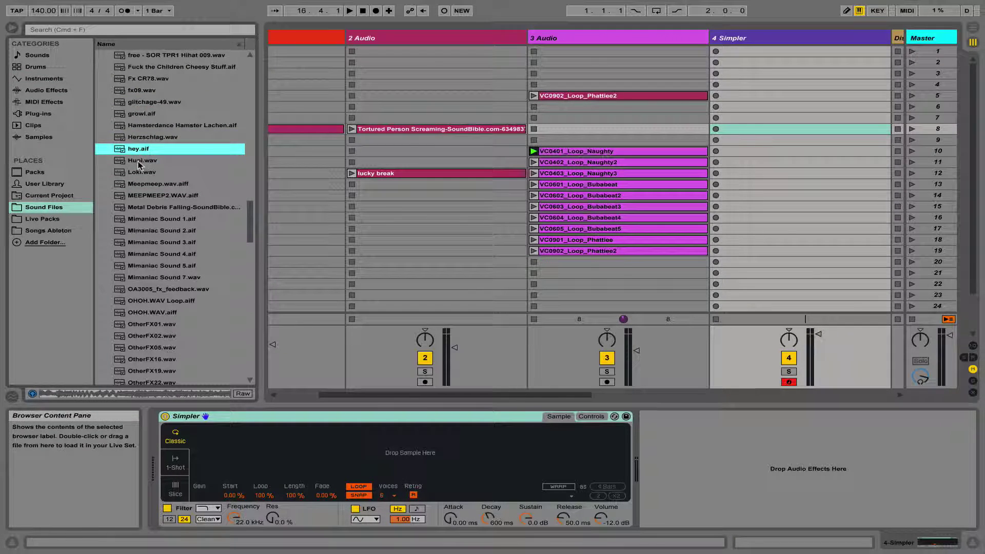
left_click(140, 161)
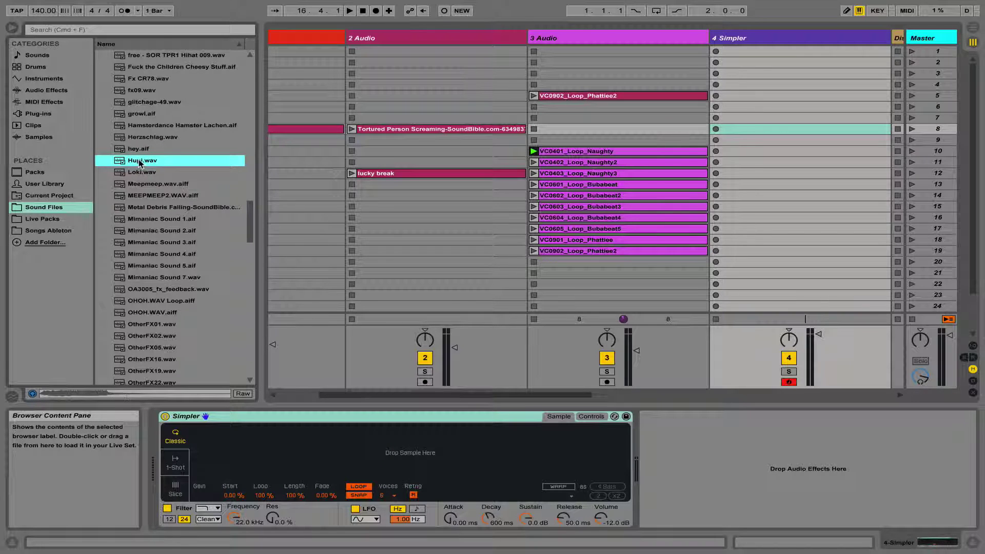
left_click_drag(139, 163, 286, 448)
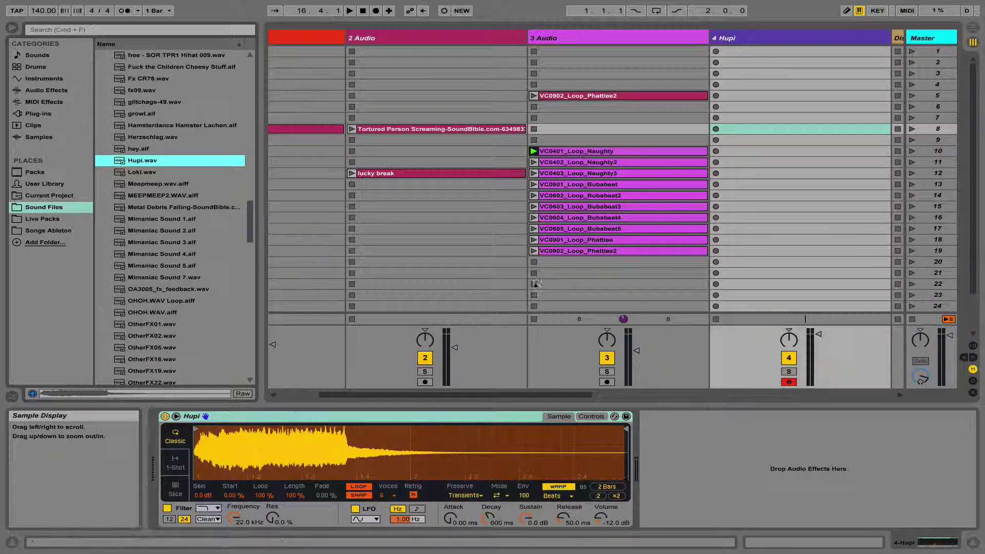
- Create a one-bar MIDI clip in slot 8 of the Hupi track with consecutive one-beat notes C3, G2, F3 and B2
double_click(766, 129)
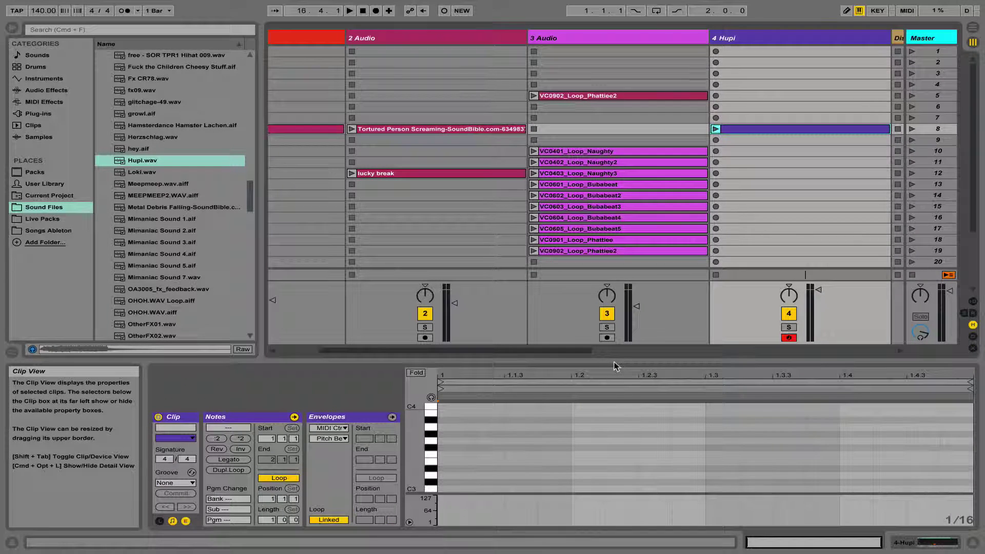
left_click_drag(616, 366, 616, 234)
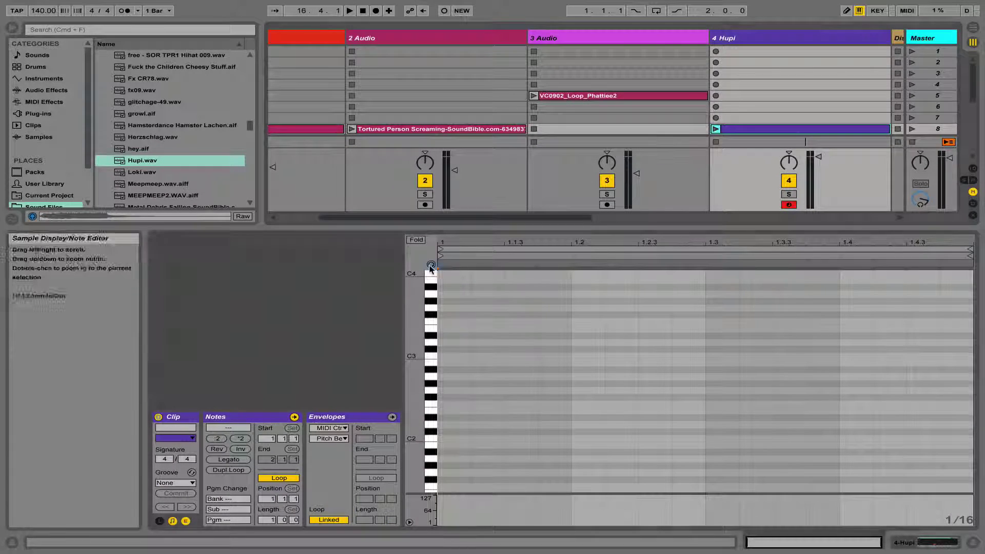
double_click(461, 356)
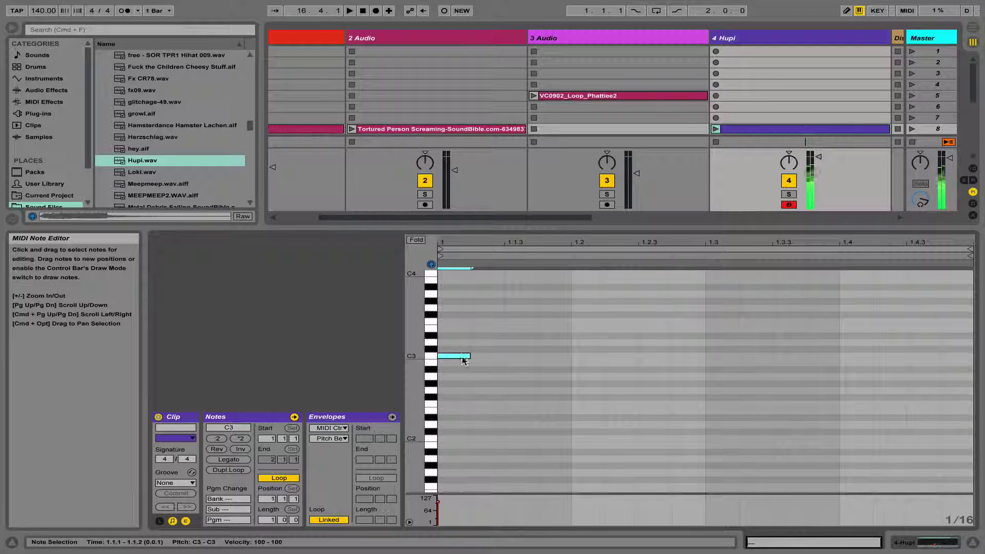
left_click_drag(469, 356, 925, 366)
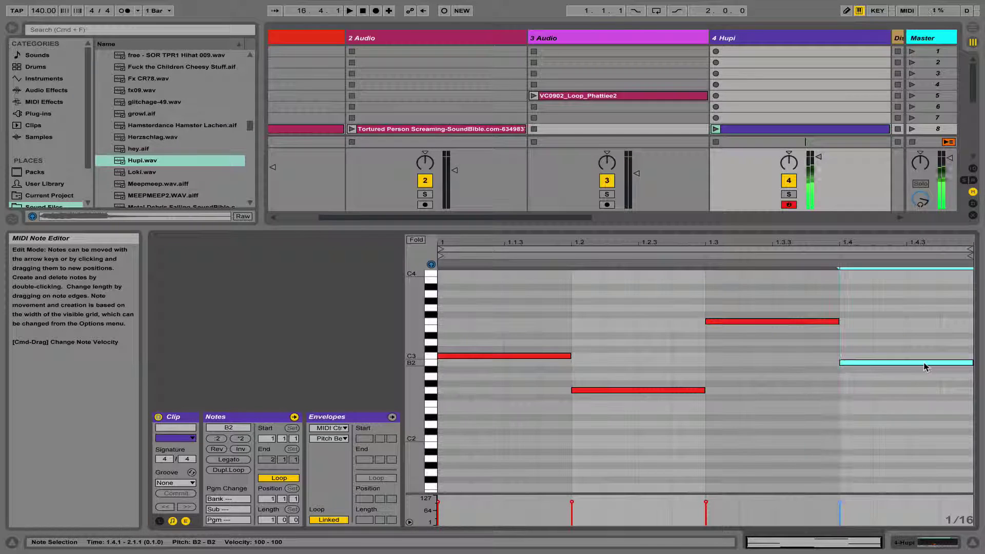
- Play the new Hupi clip together with VC0902_Loop_Phattiee2, stop playback and disarm the Hupi track
left_click(716, 128)
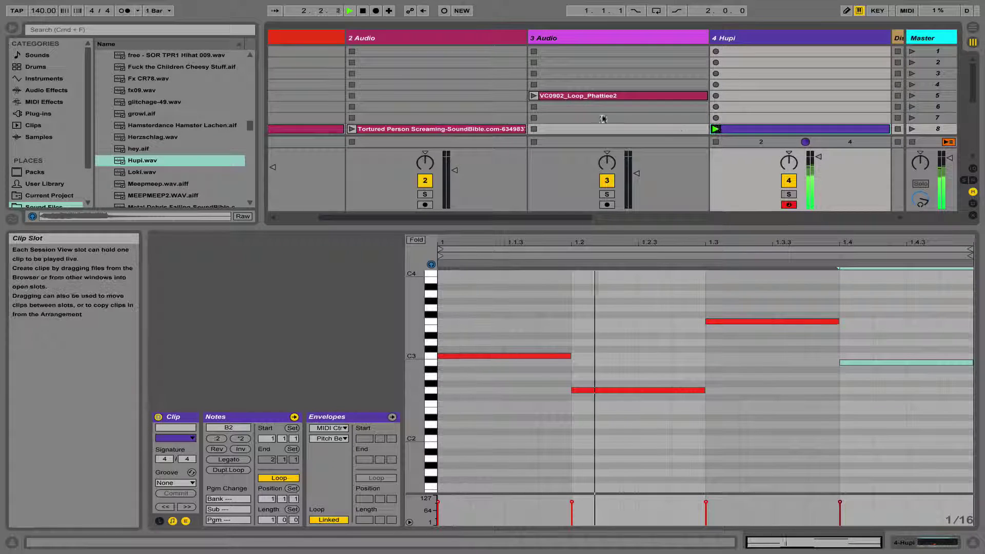
left_click(536, 96)
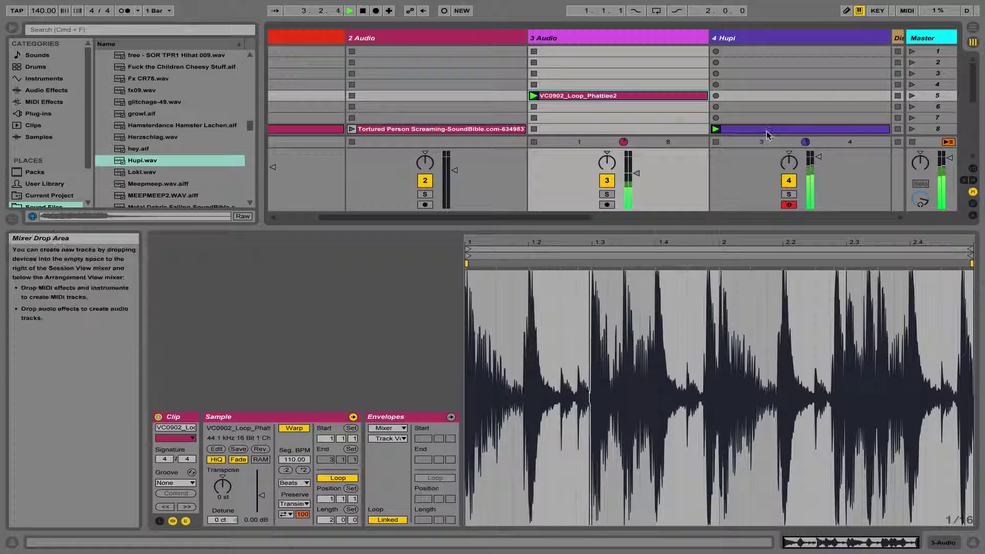
left_click(765, 128)
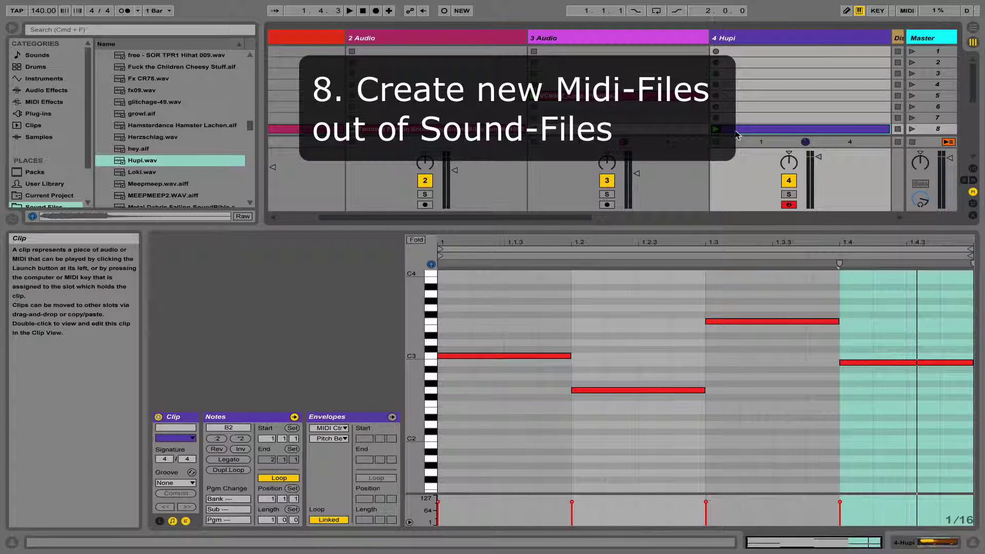
key("space")
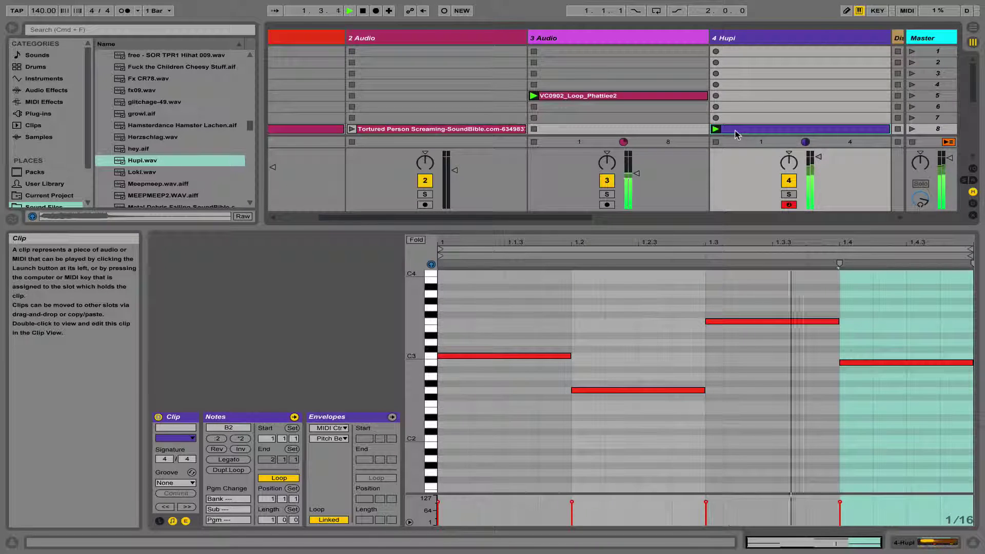
key("space")
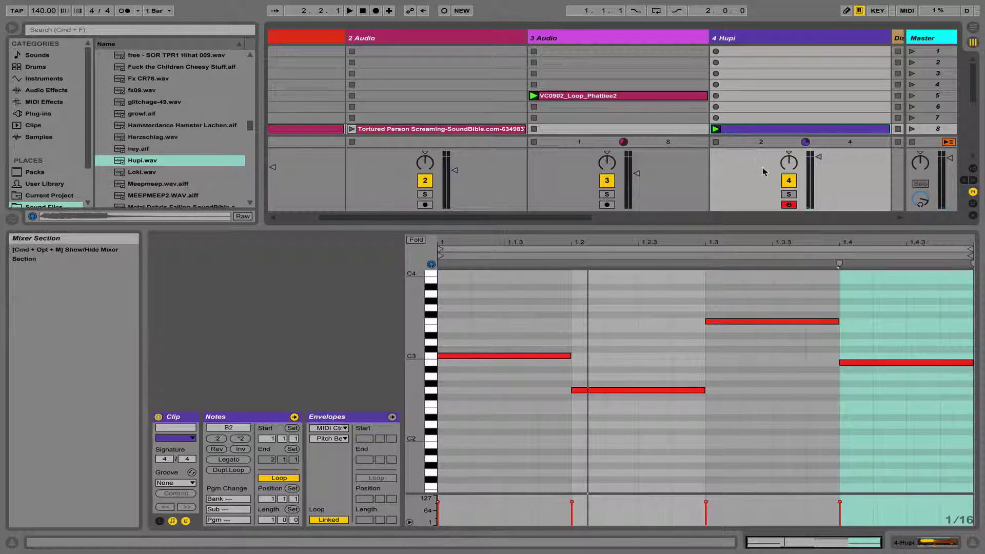
left_click(789, 205)
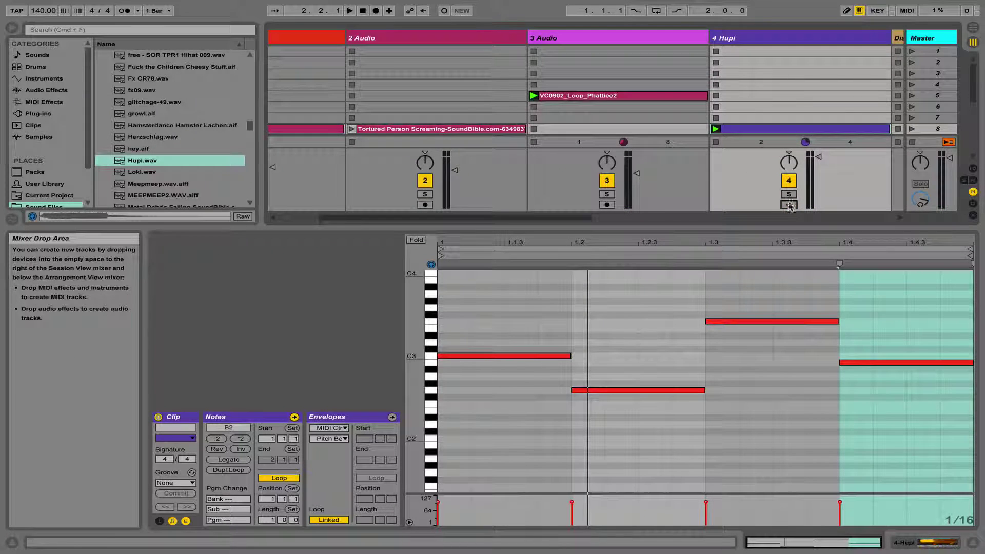
- Find Friday 13th Shock.mp3 in the Melodien und Instrumente sound folder and preview it
left_click_drag(639, 231, 639, 265)
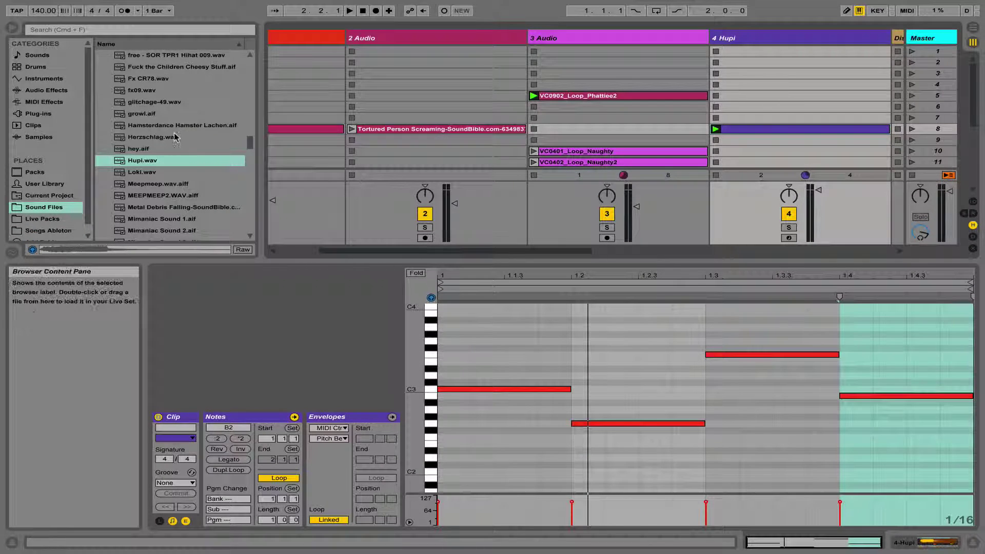
scroll(153, 151, "up", 5)
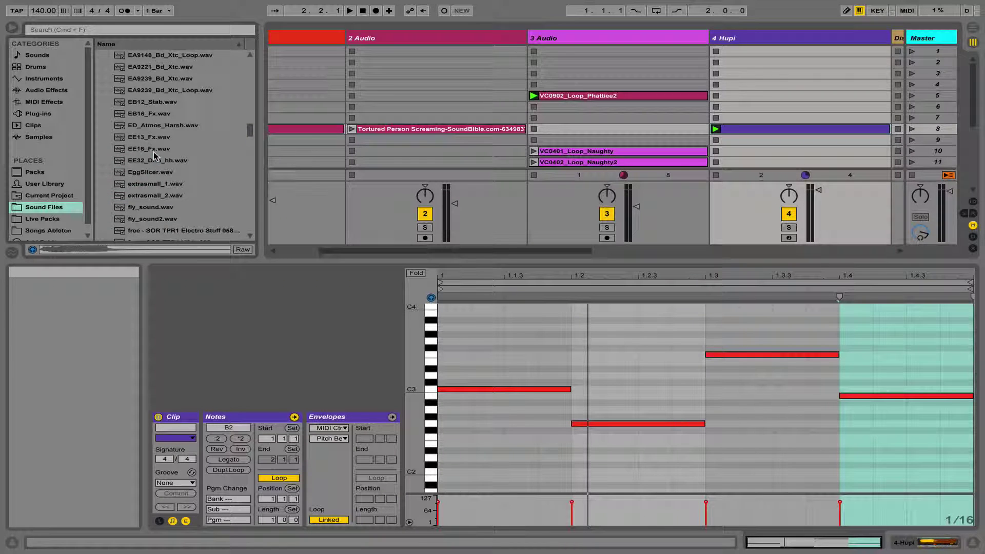
scroll(154, 155, "up", 10)
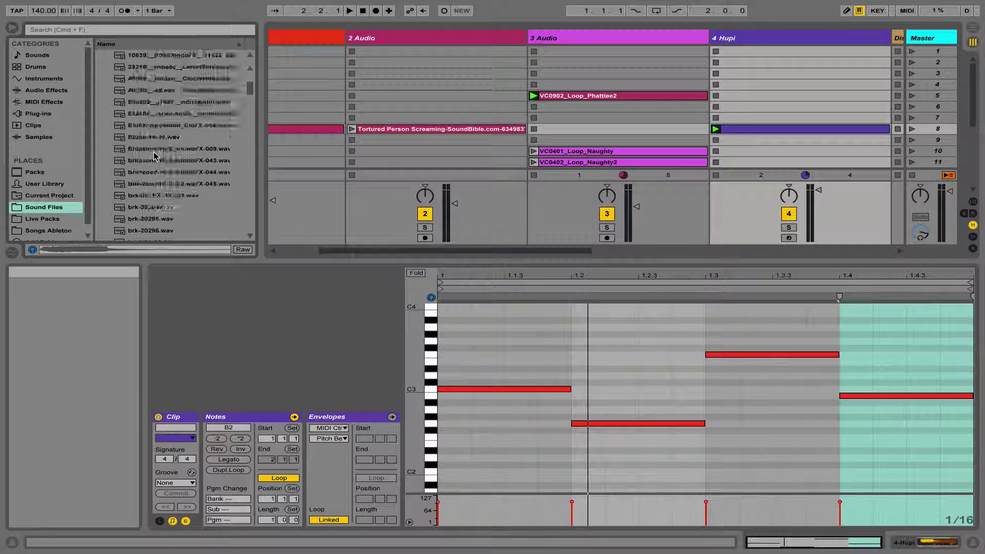
scroll(154, 155, "down", 2)
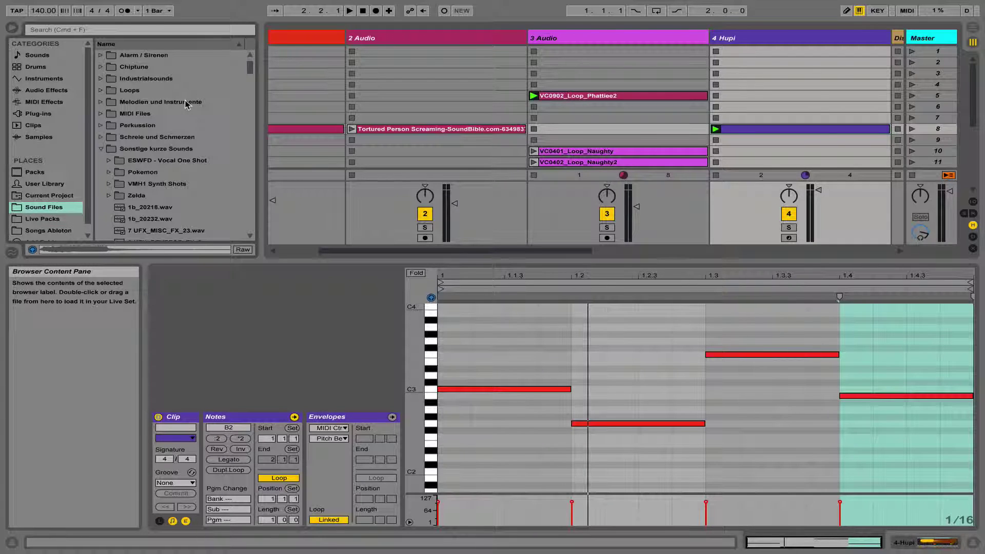
left_click(101, 101)
scroll(184, 141, "down", 5)
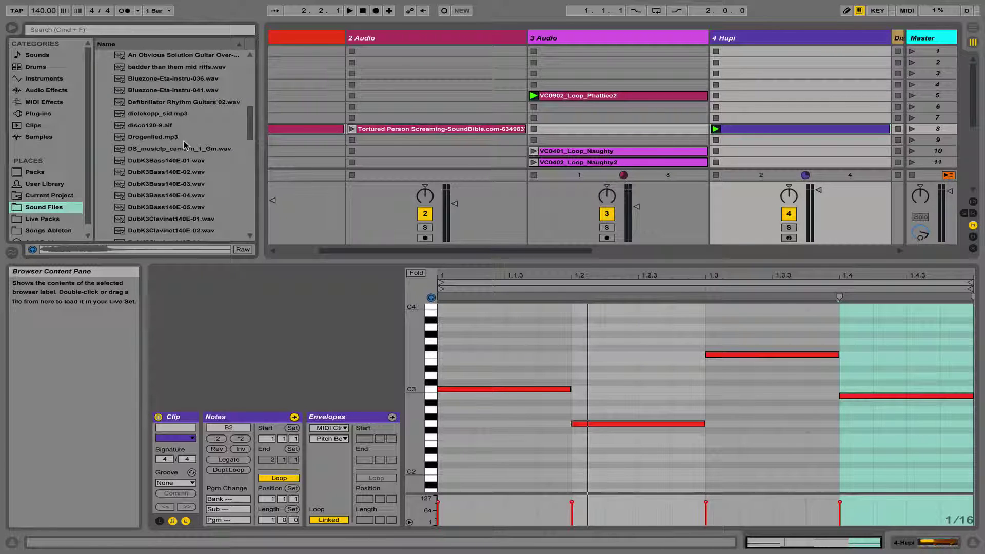
scroll(184, 141, "down", 3)
scroll(184, 141, "down", 5)
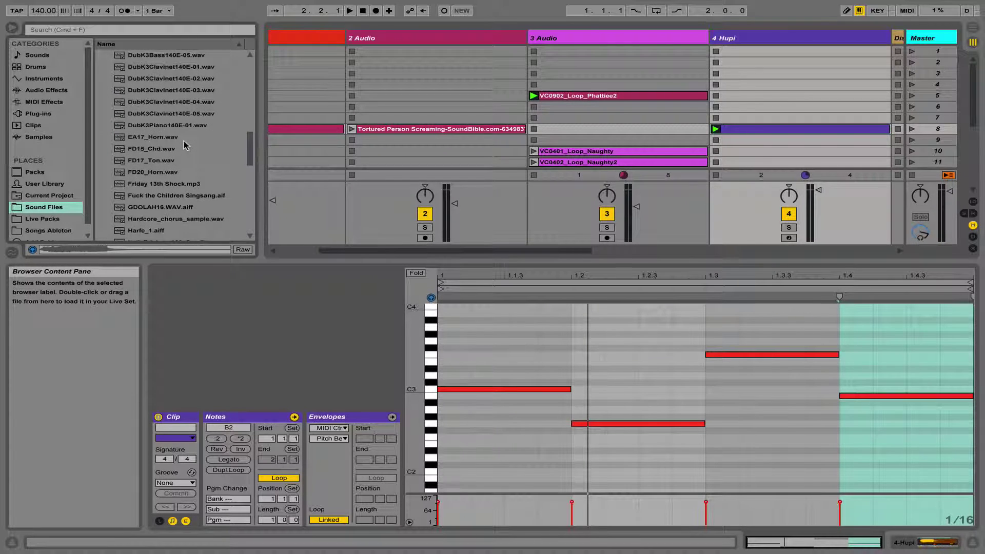
left_click(171, 185)
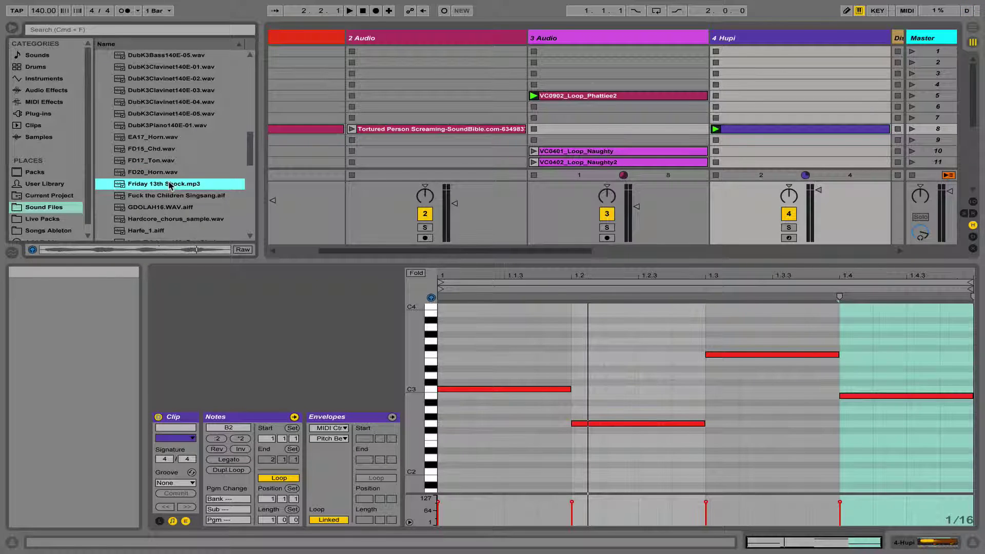
- Convert Friday 13th Shock.mp3 to a Harmony MIDI clip in slot 5 of the Hupi track and audition it
left_click_drag(171, 186, 724, 93)
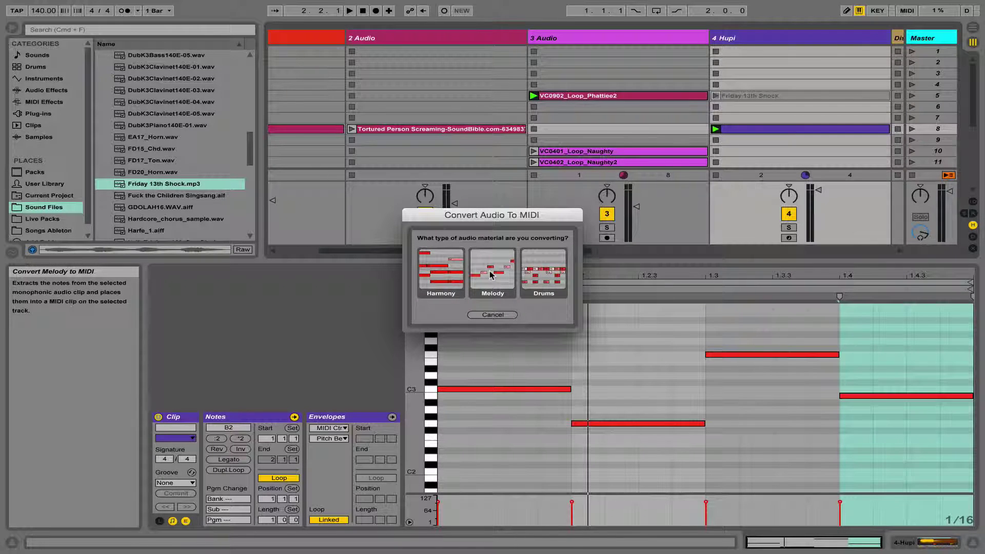
left_click(441, 278)
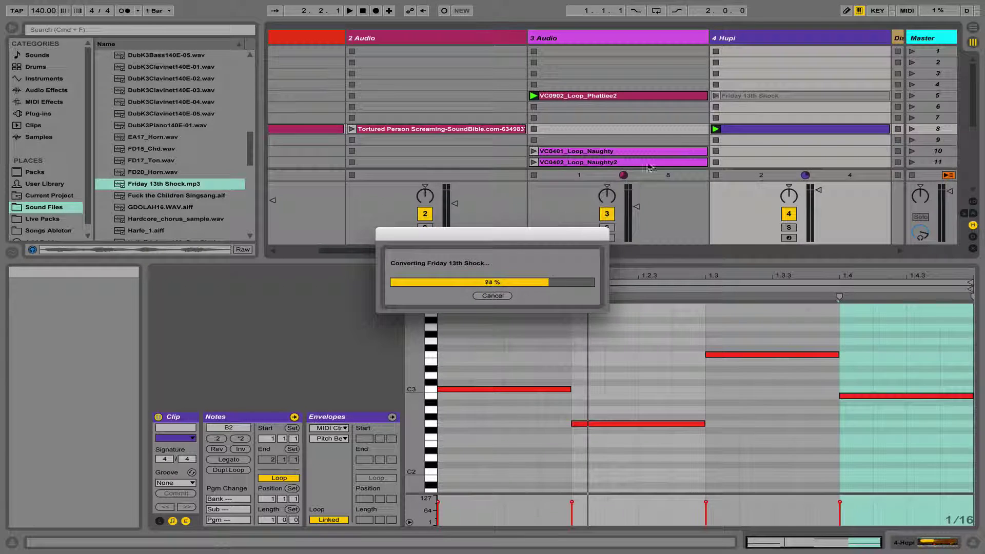
left_click(715, 96)
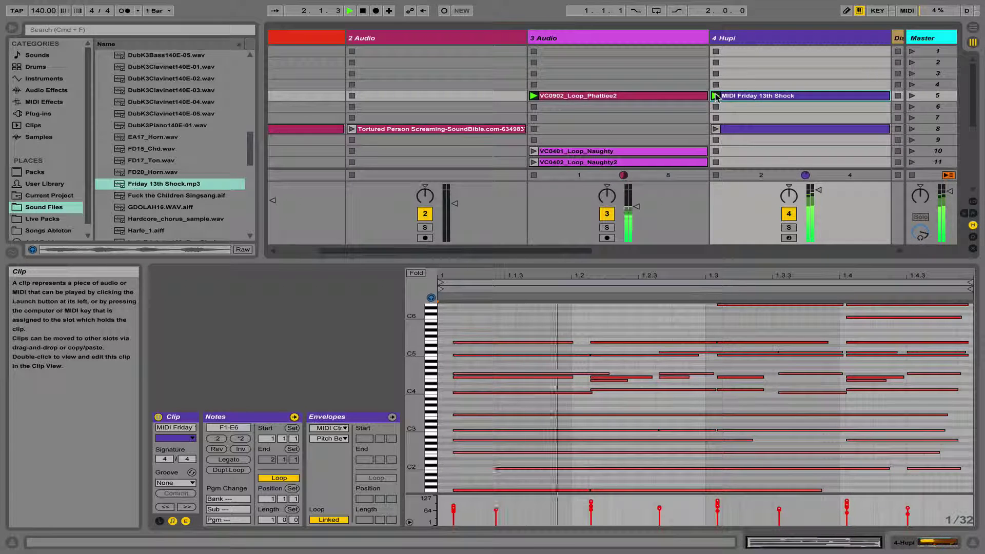
key("space")
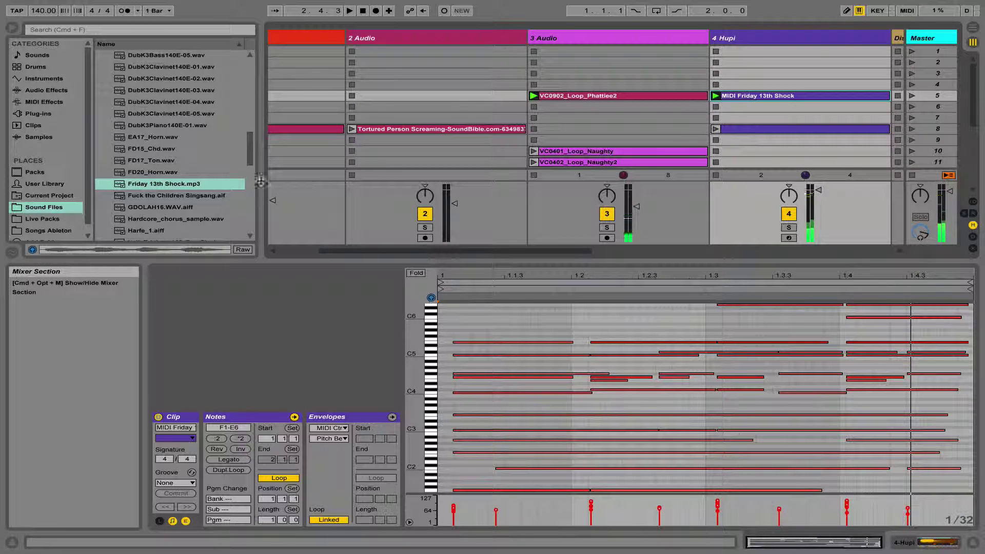
- Convert Friday 13th Shock.mp3 to a Melody MIDI clip in slot 6 of the Hupi track and play it
left_click(189, 185)
left_click_drag(189, 186, 738, 107)
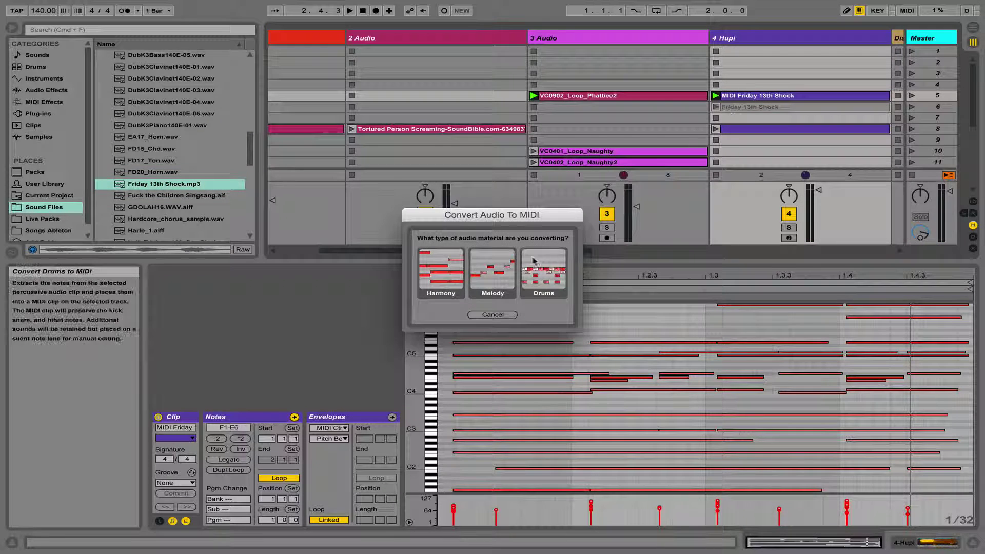
left_click(499, 274)
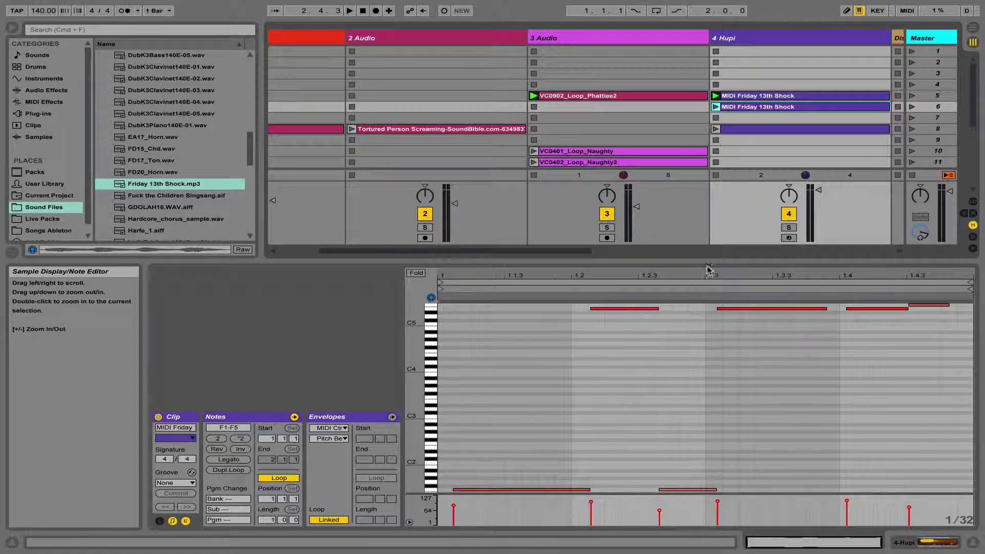
left_click(715, 107)
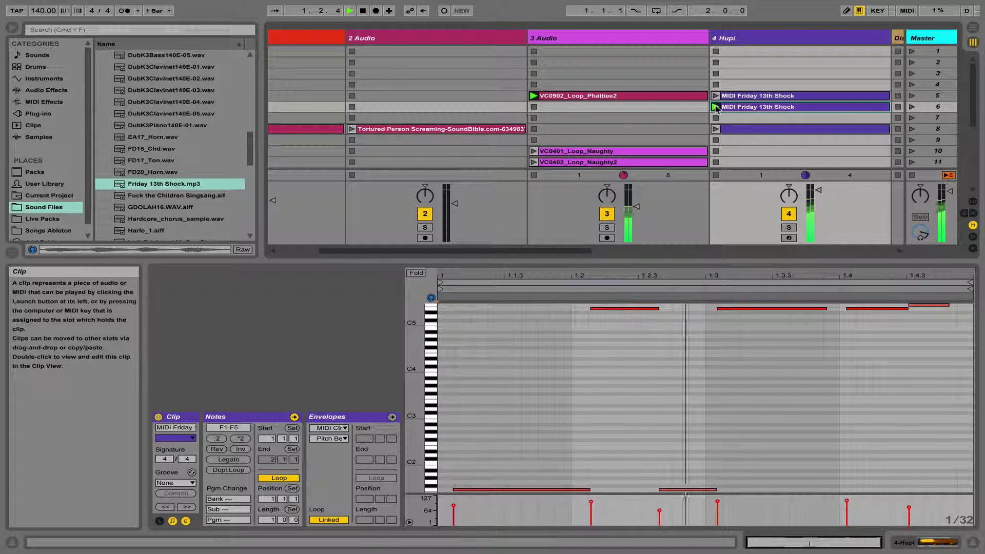
- Delete the last high note at the end of the slot 6 melody clip, with the note editor enlarged
left_click_drag(670, 259, 642, 165)
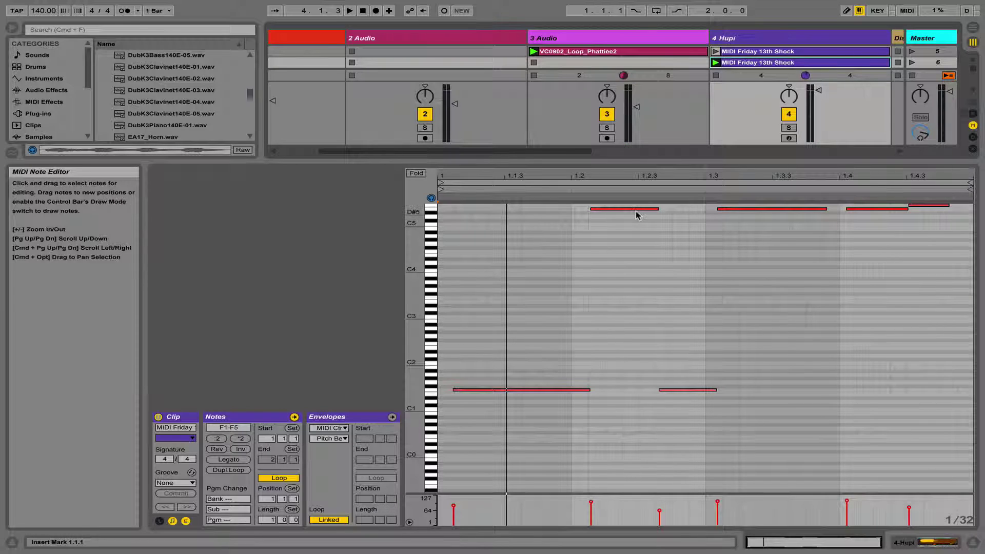
left_click(928, 205)
key("Delete")
- Duplicate the short F1 note to about 1.3.3 in the melody clip and play the result
scroll(895, 275, "up", 5)
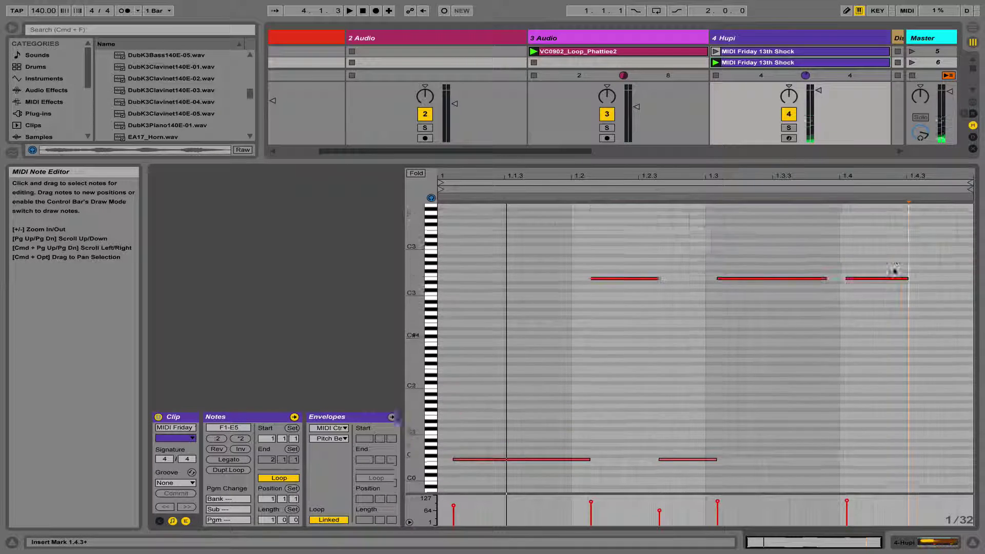
scroll(895, 272, "down", 6)
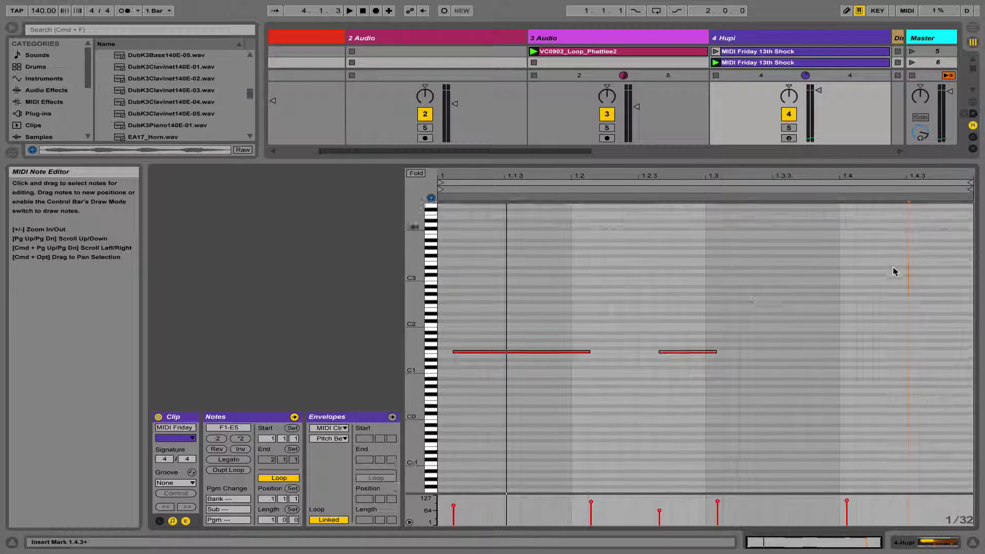
left_click(699, 352)
left_click_drag(699, 352, 823, 354)
key("space")
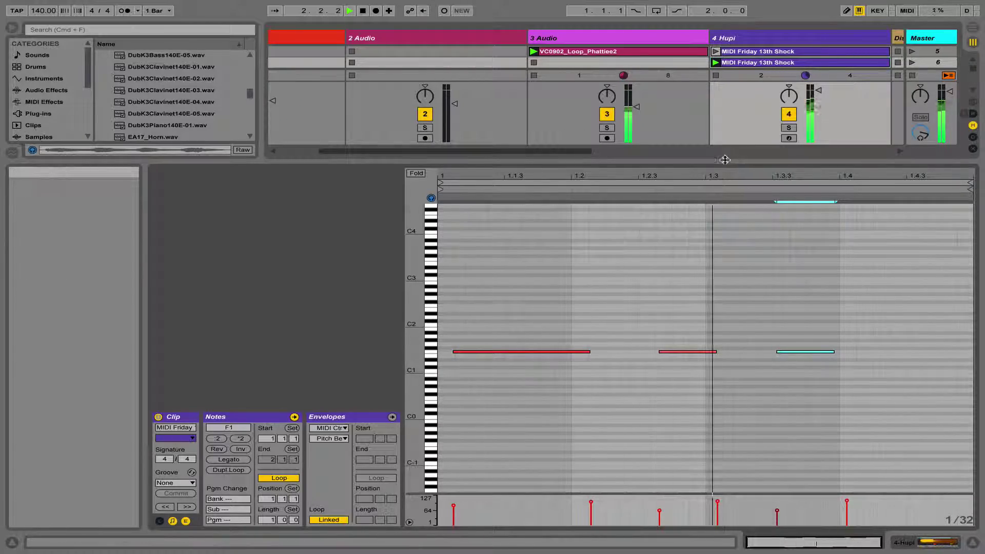
left_click_drag(738, 162, 739, 317)
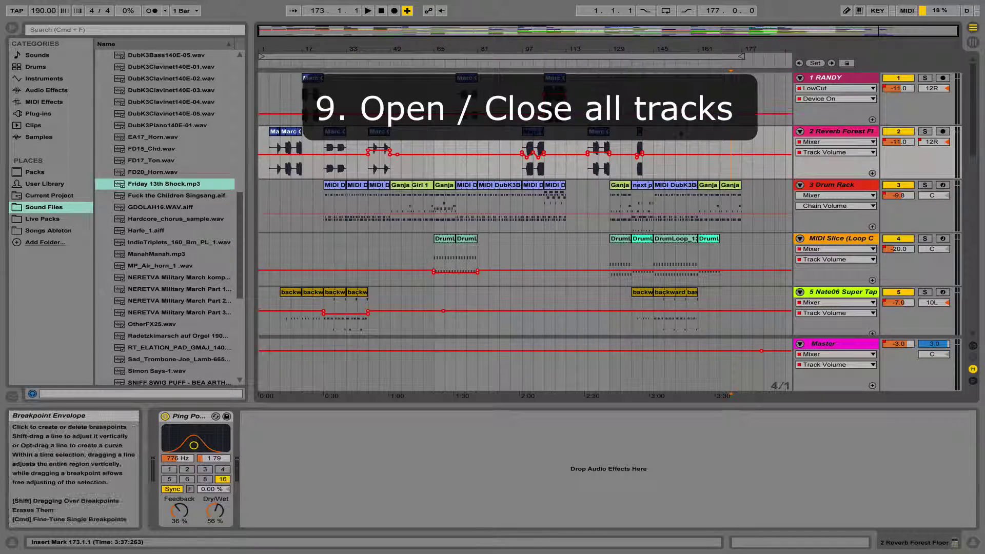
- Fold the tracks 9 Rush, 10 Minor to Major and Other04 one at a time in the arrangement
scroll(680, 134, "down", 10)
scroll(681, 133, "down", 5)
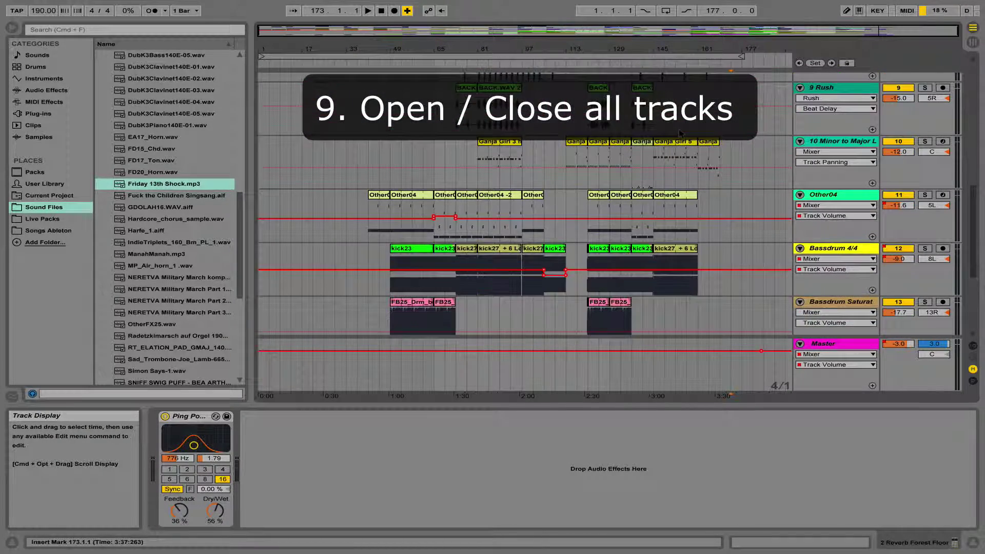
scroll(681, 133, "down", 7)
scroll(681, 133, "down", 1)
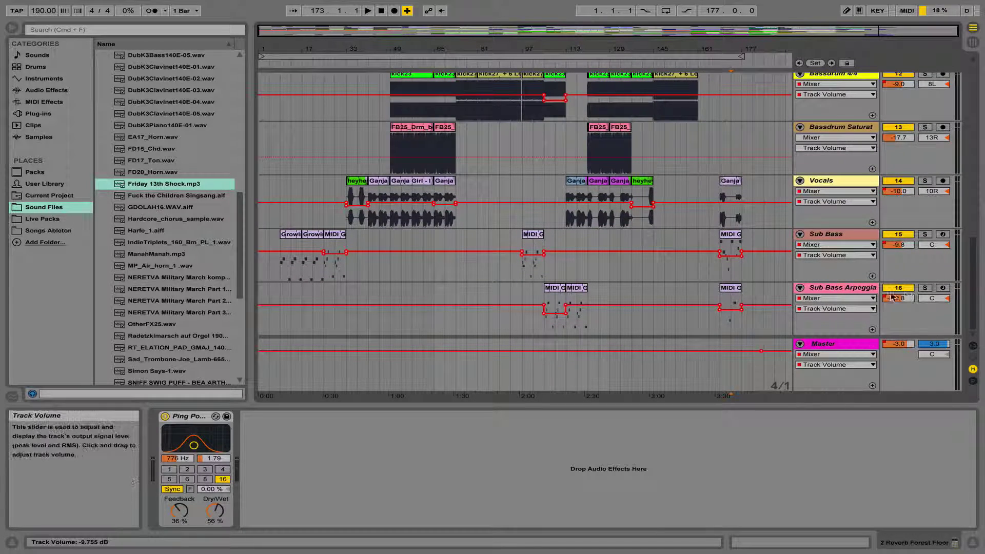
scroll(792, 240, "up", 5)
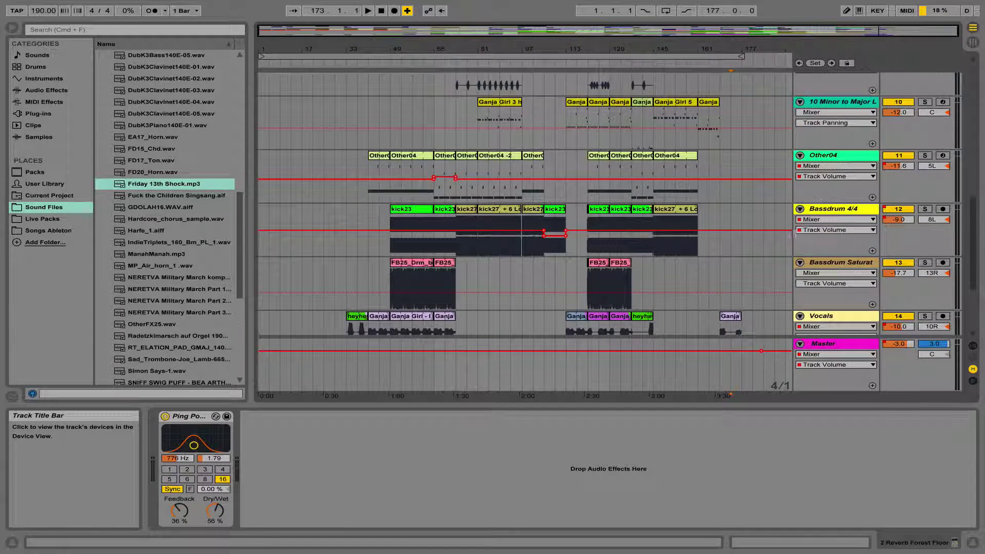
scroll(738, 213, "up", 4)
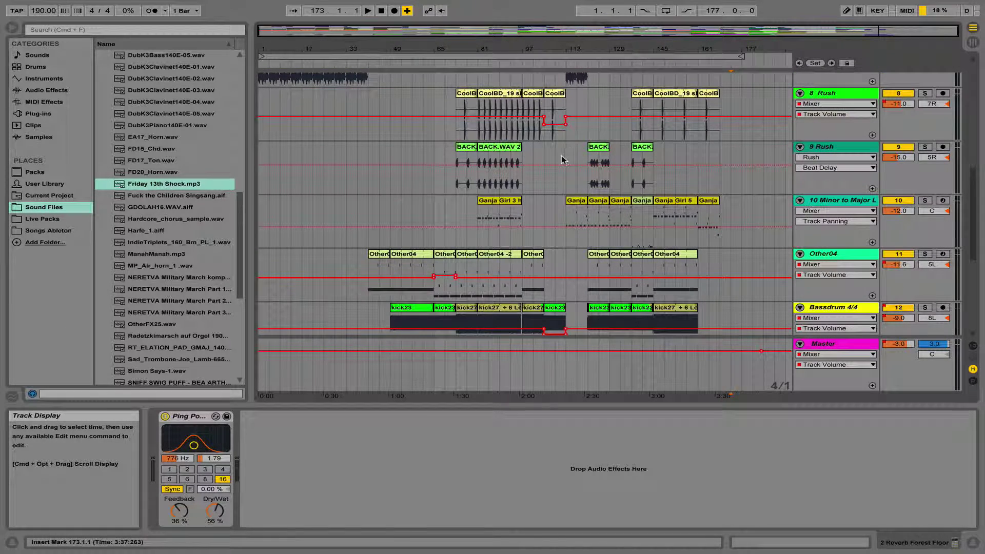
left_click(815, 144)
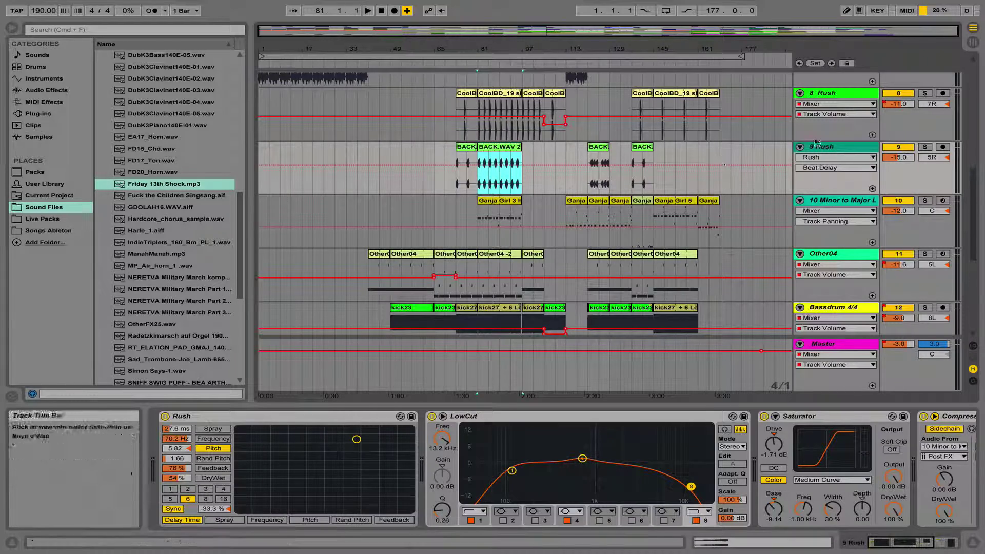
left_click(799, 146)
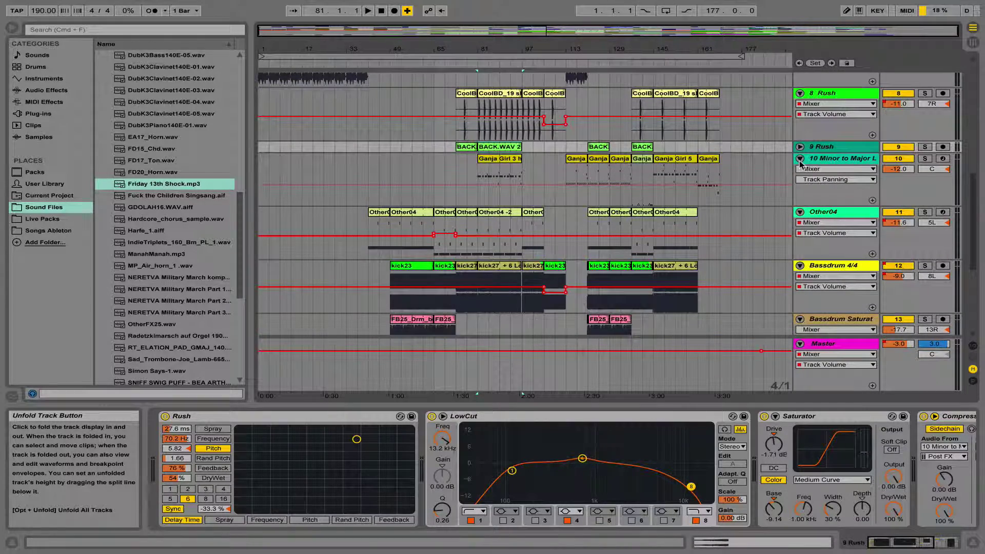
left_click(800, 159)
left_click(800, 170)
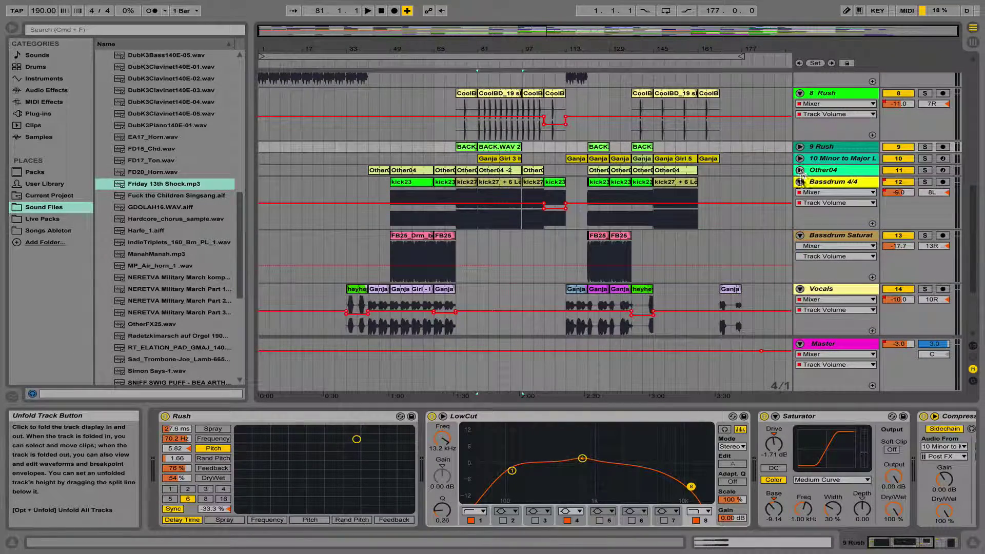
- Fold the Bassdrum 4/4, Bassdrum Saturat, Vocals, Sub Bass and Sub Bass Arpeggia tracks individually
left_click(800, 182)
left_click(799, 194)
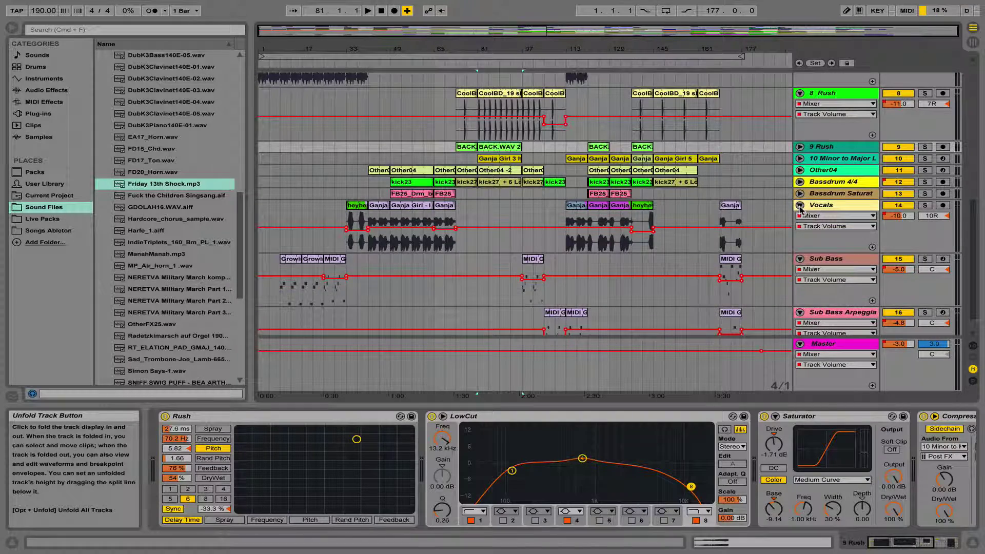
left_click(799, 205)
left_click(799, 217)
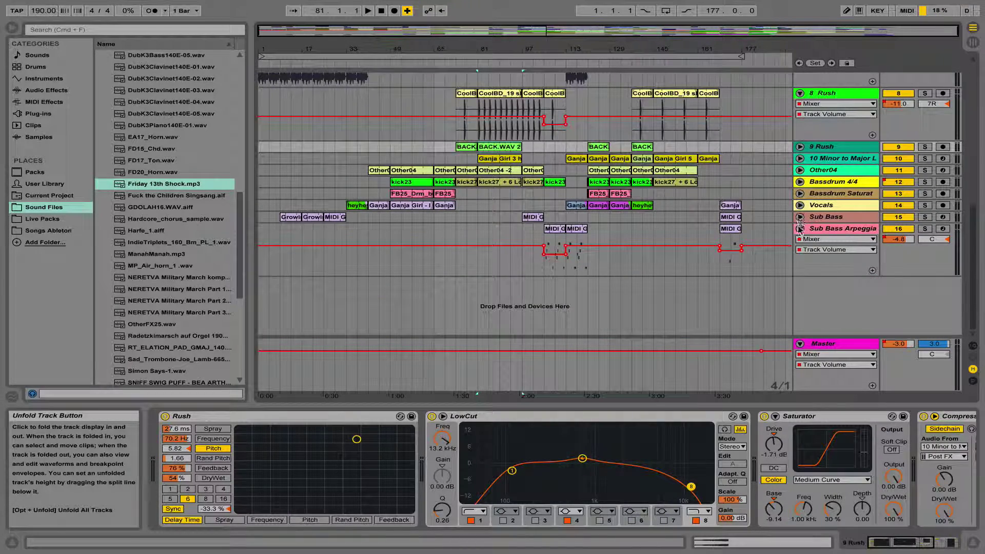
left_click(800, 229)
- Fold the 8 Rush, FuzzPlus Sidechai, distorded Drumz and 5 Nate06 Super Tap tracks individually
scroll(800, 205, "up", 3)
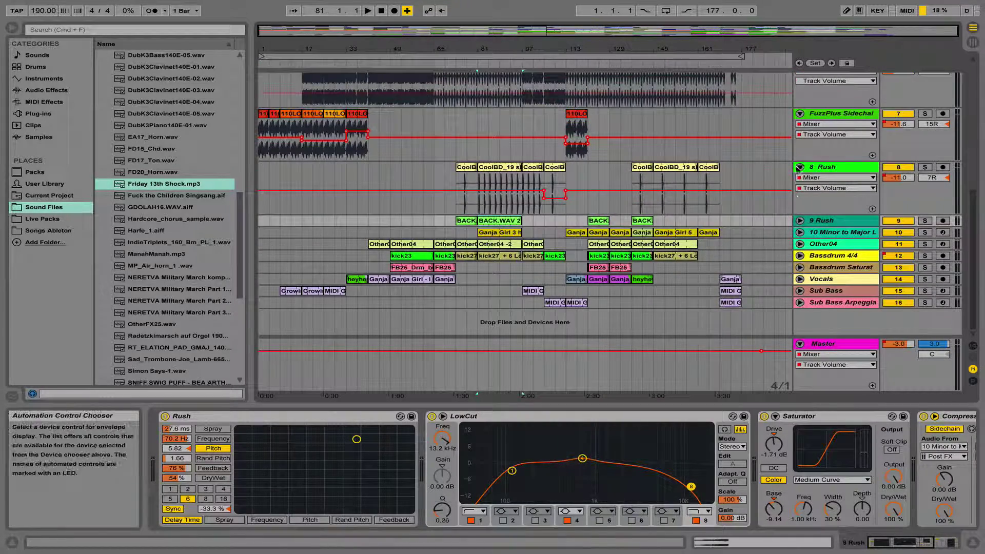
left_click(800, 167)
left_click(800, 113)
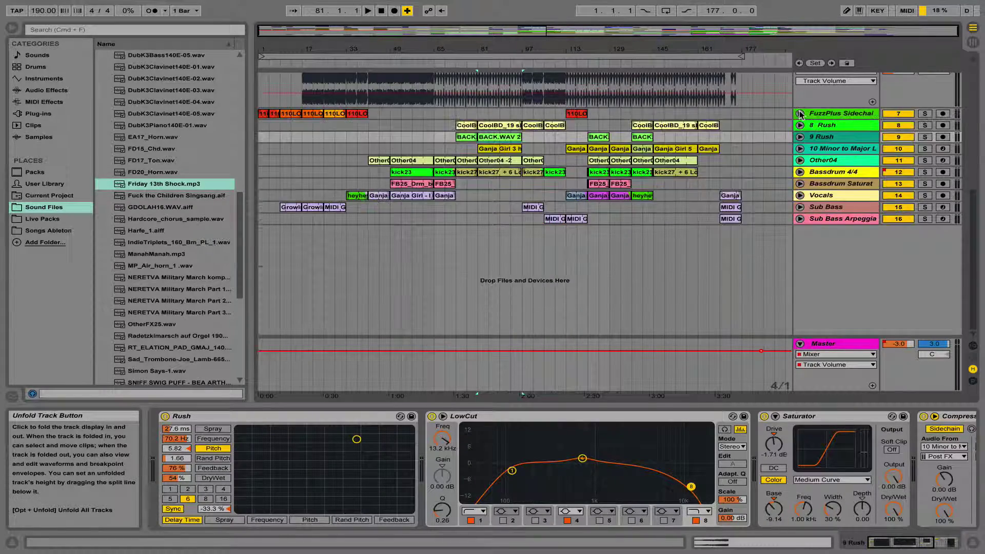
scroll(799, 123, "up", 3)
left_click(800, 129)
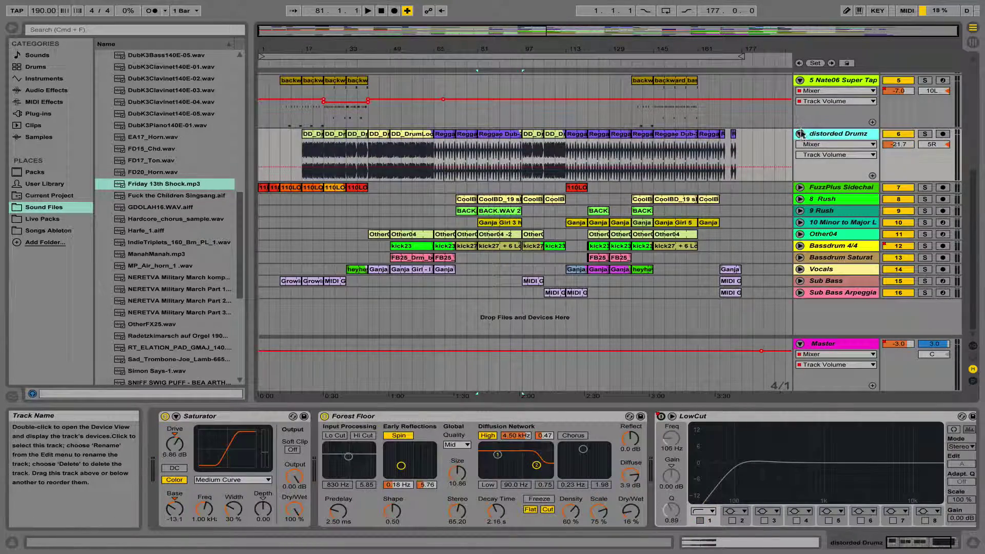
left_click(800, 134)
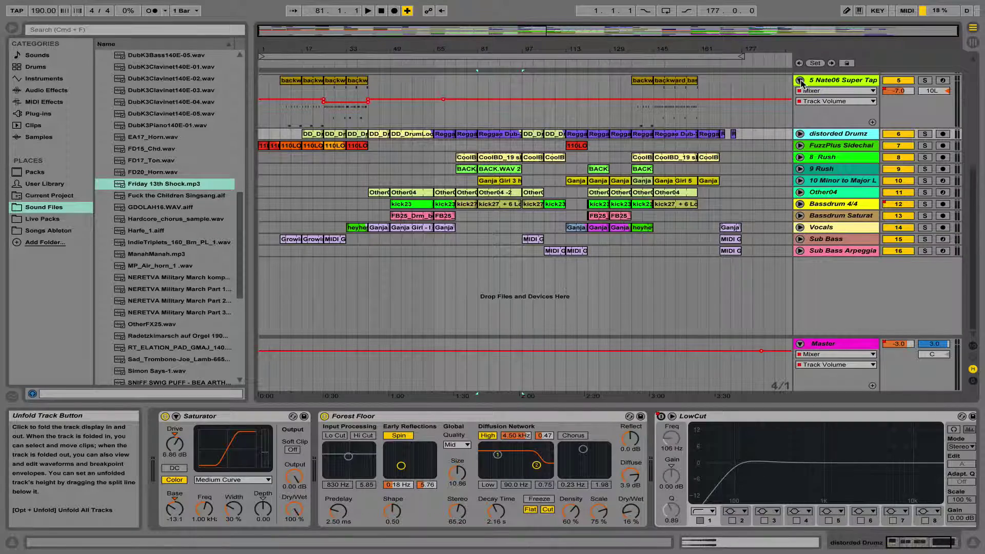
left_click(800, 81)
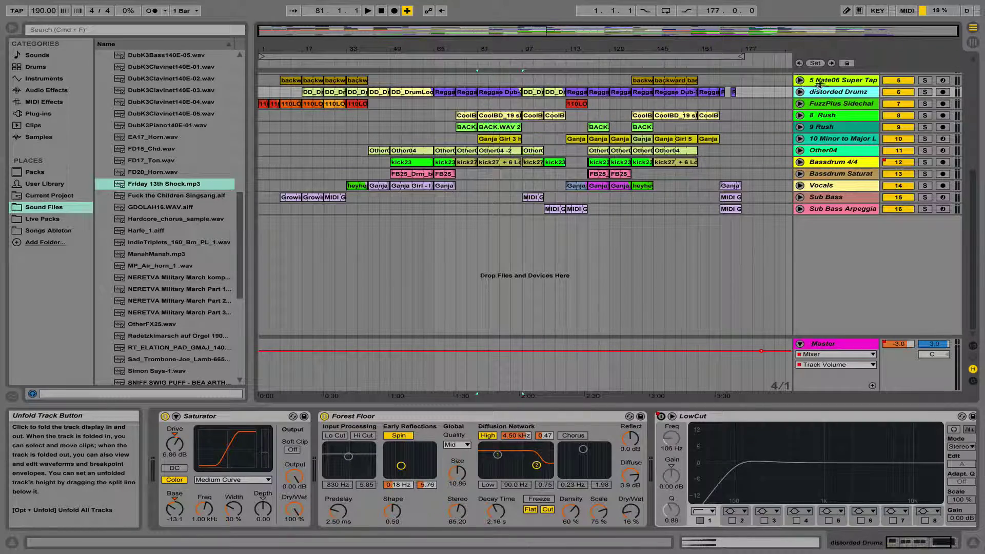
- Select all arrangement tracks, fold them all at once through the 1 RANDY track, and unfold them together again
left_click(823, 117)
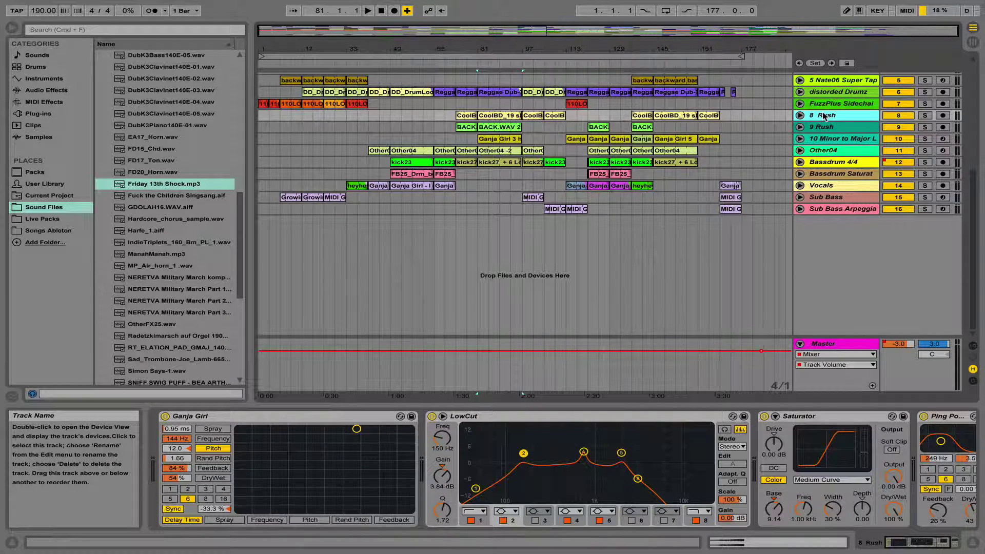
key("super+a")
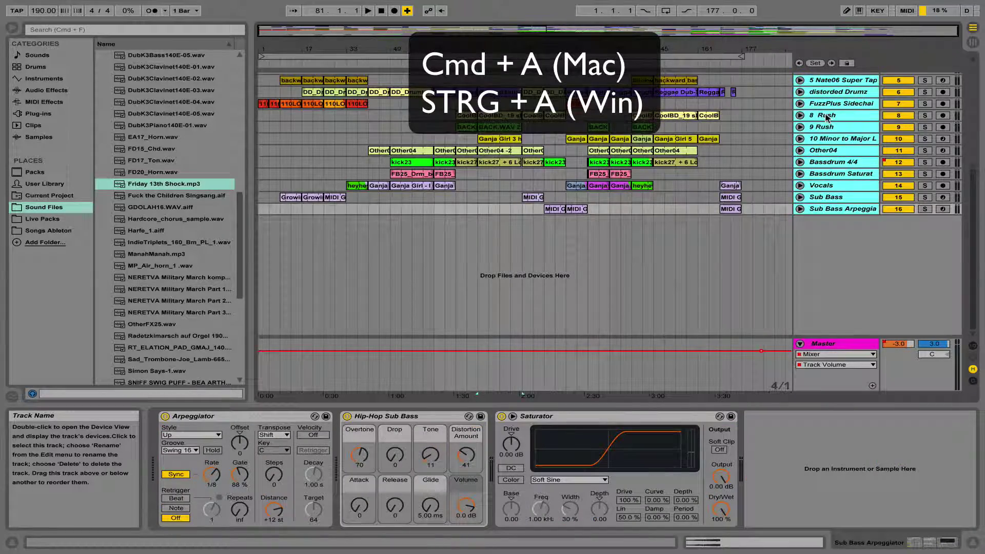
scroll(827, 117, "up", 8)
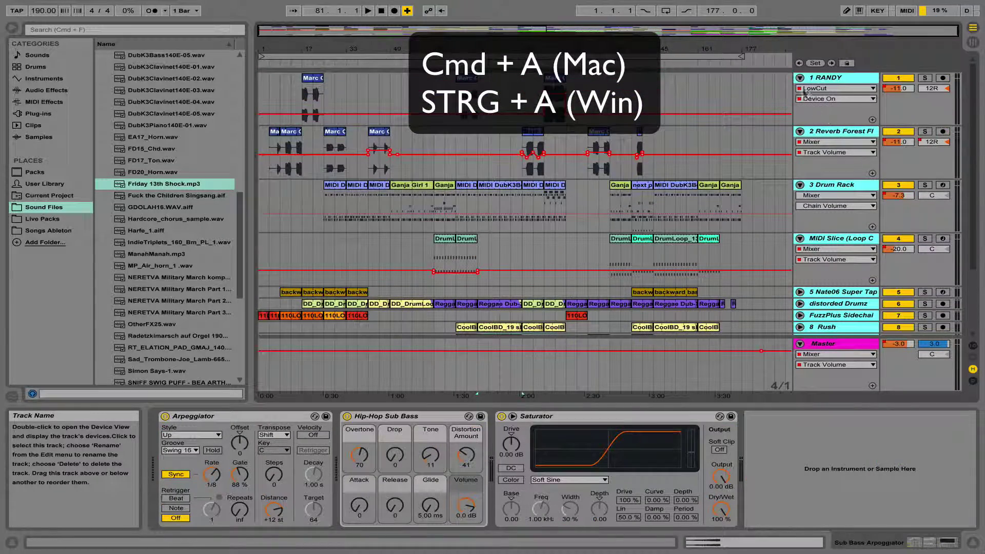
left_click(800, 78)
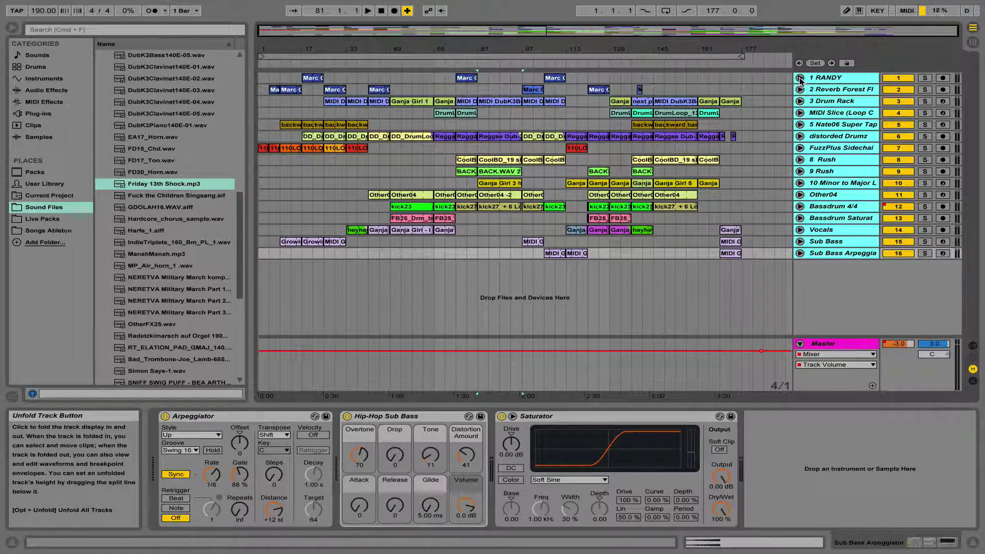
left_click(799, 78)
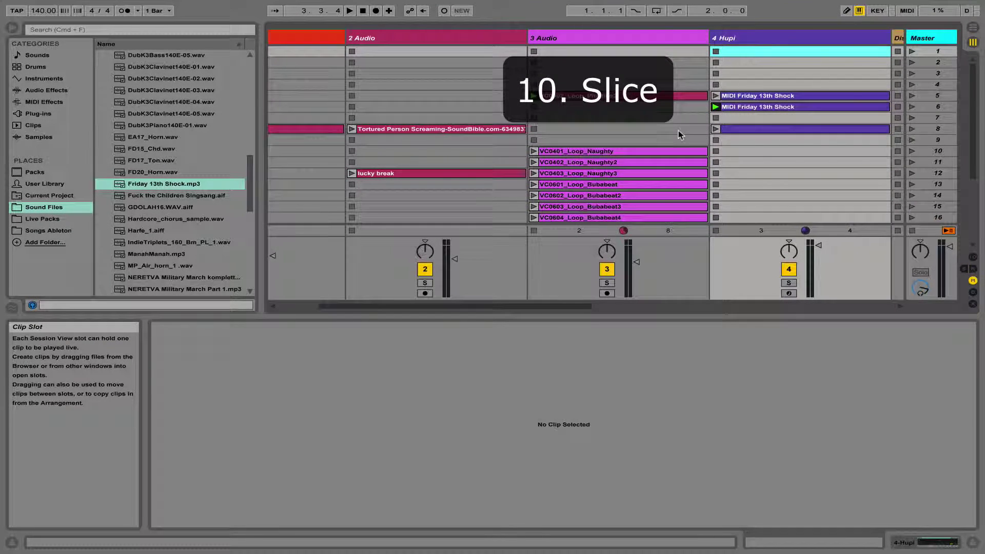
- Play the VC0401_Loop_Naughty clip in slot 10 of the 3 Audio track, without the Hupi clip running
scroll(678, 130, "right", 2)
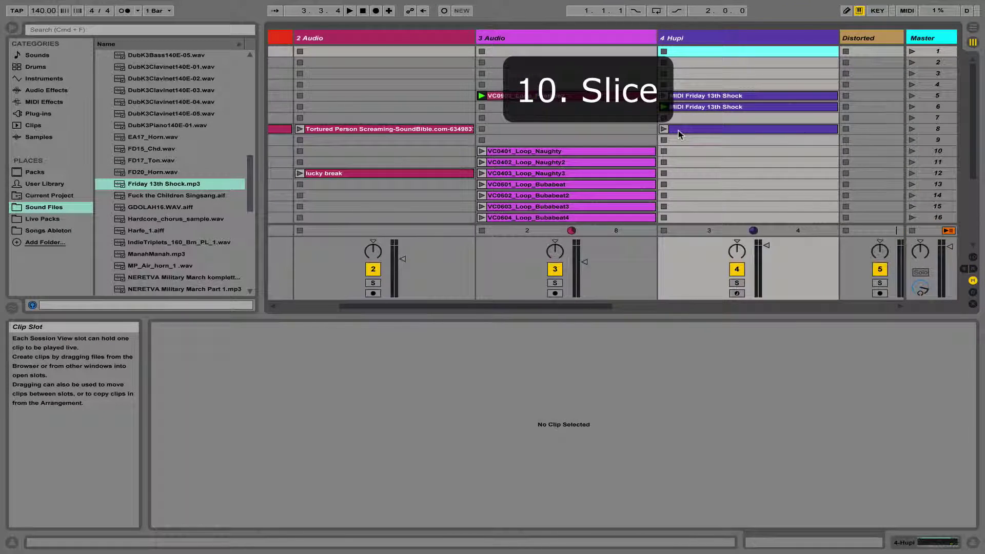
scroll(678, 130, "left", 2)
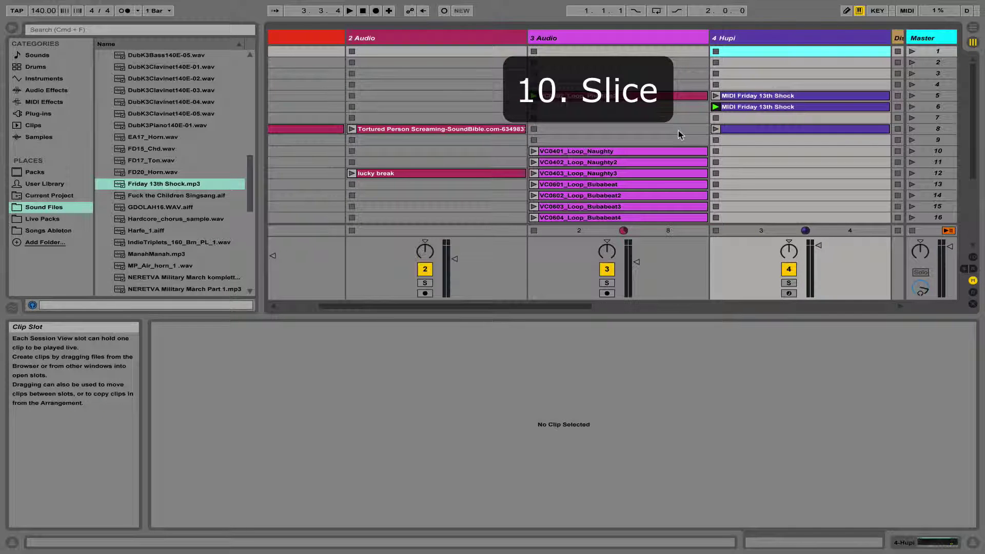
left_click(549, 138)
left_click(534, 129)
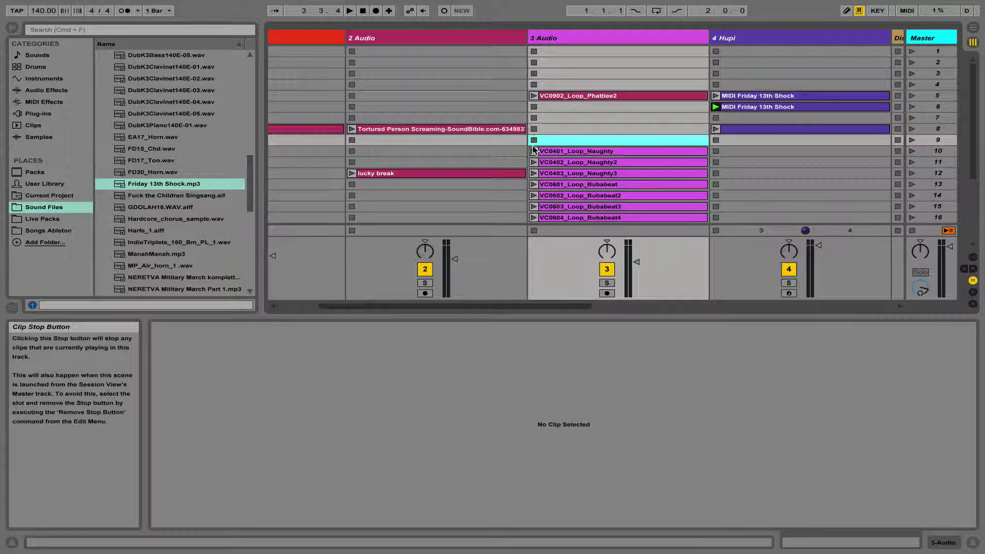
left_click(533, 151)
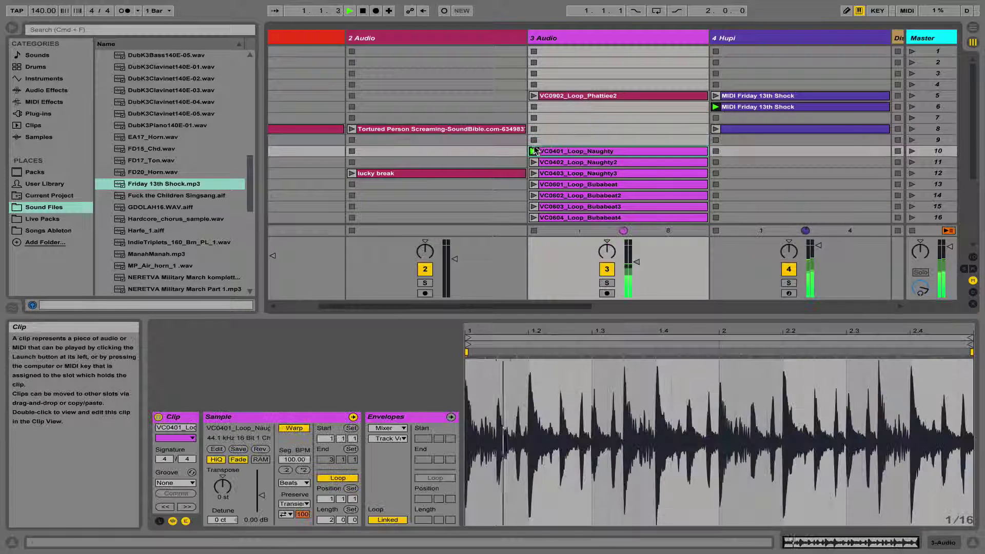
left_click(948, 231)
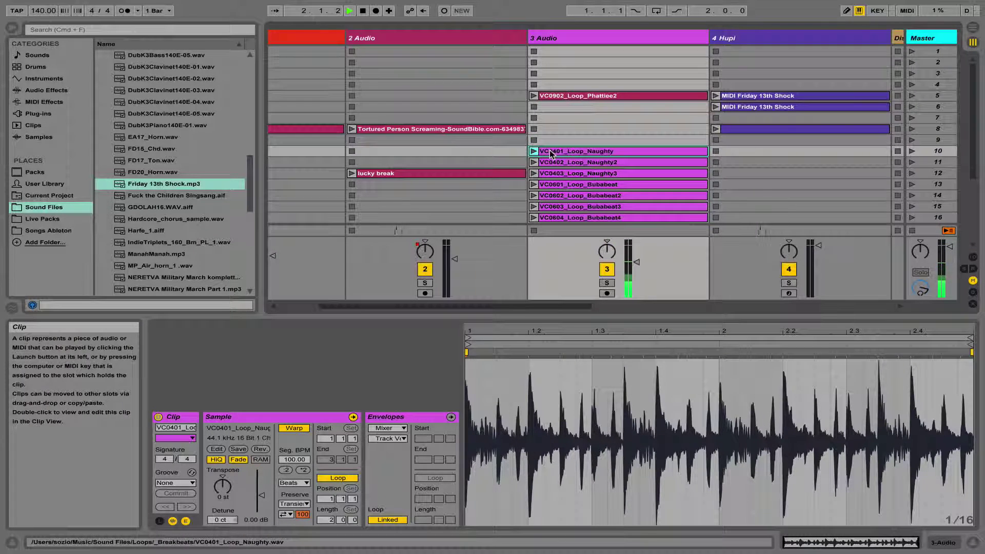
- Stop playback and paste the VC0401_Loop_Naughty clip at bar 1 of the 3 Audio track in the Arrangement View
key("Tab")
key("space")
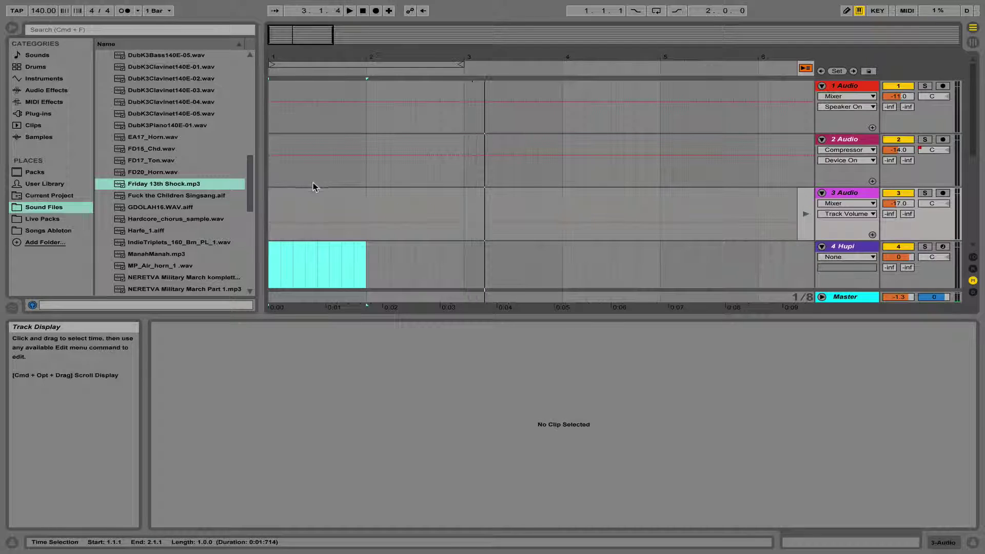
left_click(275, 198)
key("super+v")
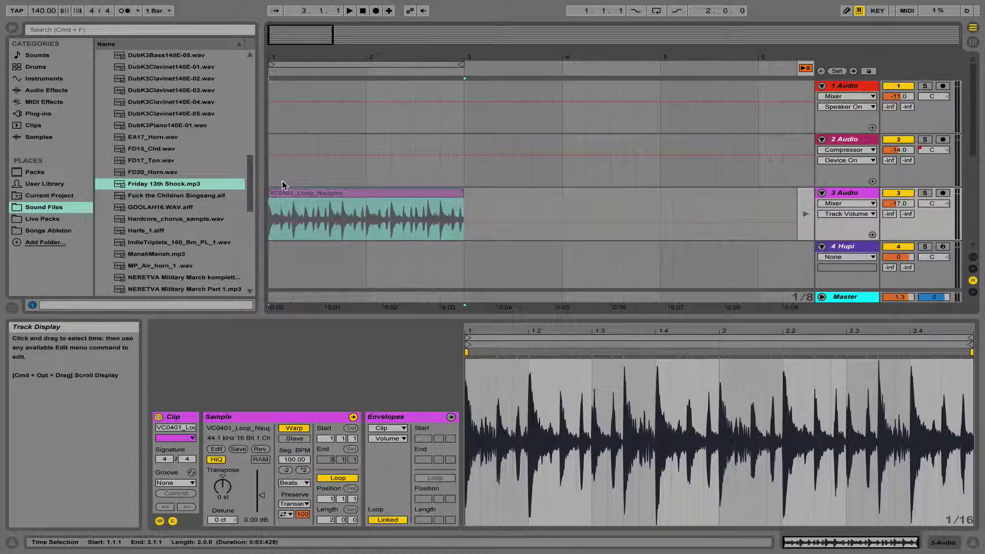
- Split the VC0401_Loop_Naughty clip at 1.2.1 and 1.3.3 to cut out a separate slice
left_click(292, 182)
left_click_drag(290, 181, 331, 208)
key("super+e")
left_click(308, 195)
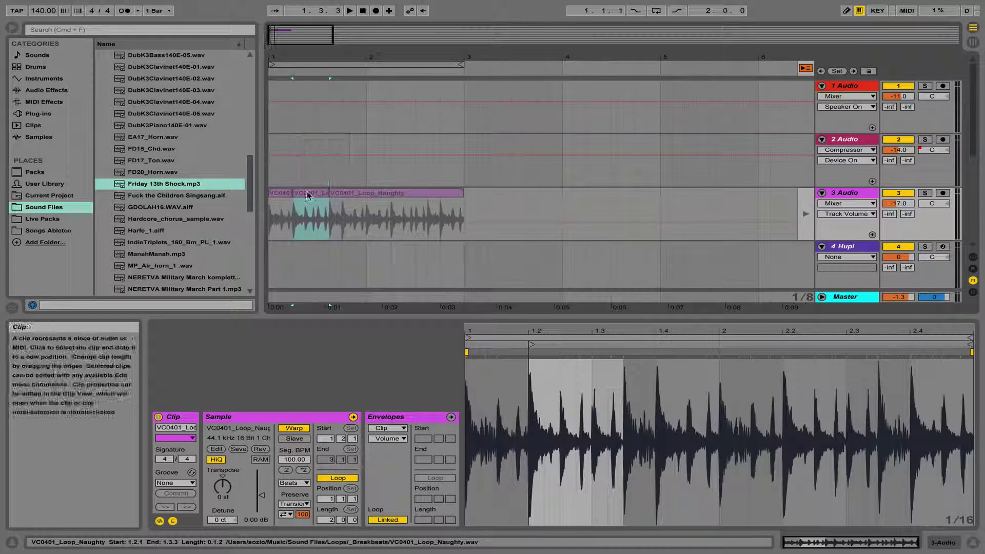
- Split the remaining loop from 1.3.3 to 2.1.1 into its own slice and select that slice
left_click(331, 180)
left_click_drag(331, 180, 366, 203)
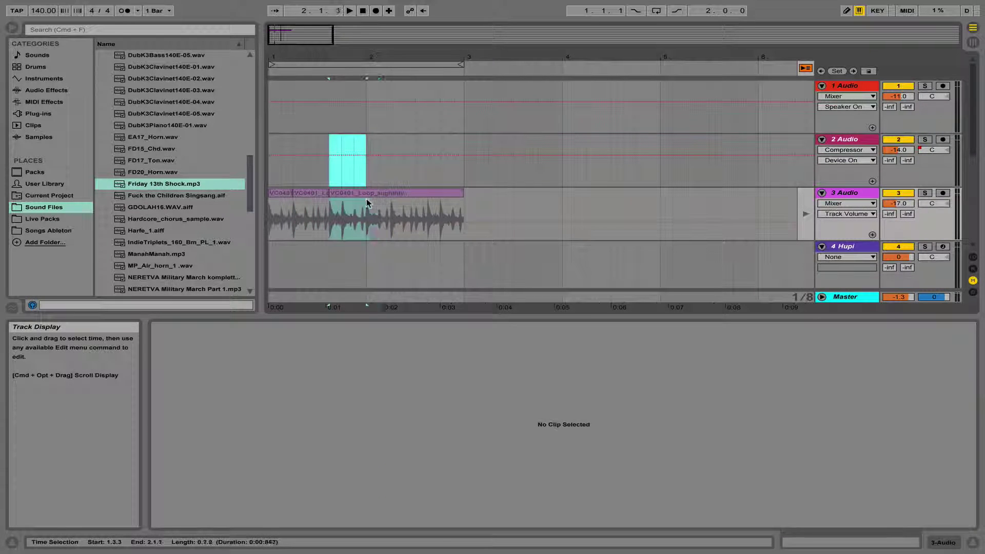
key("super+e")
left_click(338, 193)
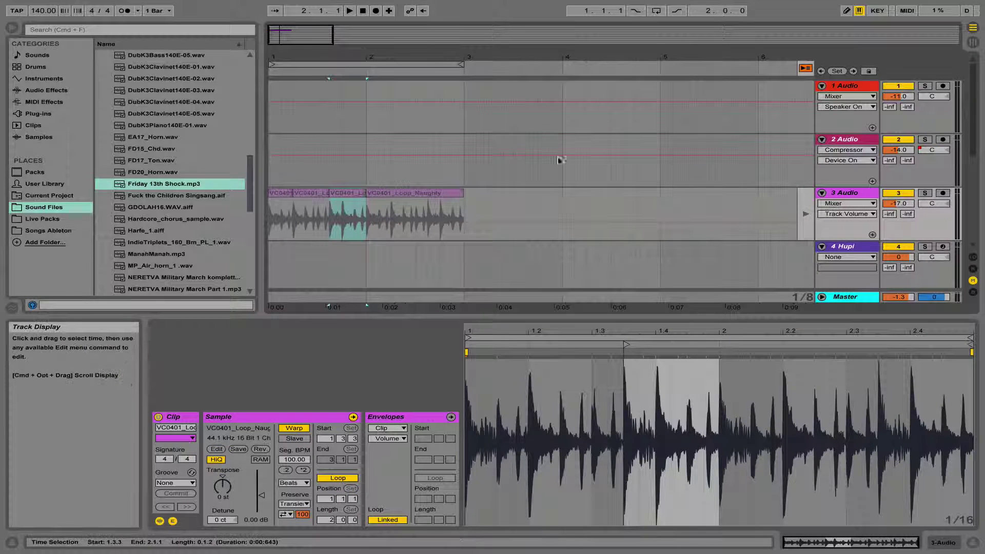
- Move the 1.3.3 slice to the loop's end, shift the last two clips back to 1.3.3, and select all four slices
left_click(805, 68)
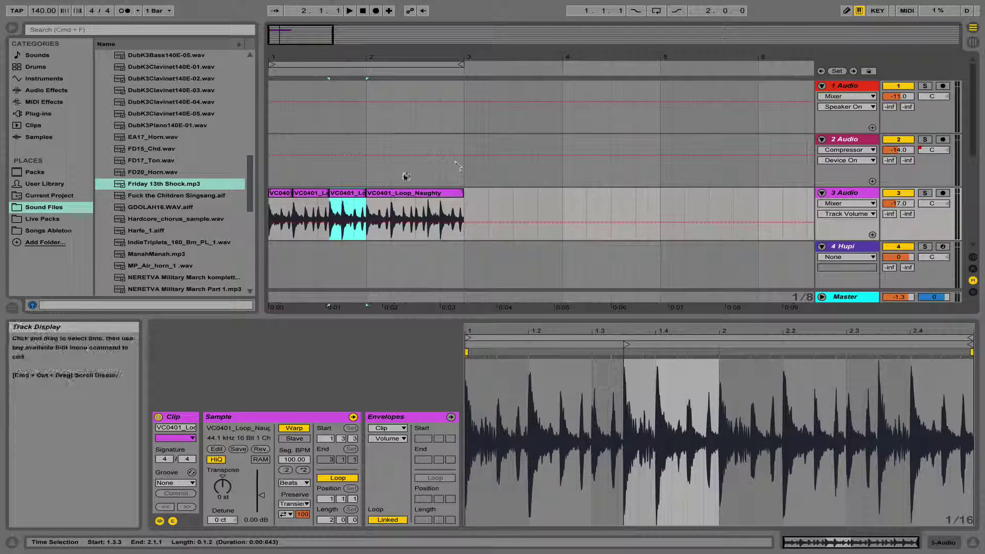
left_click_drag(343, 199, 477, 199)
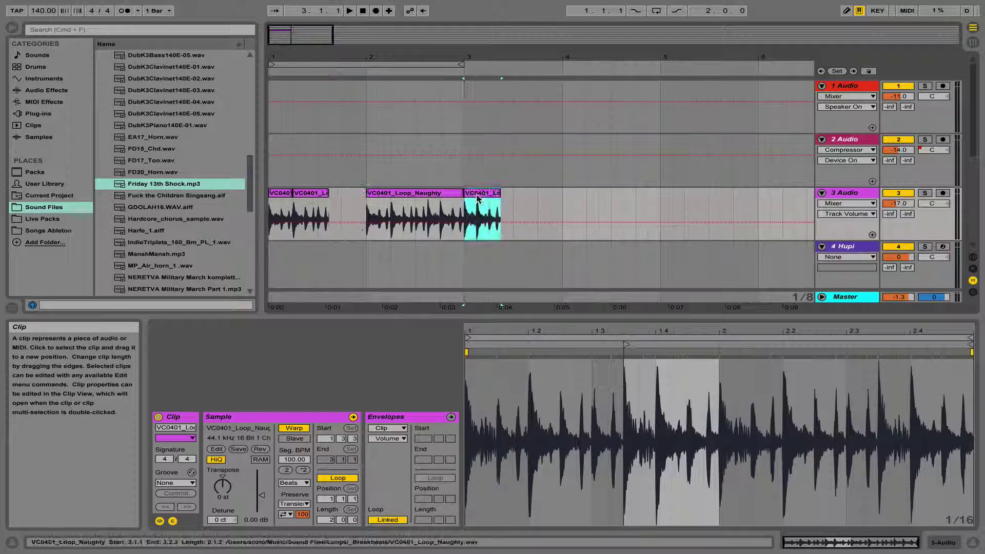
left_click(387, 202, "shift")
left_click_drag(387, 202, 348, 205)
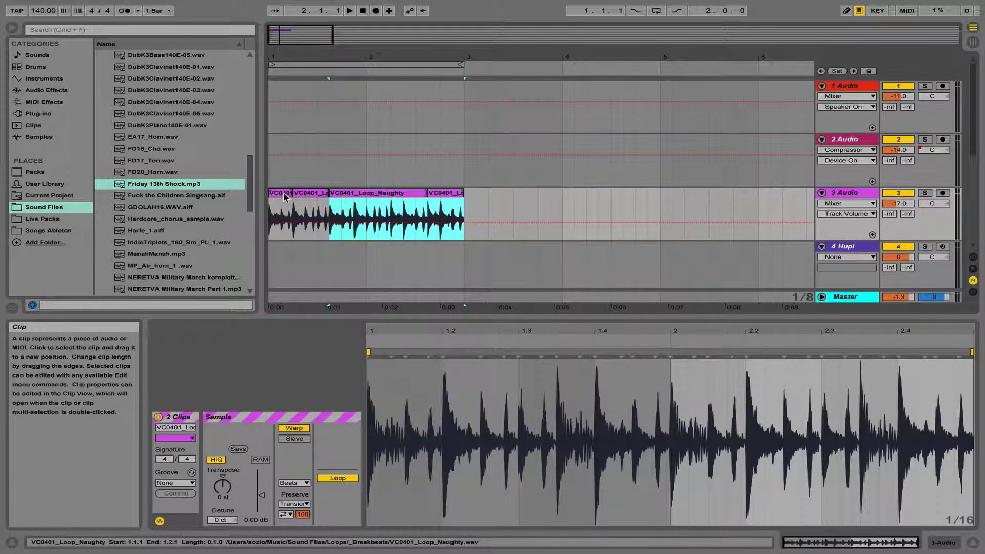
left_click(285, 198)
left_click(449, 196, "shift")
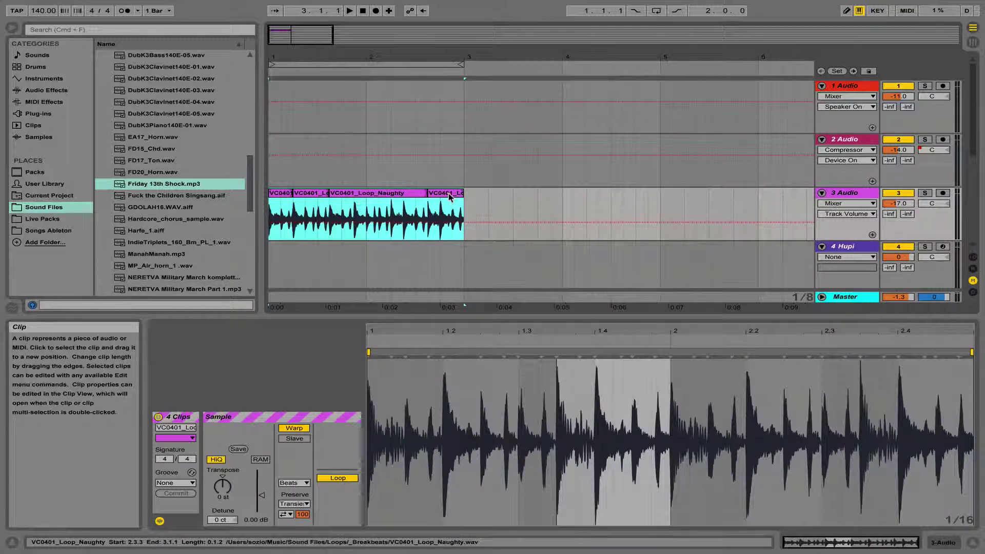
- Return to the Session View and slice the VC0401_Loop_Naughty clip to a new MIDI track per 1/8 Note with the Built-in preset
key("Tab")
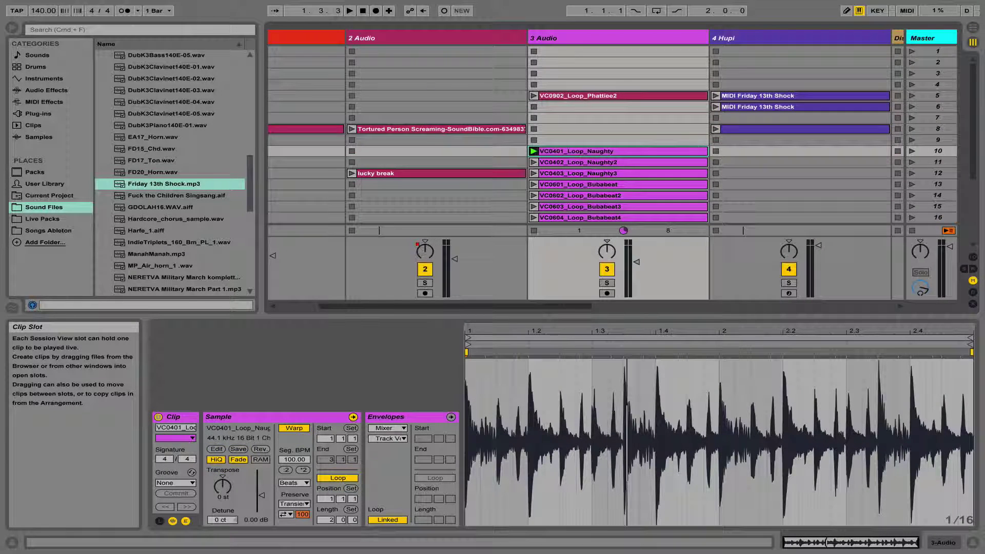
right_click(549, 154)
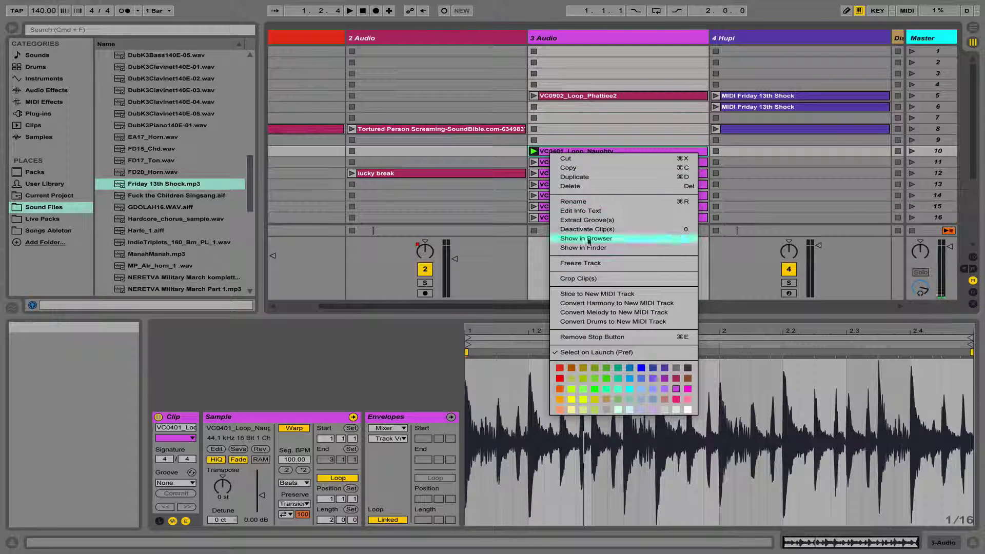
left_click(587, 294)
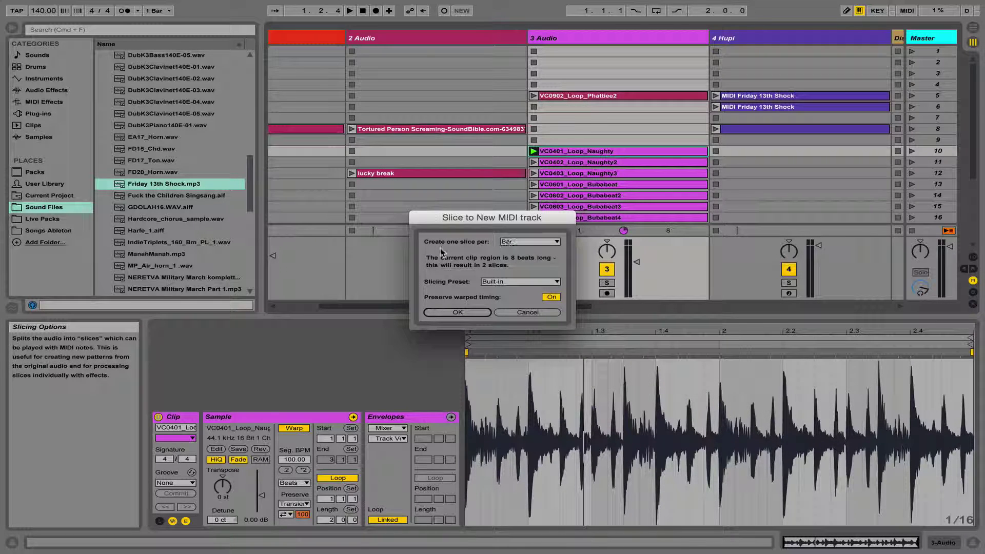
left_click(523, 241)
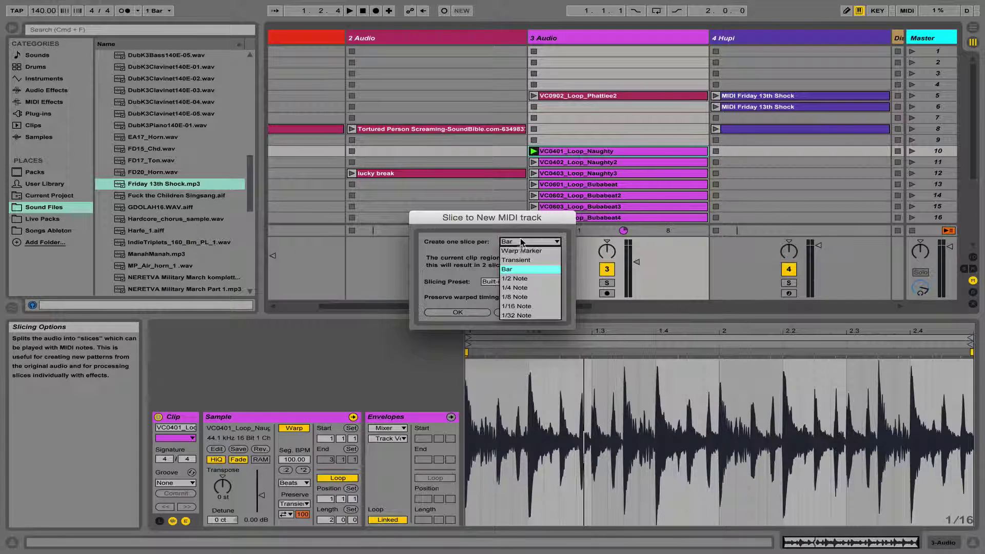
left_click(531, 298)
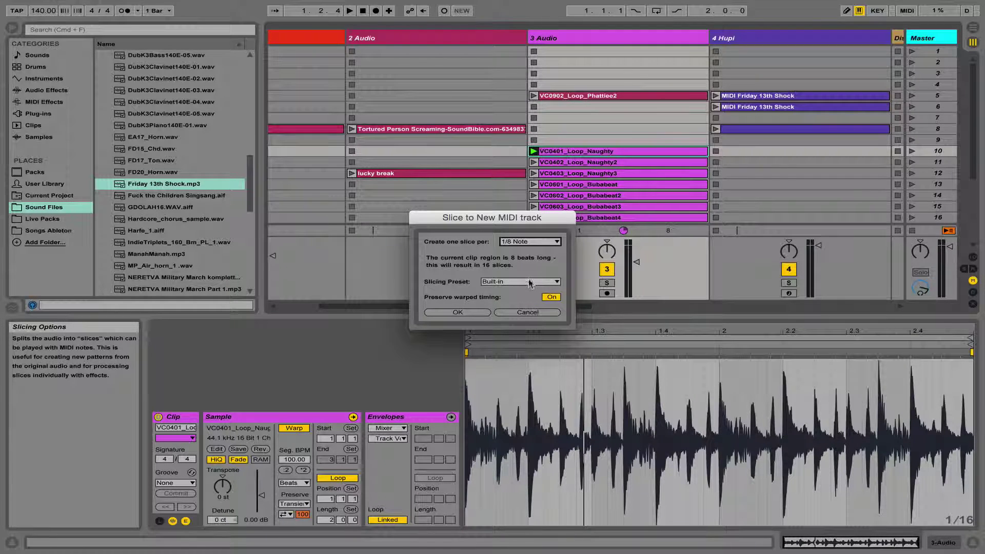
left_click(528, 282)
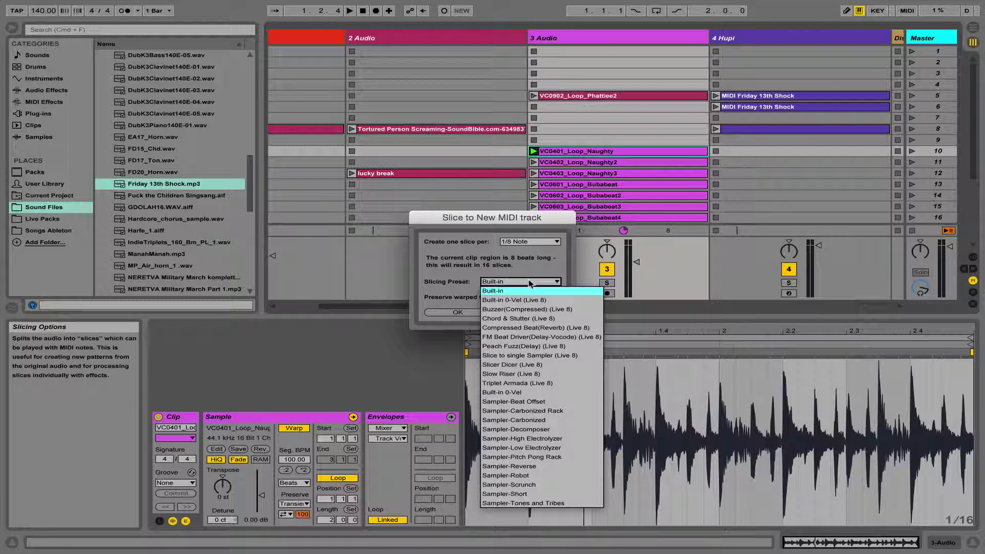
left_click(530, 283)
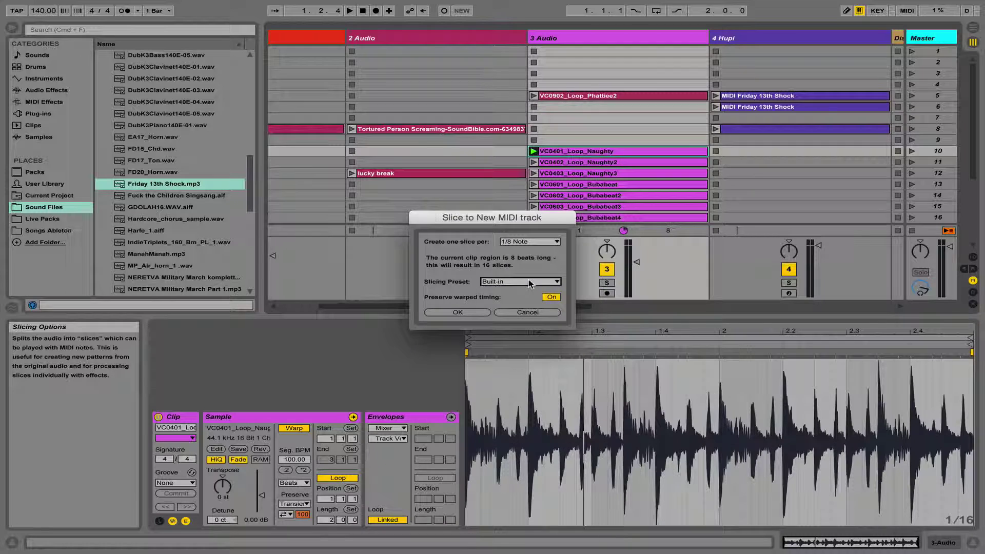
left_click(469, 312)
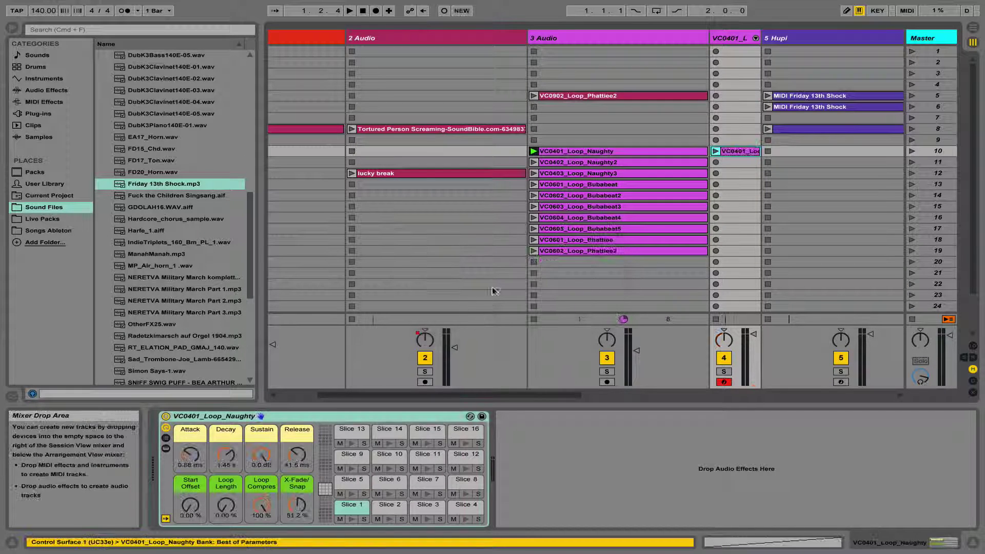
- Show the notes of the new sliced MIDI clip and play it in place of the original loop on 3 Audio
double_click(732, 152)
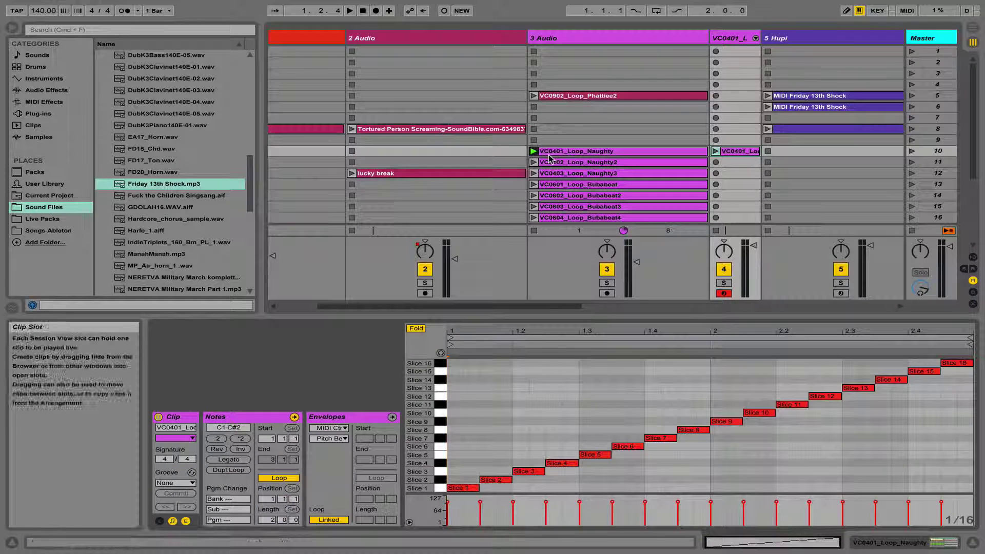
left_click(624, 230)
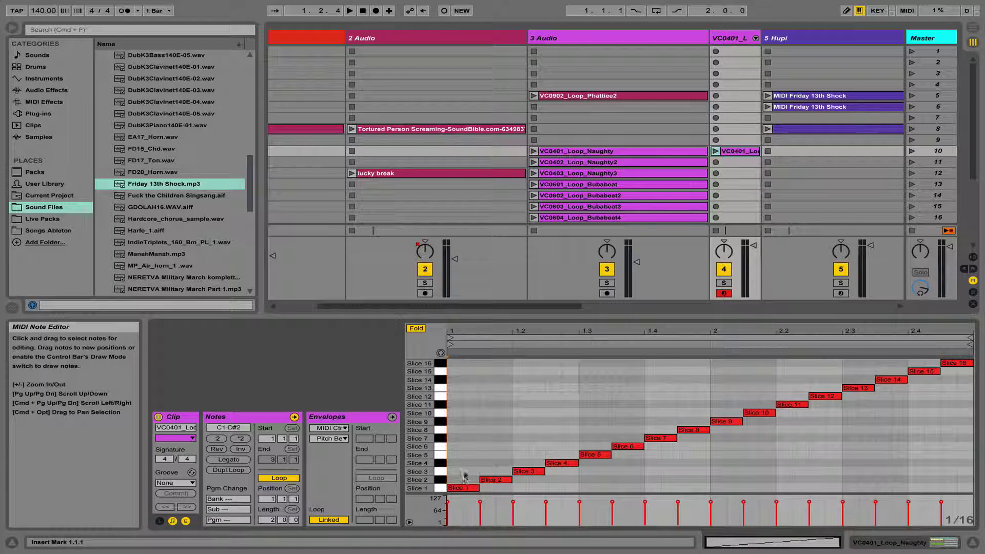
left_click(716, 151)
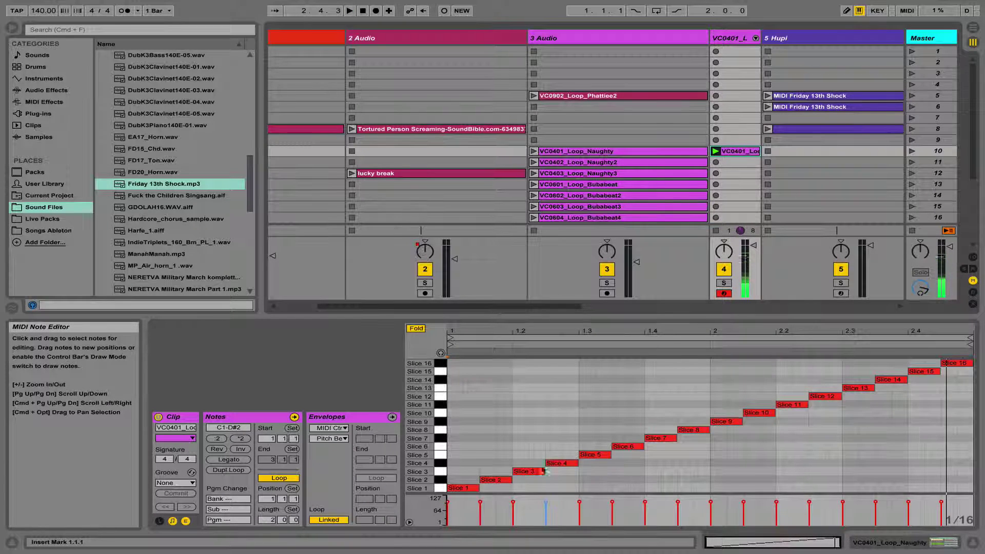
- Turn on note preview in the MIDI editor and audition individual notes from Slice 2 up to Slice 7
left_click(493, 479)
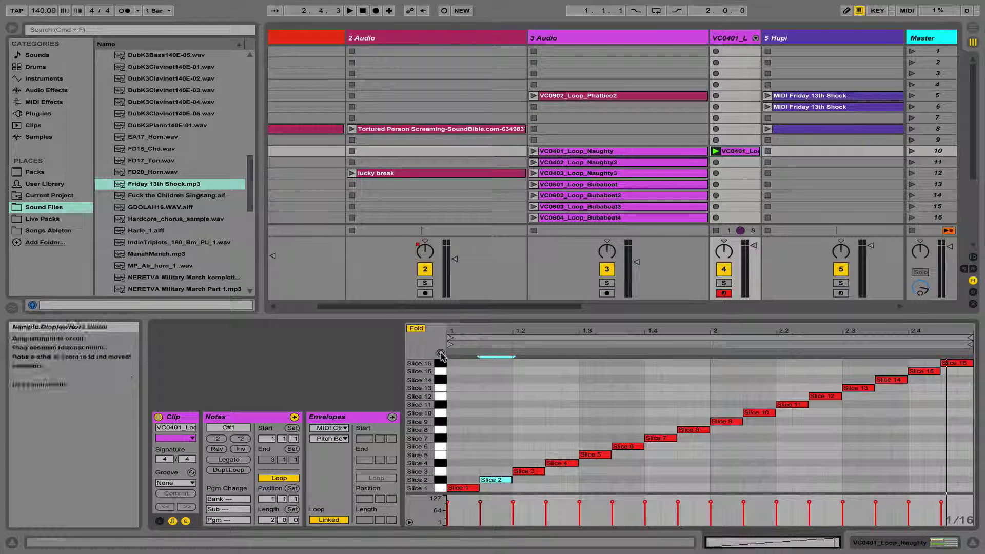
left_click(497, 479)
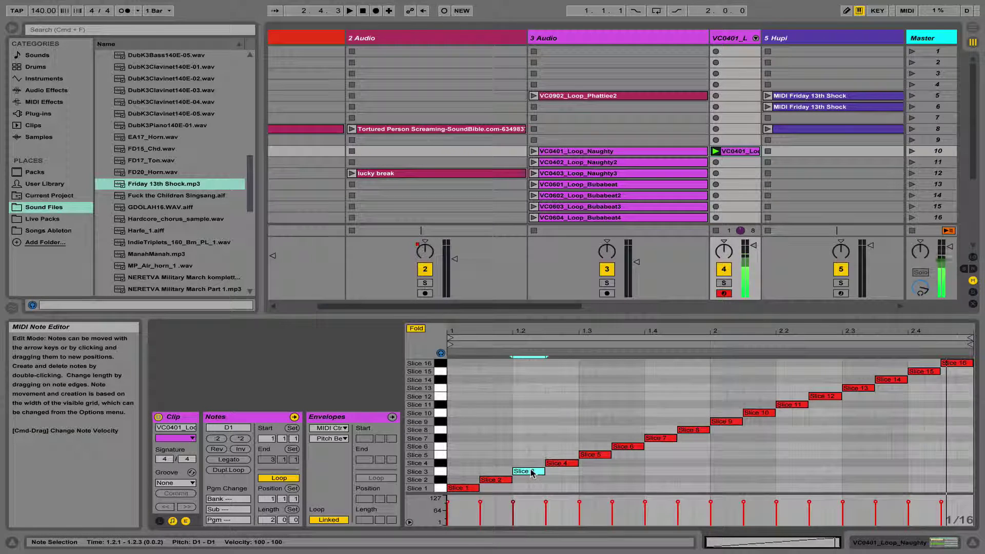
left_click(586, 462)
left_click(590, 455)
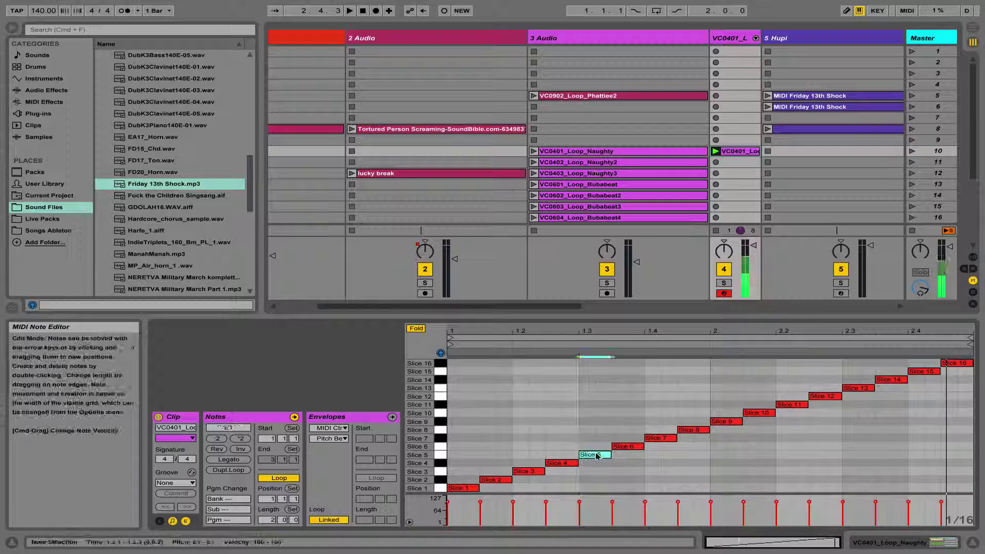
left_click(623, 446)
left_click(655, 439)
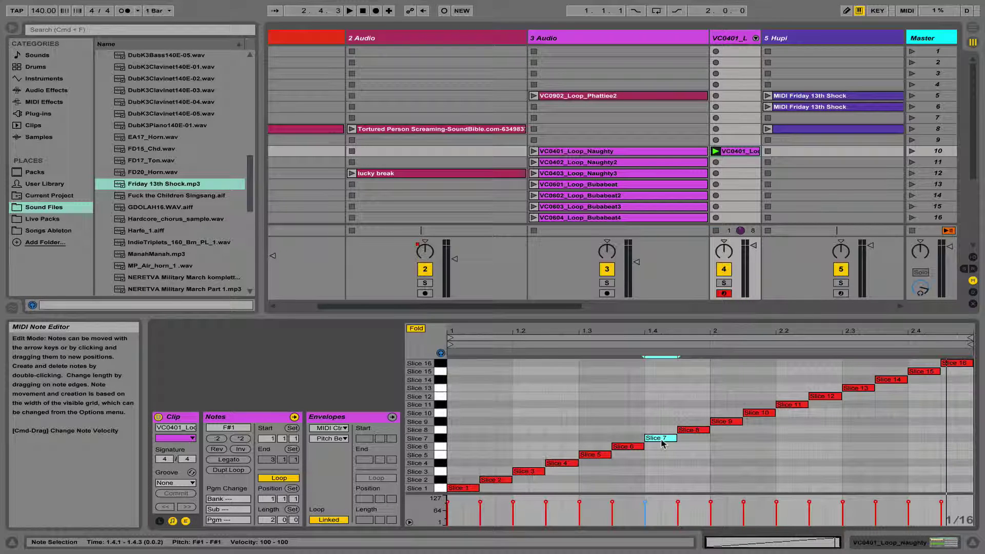
- Move the notes at 1.4 to Slice 3, 1.2.3 and 1.4.3 to Slice 11, 2.1 to Slice 5, 2.2 and 2.3 to Slice 8, and play
left_click_drag(660, 442, 656, 474)
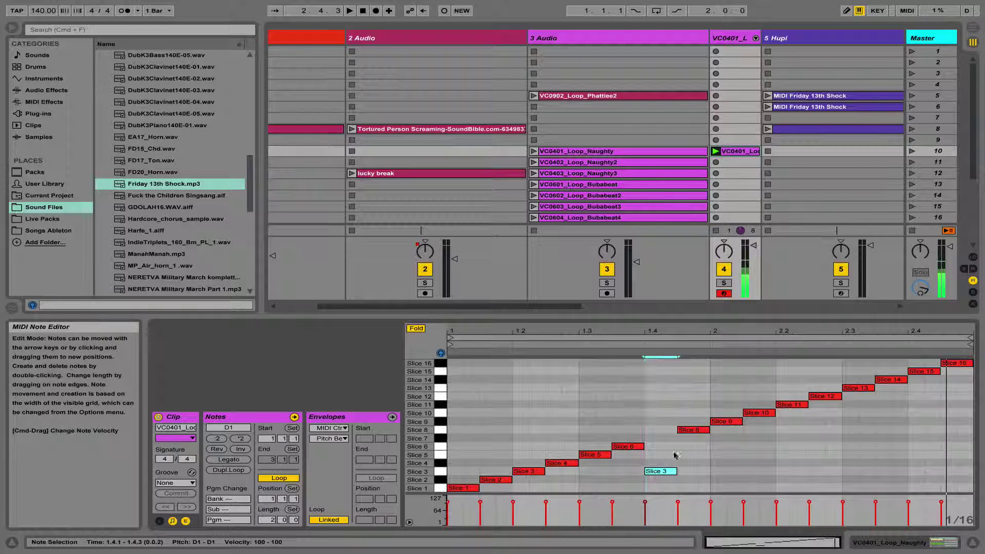
double_click(693, 430)
left_click_drag(693, 429, 721, 455)
left_click_drag(802, 407, 801, 431)
left_click_drag(854, 392, 855, 429)
left_click_drag(556, 463, 558, 406)
key("space")
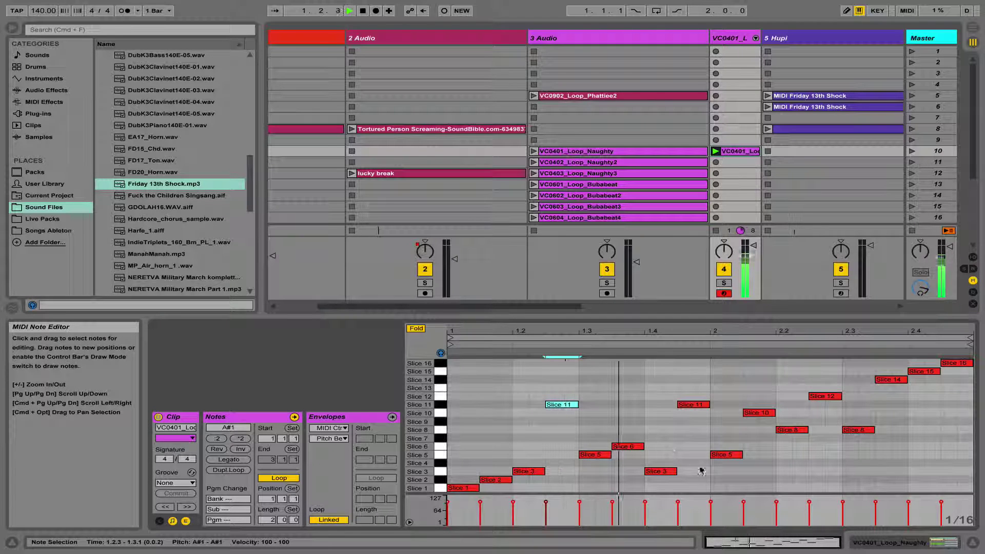